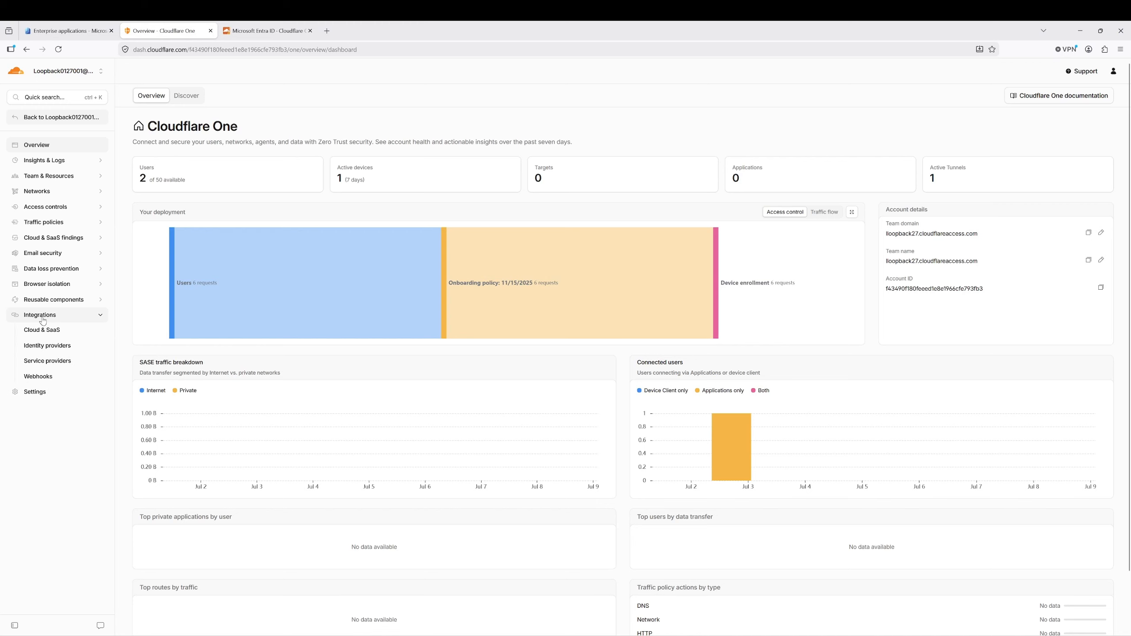
Test the Microsoft Entra ID connection among the identity provider integrations and open that provider's configuration
{"action": "left_click", "coordinate": [46, 351]}
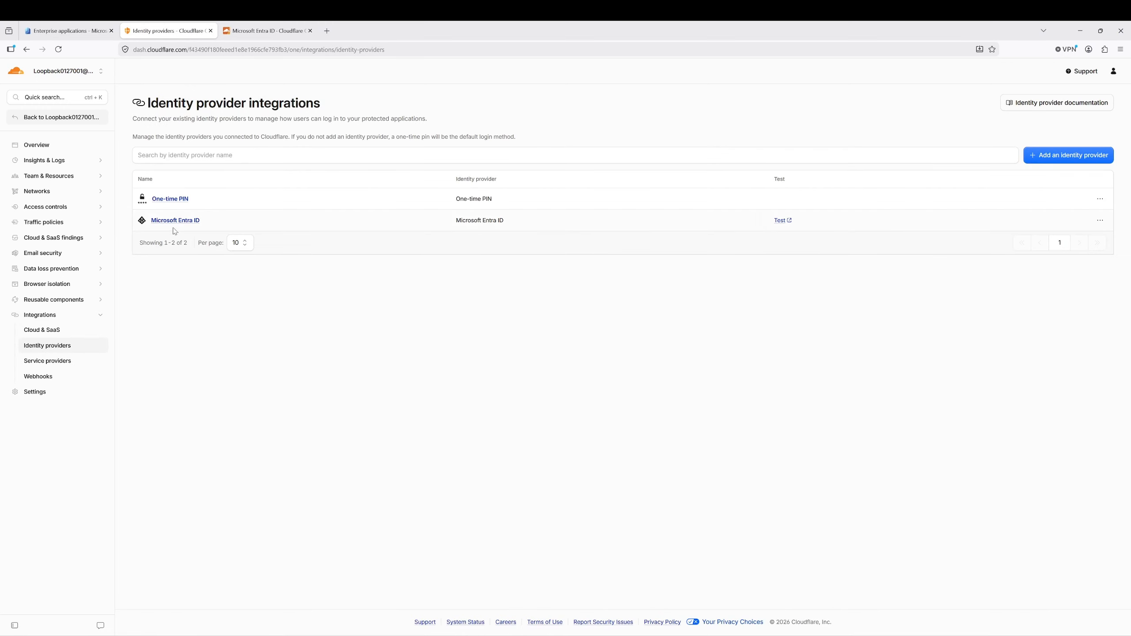
{"action": "left_click", "coordinate": [782, 221]}
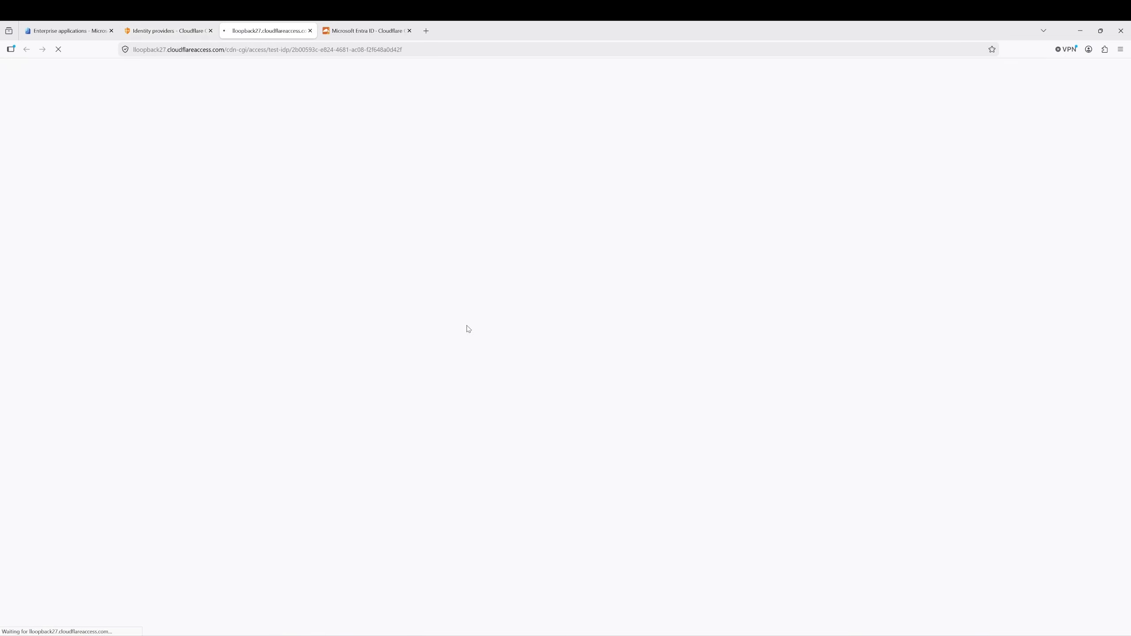
{"action": "left_click_drag", "start_coordinate": [514, 202], "coordinate": [620, 200]}
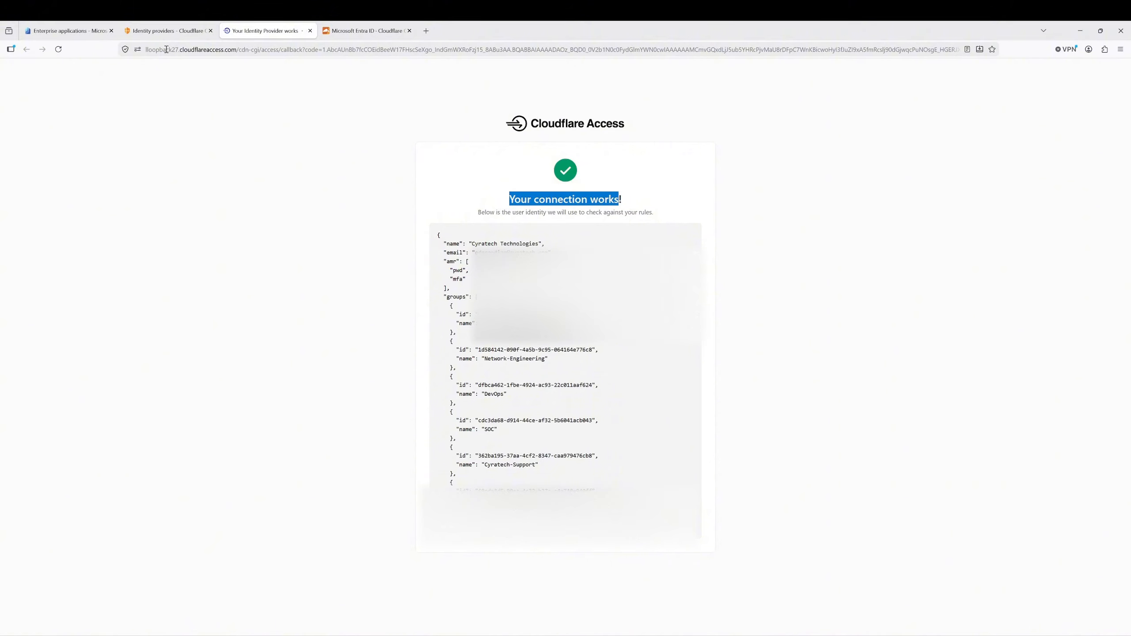
{"action": "left_click", "coordinate": [167, 30]}
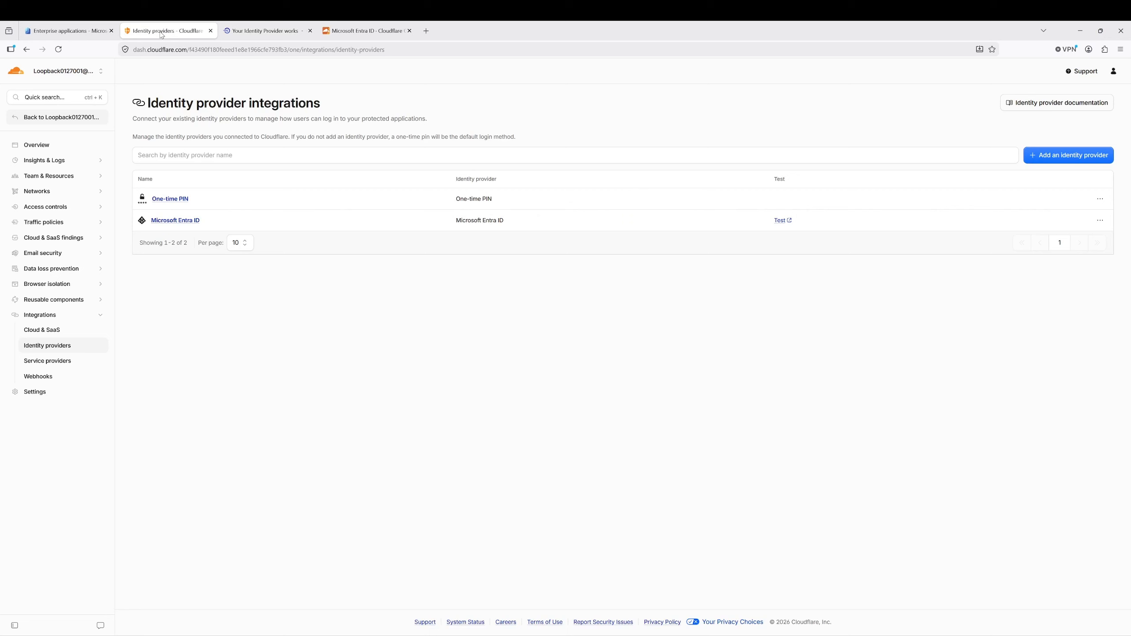
{"action": "left_click", "coordinate": [174, 221]}
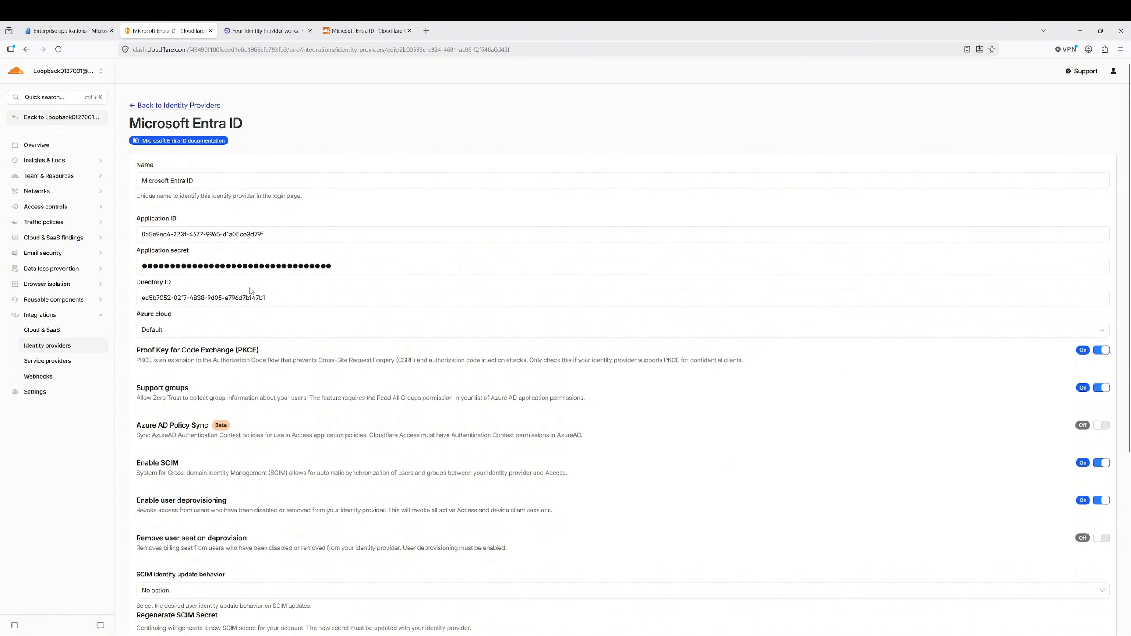
Examine the groups selectable under the Azure Groups selector in a new reusable access policy, and discard the unsaved policy
{"action": "left_click", "coordinate": [39, 211]}
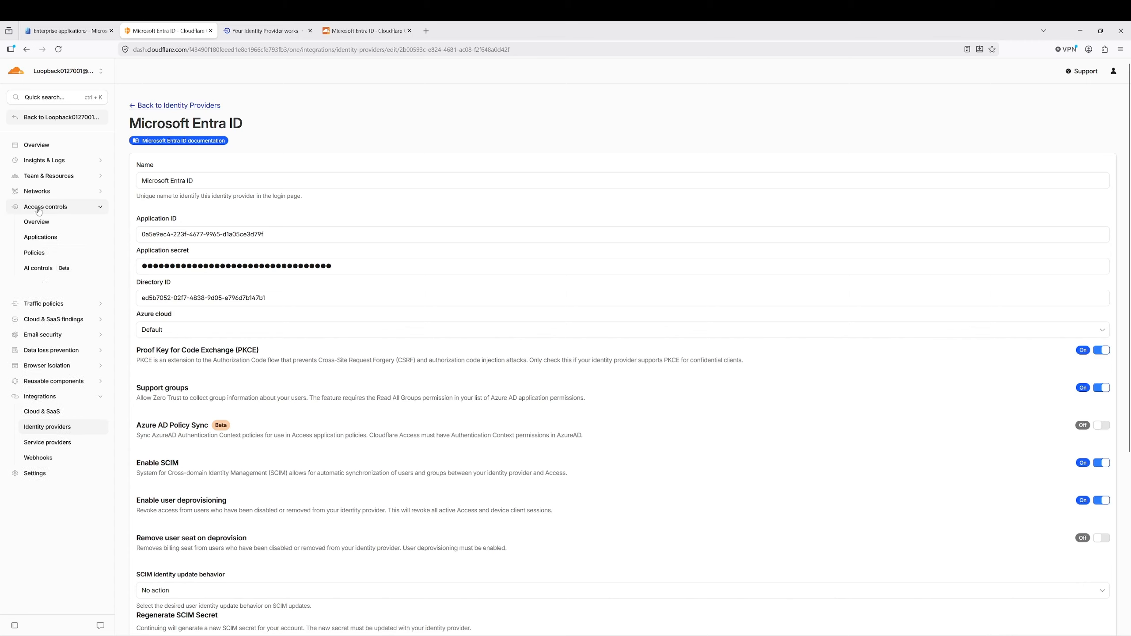
{"action": "left_click", "coordinate": [36, 258]}
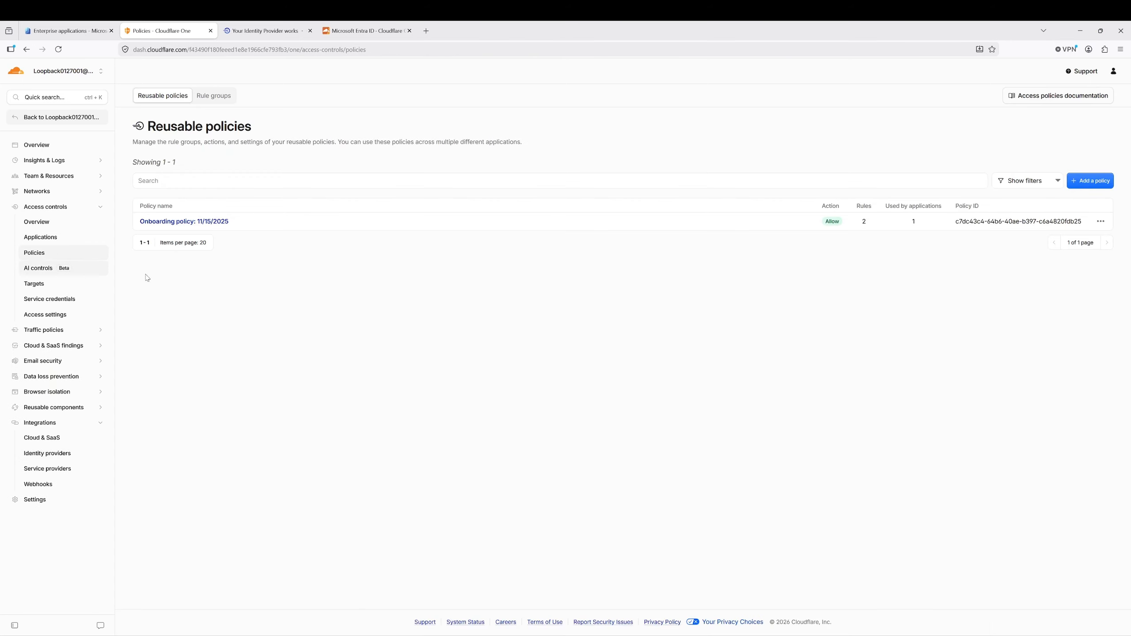
{"action": "left_click", "coordinate": [1092, 189]}
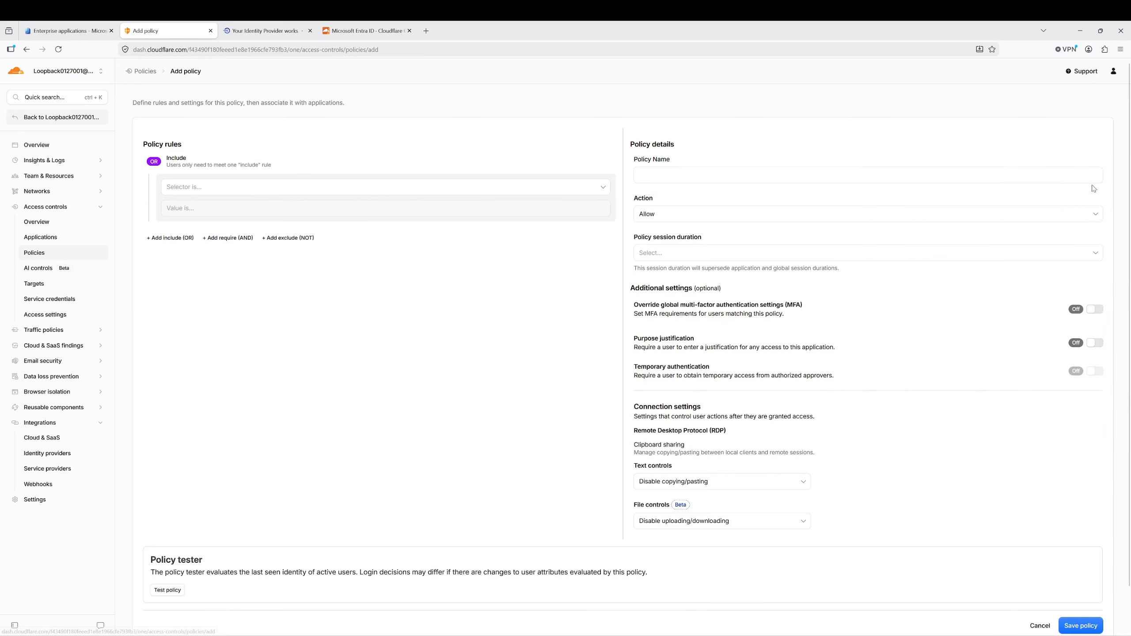
{"action": "left_click", "coordinate": [206, 193]}
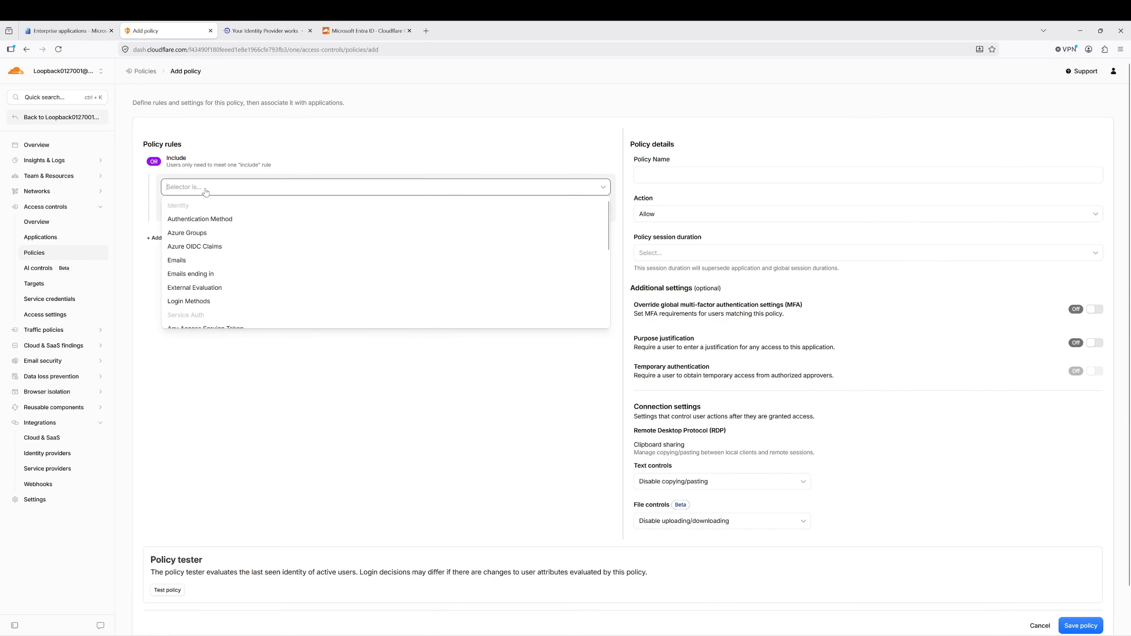
{"action": "left_click", "coordinate": [179, 233]}
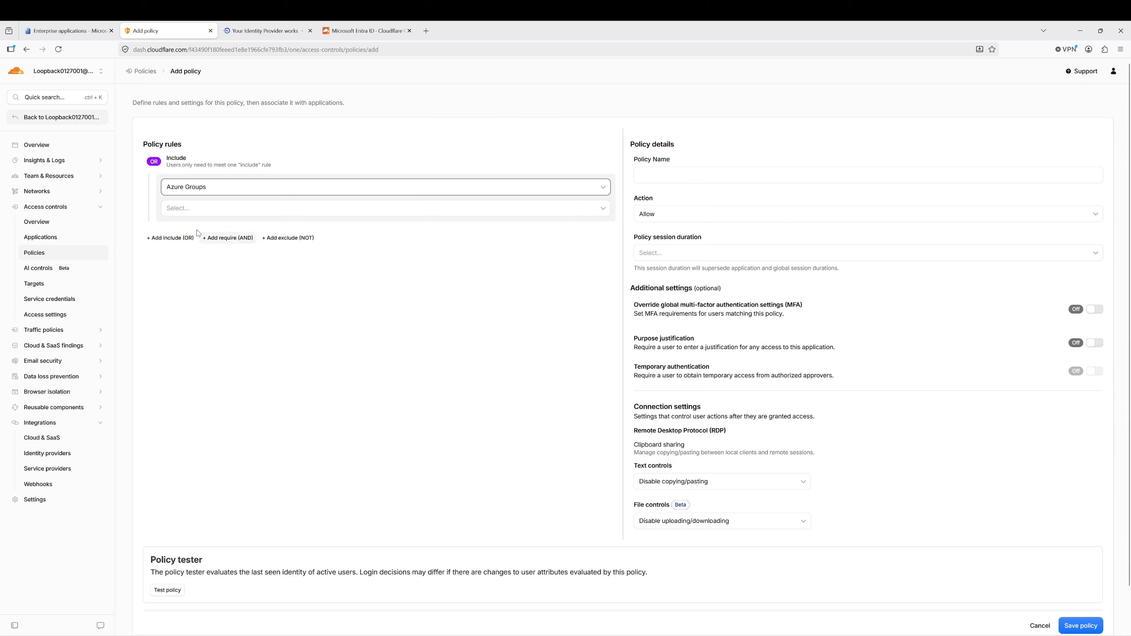
{"action": "left_click", "coordinate": [234, 216]}
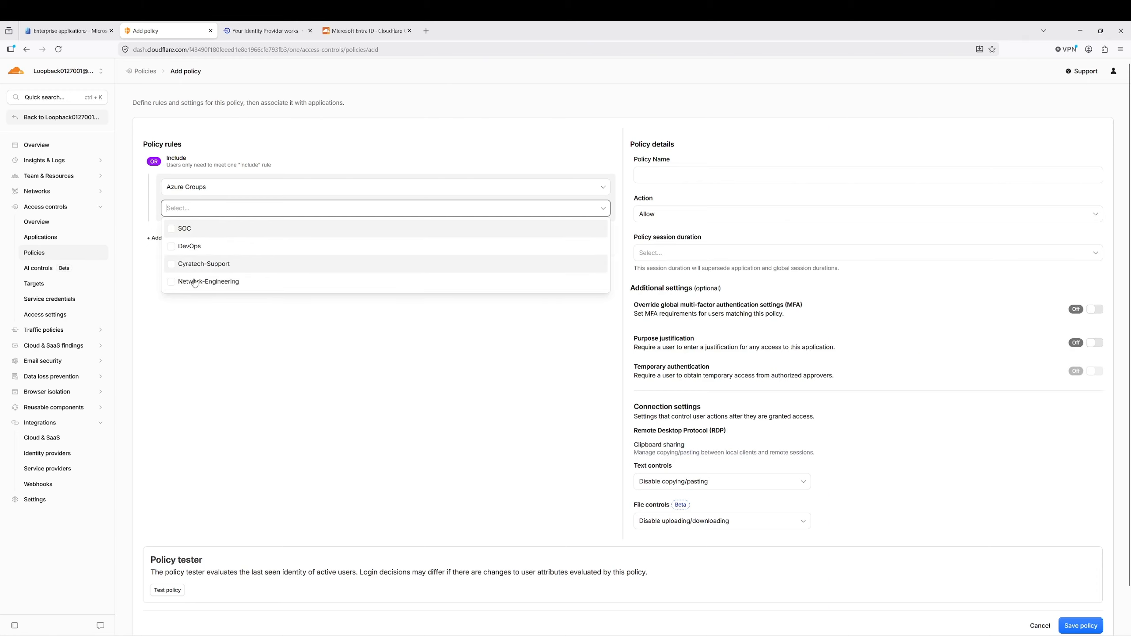
{"action": "left_click", "coordinate": [214, 358]}
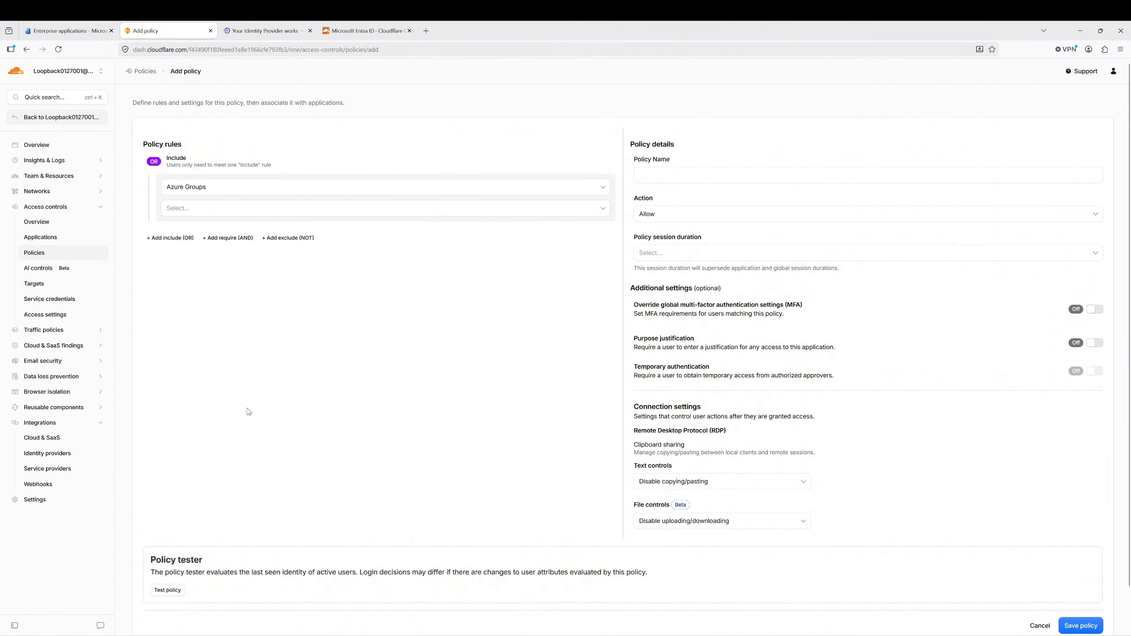
{"action": "left_click", "coordinate": [43, 455]}
{"action": "left_click", "coordinate": [606, 374]}
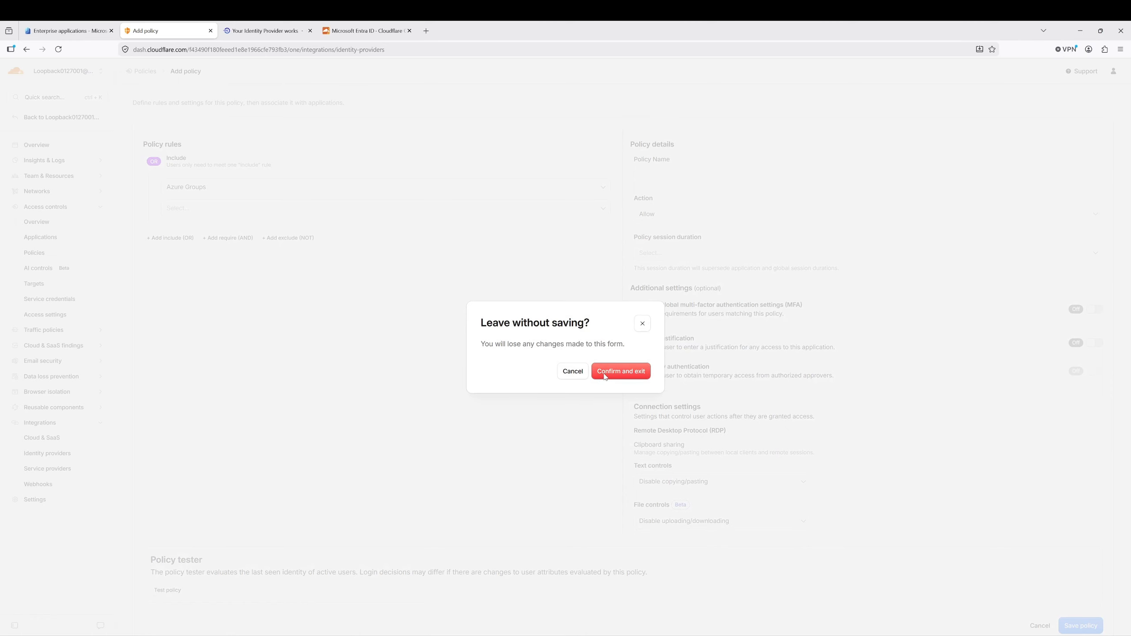
Examine the Enable SCIM setting and its description in the existing Microsoft Entra ID identity provider configuration
{"action": "left_click", "coordinate": [173, 221]}
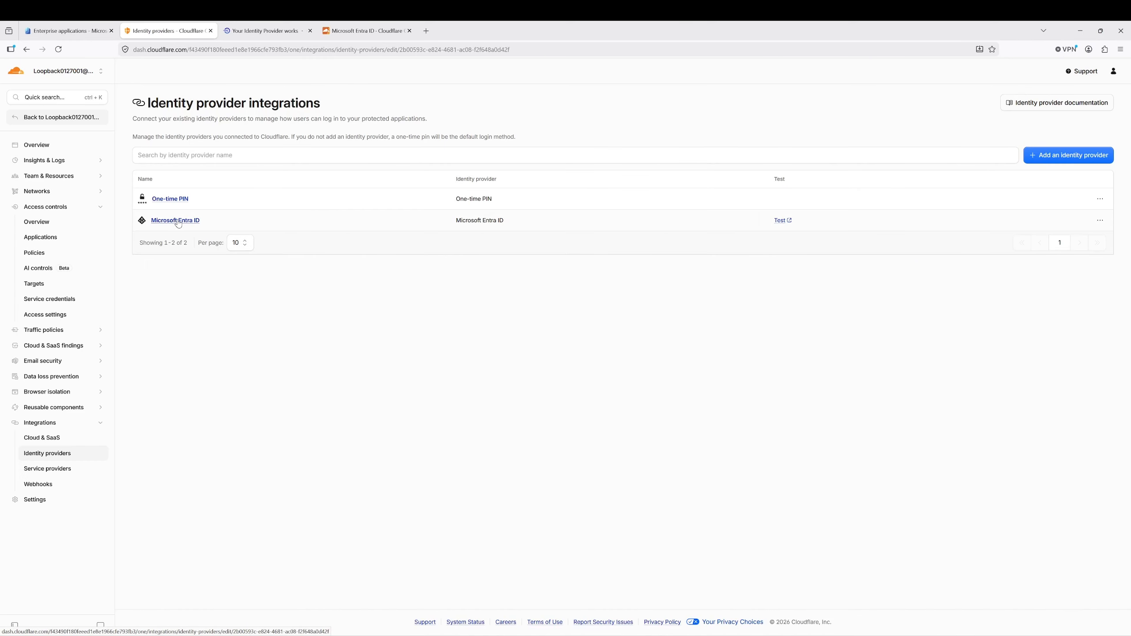
{"action": "scroll", "coordinate": [183, 380], "scroll_direction": "down", "scroll_amount": 2}
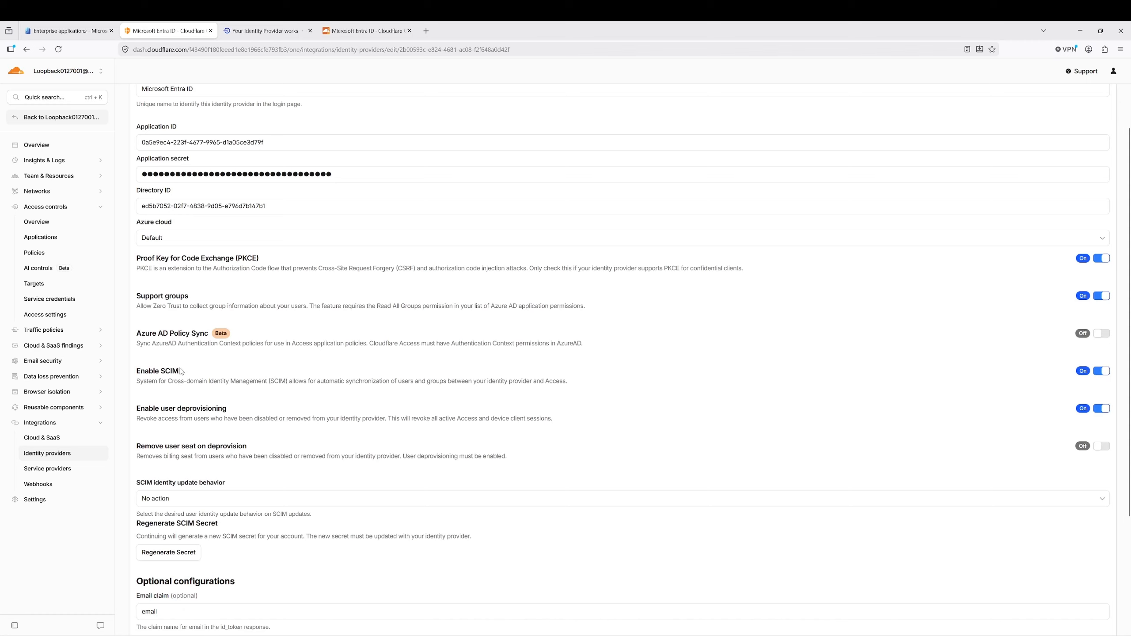
{"action": "left_click_drag", "start_coordinate": [182, 374], "coordinate": [136, 373]}
{"action": "double_click", "coordinate": [555, 382]}
{"action": "double_click", "coordinate": [163, 382]}
Start adding Microsoft Entra ID as a new identity provider in the Cloudflare One integrations
{"action": "left_click", "coordinate": [35, 455]}
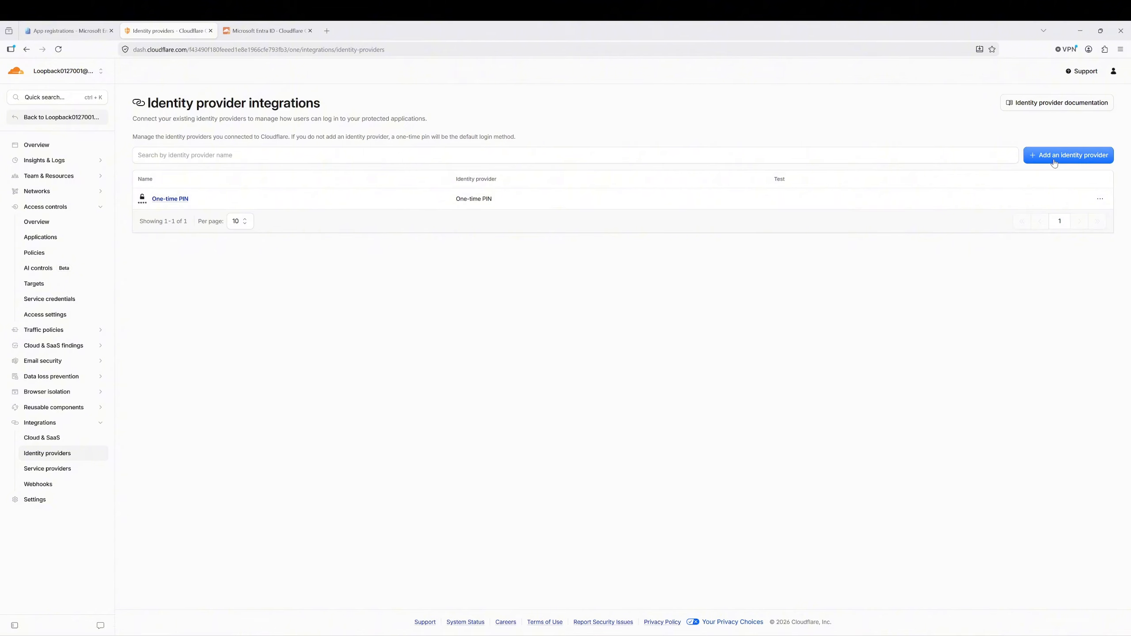
{"action": "left_click", "coordinate": [49, 424]}
{"action": "left_click", "coordinate": [49, 425]}
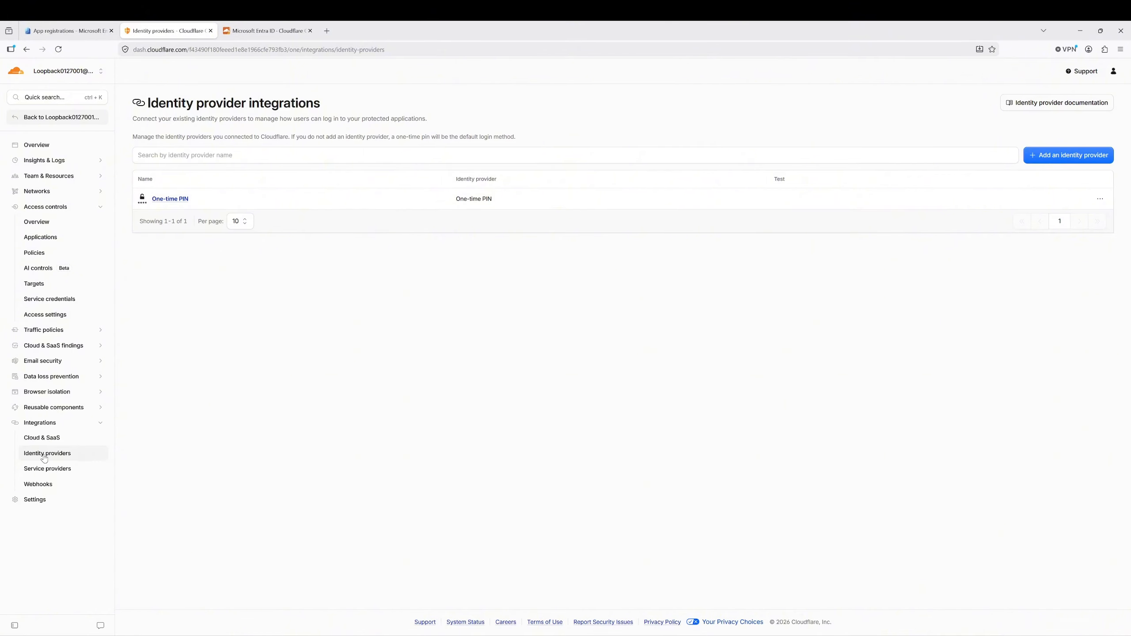
{"action": "left_click", "coordinate": [1062, 157]}
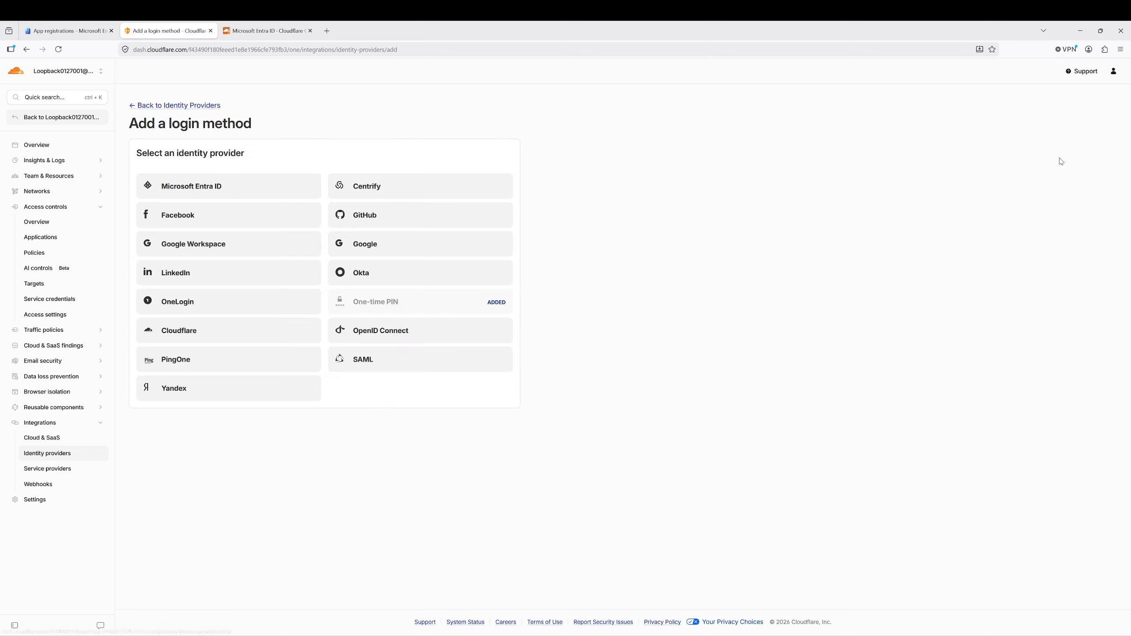
{"action": "left_click", "coordinate": [208, 190]}
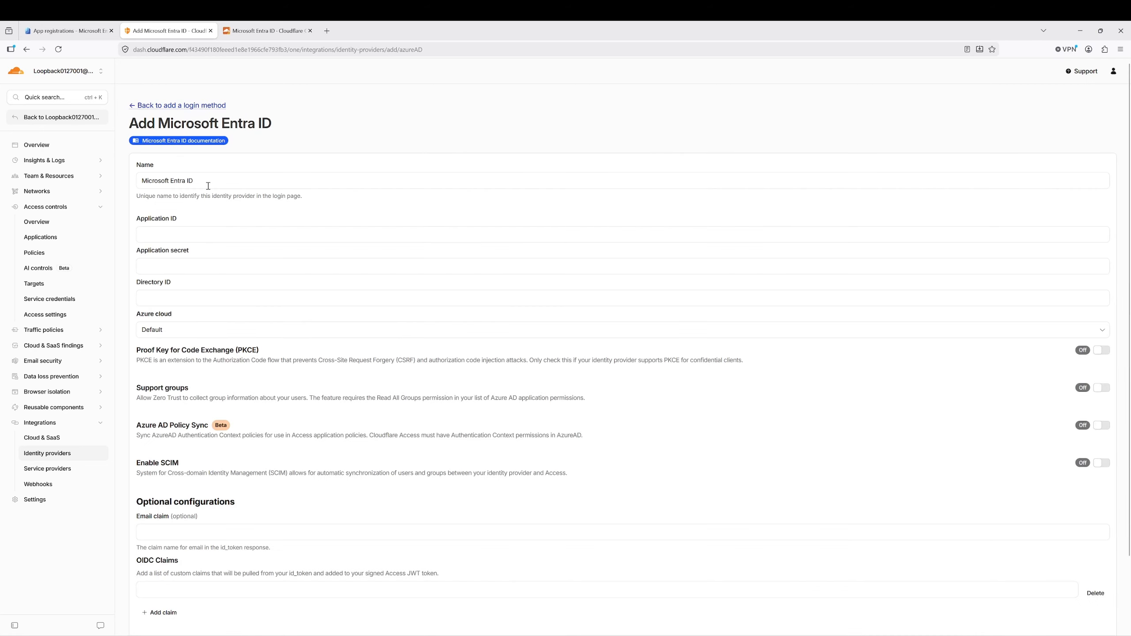
Review the Name, Application ID, Application secret and Directory ID fields required for the new Microsoft Entra ID provider
{"action": "left_click", "coordinate": [170, 231]}
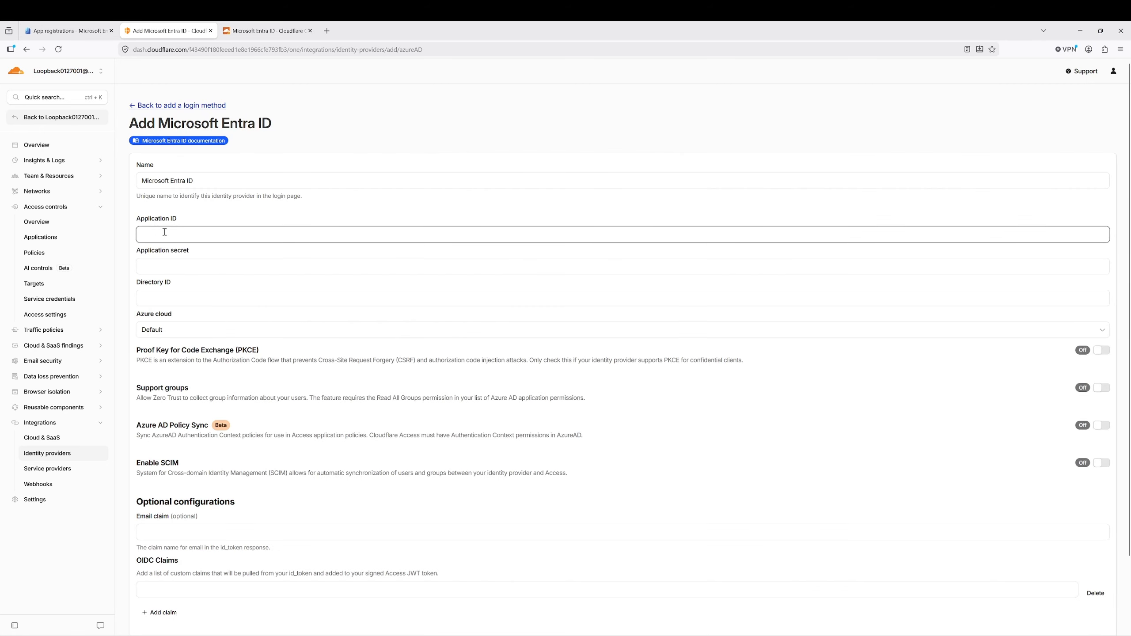
{"action": "left_click", "coordinate": [174, 265]}
{"action": "left_click", "coordinate": [183, 295]}
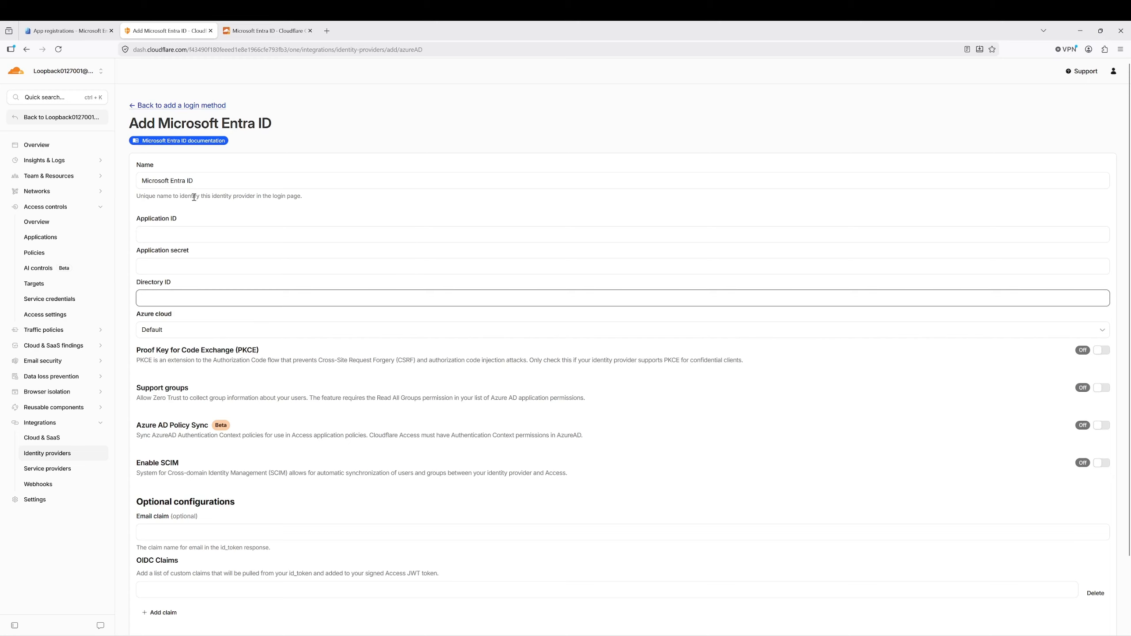
{"action": "left_click_drag", "start_coordinate": [196, 180], "coordinate": [126, 178]}
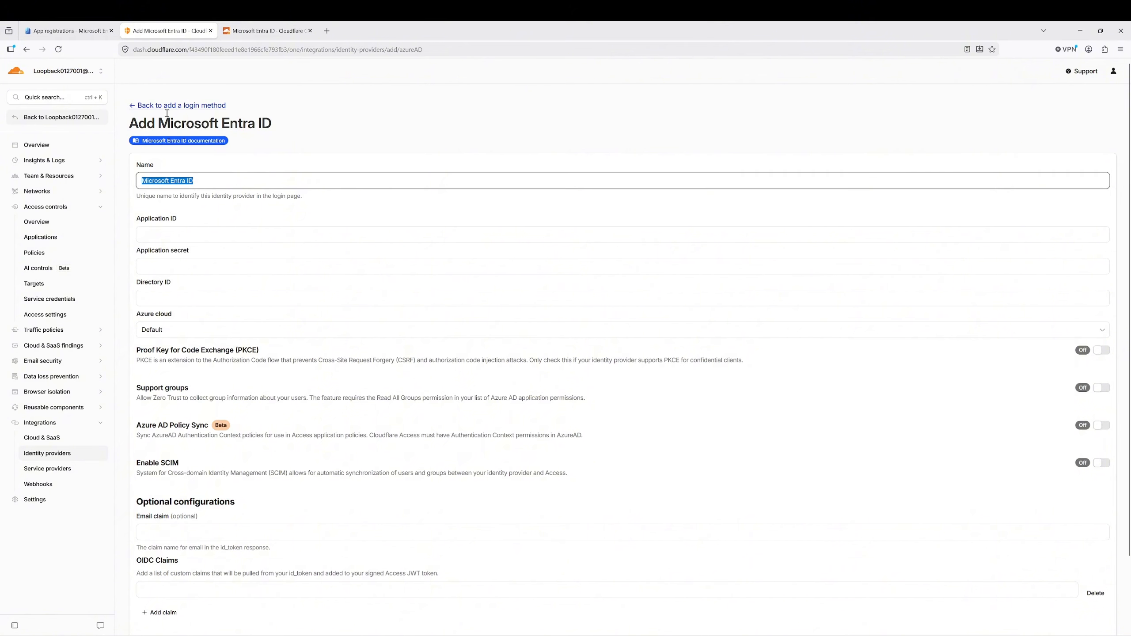
Switch to the Microsoft Entra admin center and start a new app registration
{"action": "left_click", "coordinate": [60, 31]}
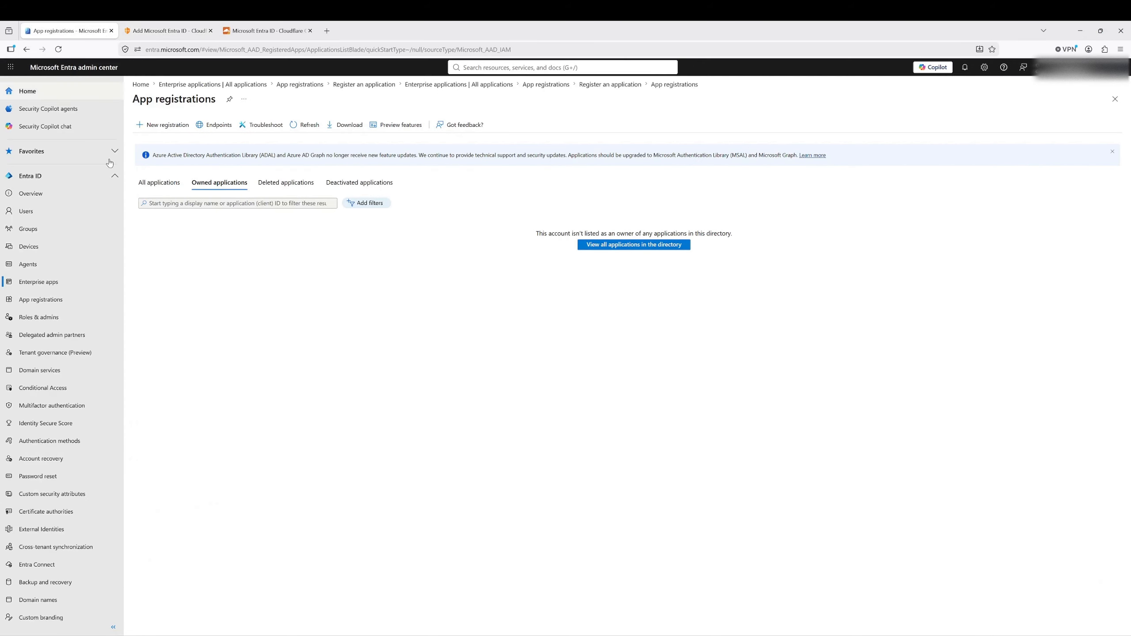
{"action": "left_click", "coordinate": [43, 303]}
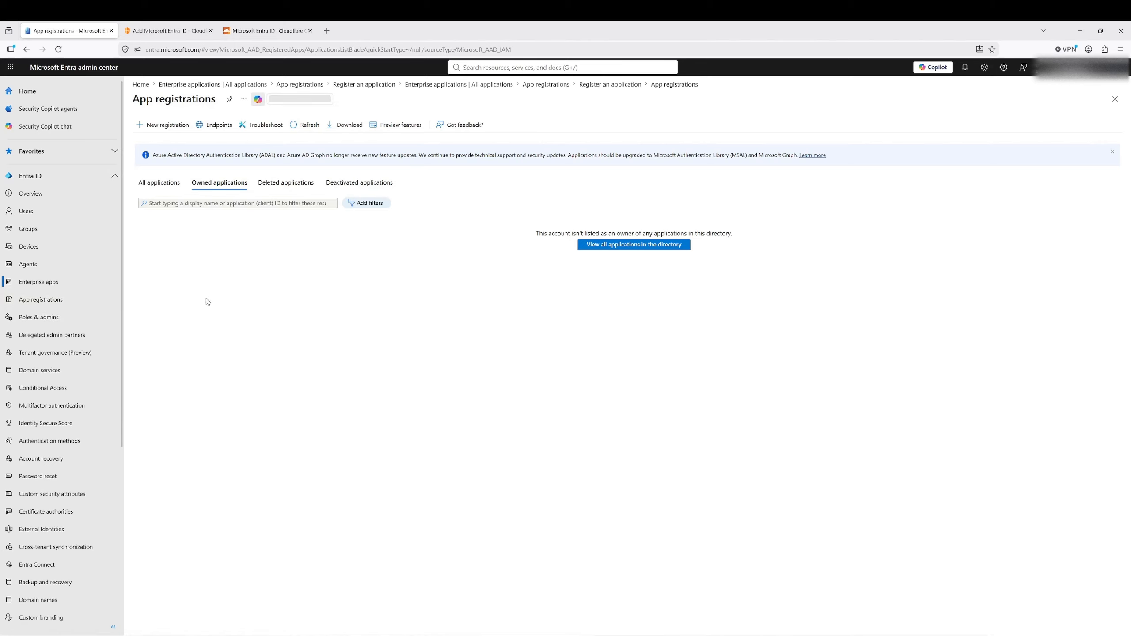
{"action": "left_click", "coordinate": [161, 125]}
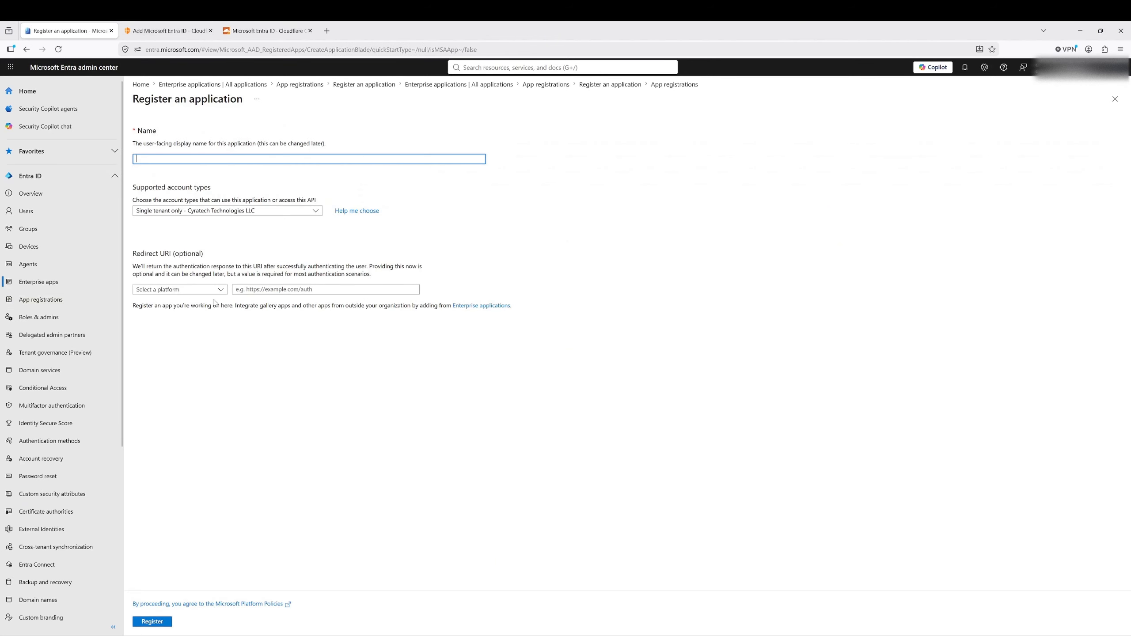
Consult the Cloudflare documentation page on setting up Microsoft Entra ID as an identity provider
{"action": "left_click", "coordinate": [270, 31]}
{"action": "left_click", "coordinate": [265, 134]}
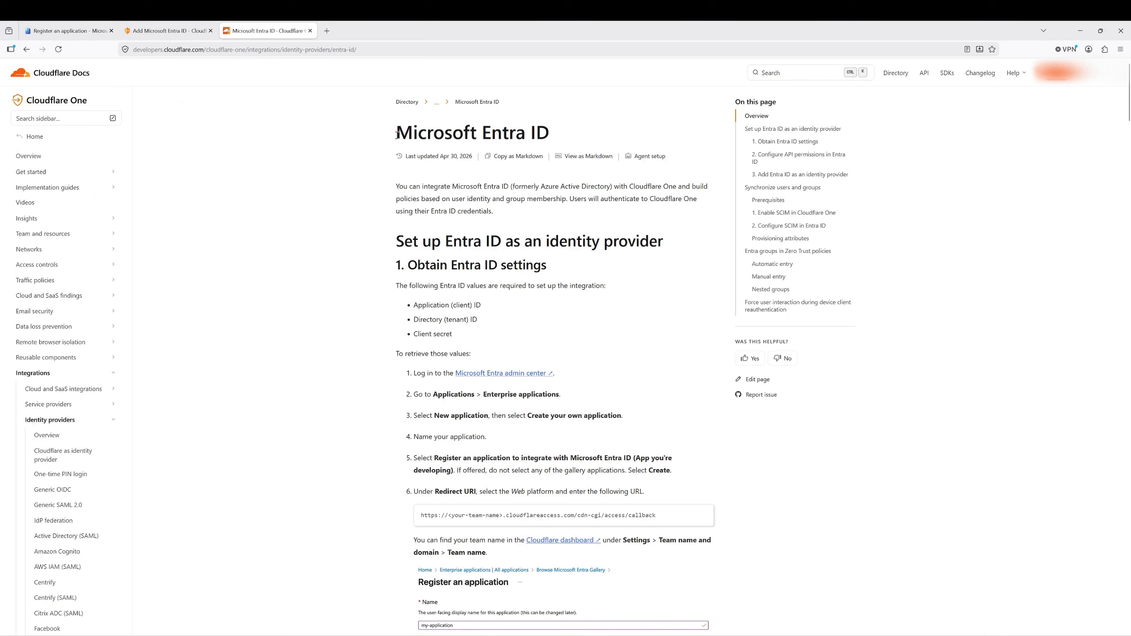
{"action": "left_click_drag", "start_coordinate": [397, 135], "coordinate": [548, 135]}
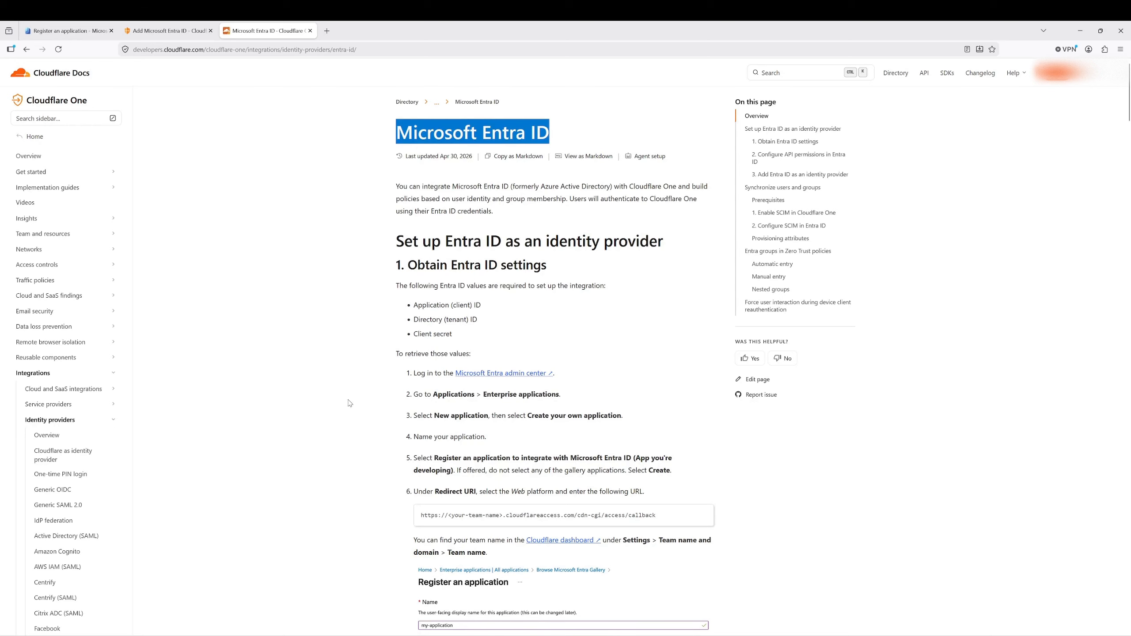
In the Entra app registration, name the application CT-ZTNA and set the redirect URI platform to Web
{"action": "left_click", "coordinate": [71, 34]}
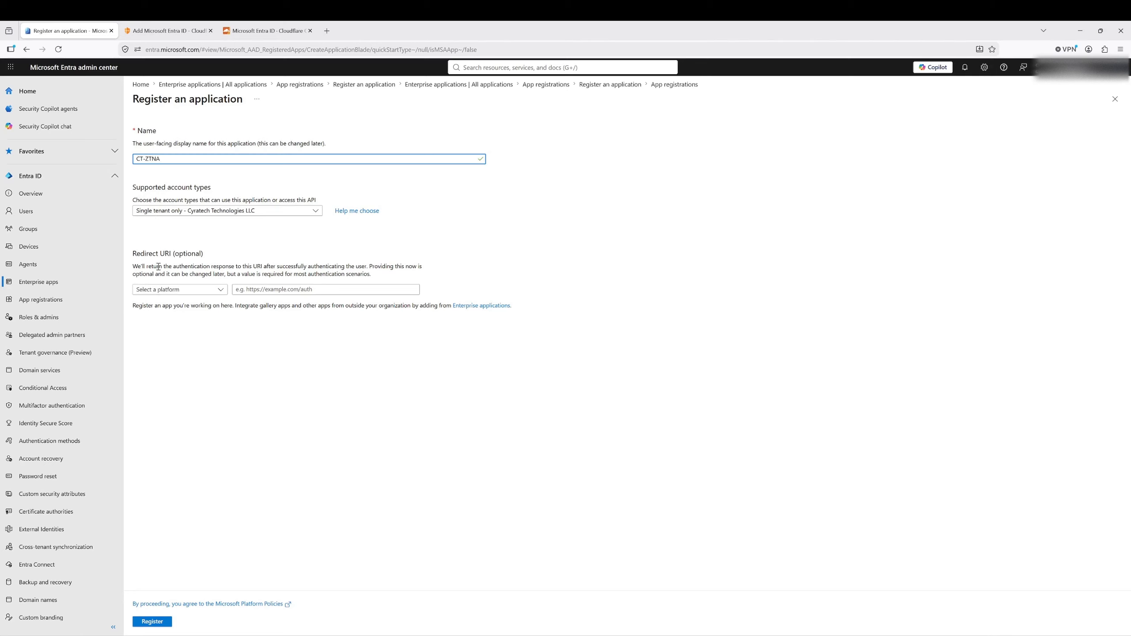
{"action": "left_click", "coordinate": [168, 290]}
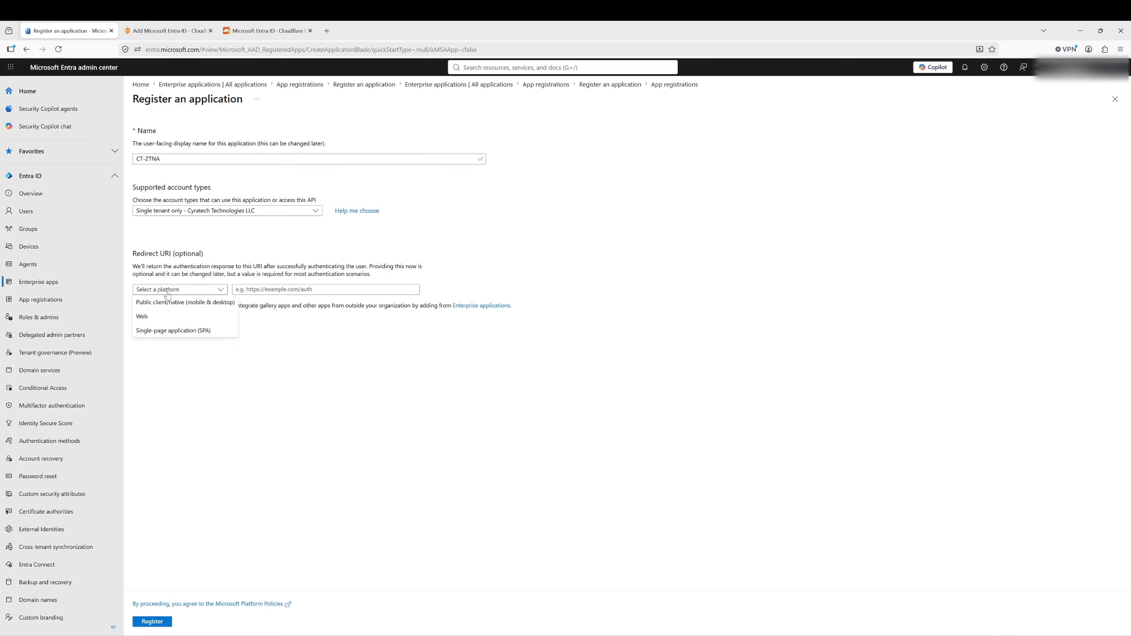
{"action": "left_click", "coordinate": [143, 318]}
{"action": "left_click", "coordinate": [285, 290]}
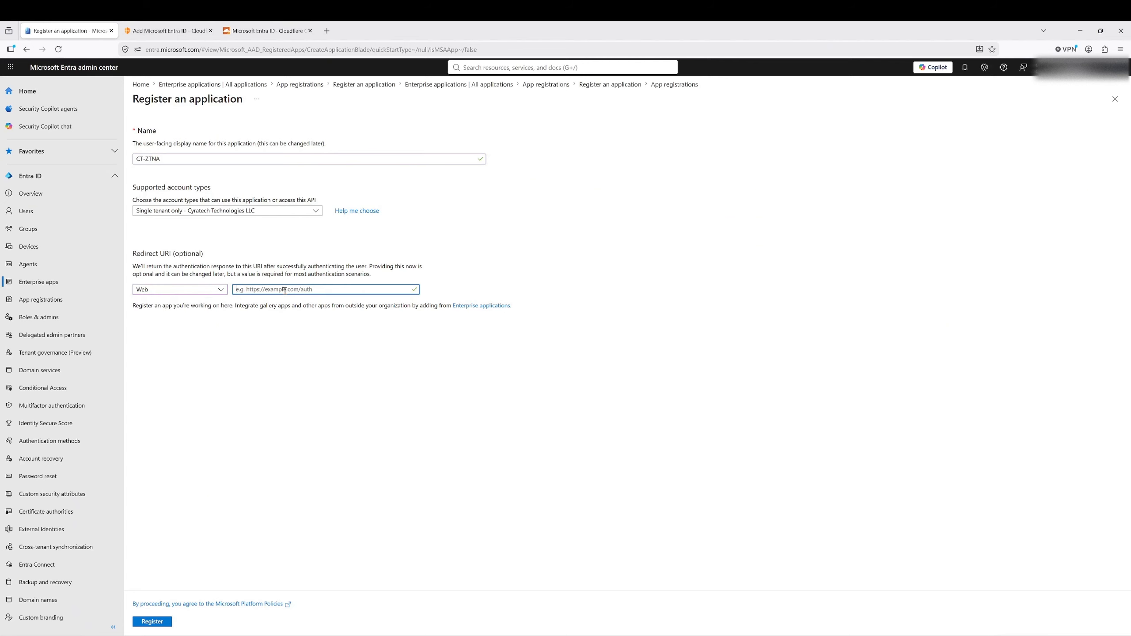
{"action": "left_click", "coordinate": [275, 32]}
{"action": "scroll", "coordinate": [412, 408], "scroll_direction": "down", "scroll_amount": 2}
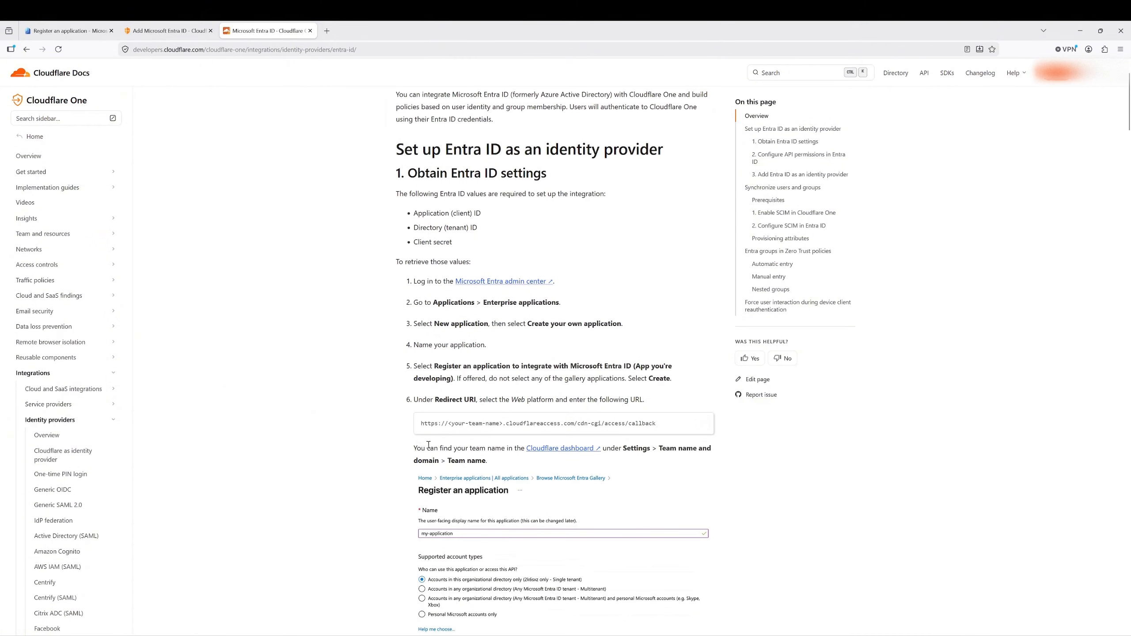
{"action": "left_click_drag", "start_coordinate": [435, 400], "coordinate": [473, 400]}
{"action": "triple_click", "coordinate": [479, 424]}
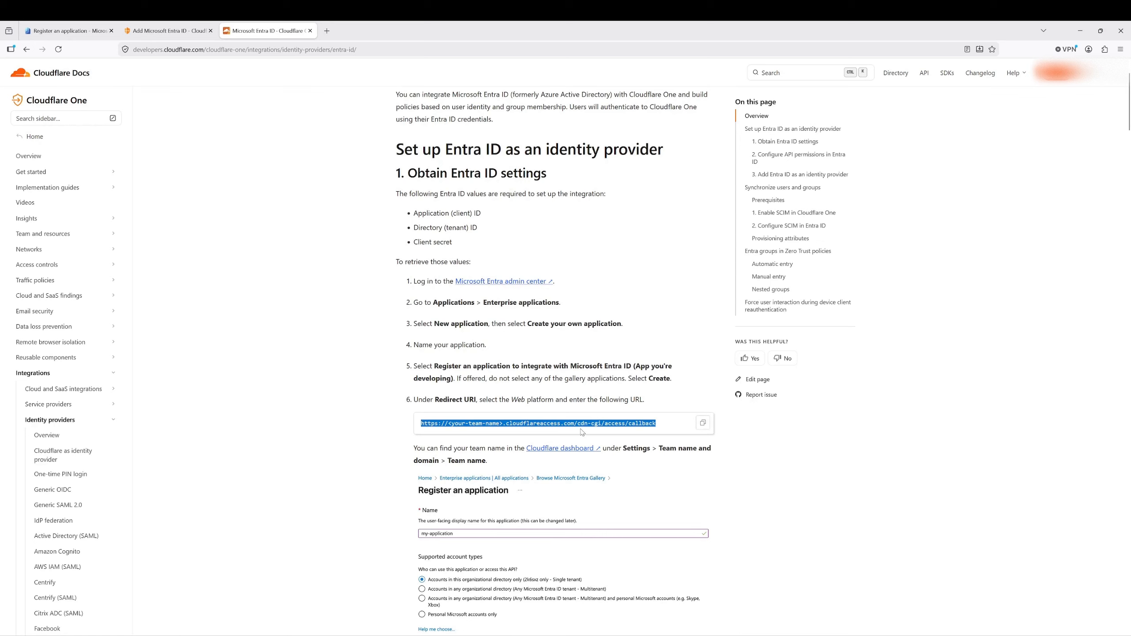
{"action": "left_click", "coordinate": [703, 423]}
{"action": "left_click", "coordinate": [83, 32]}
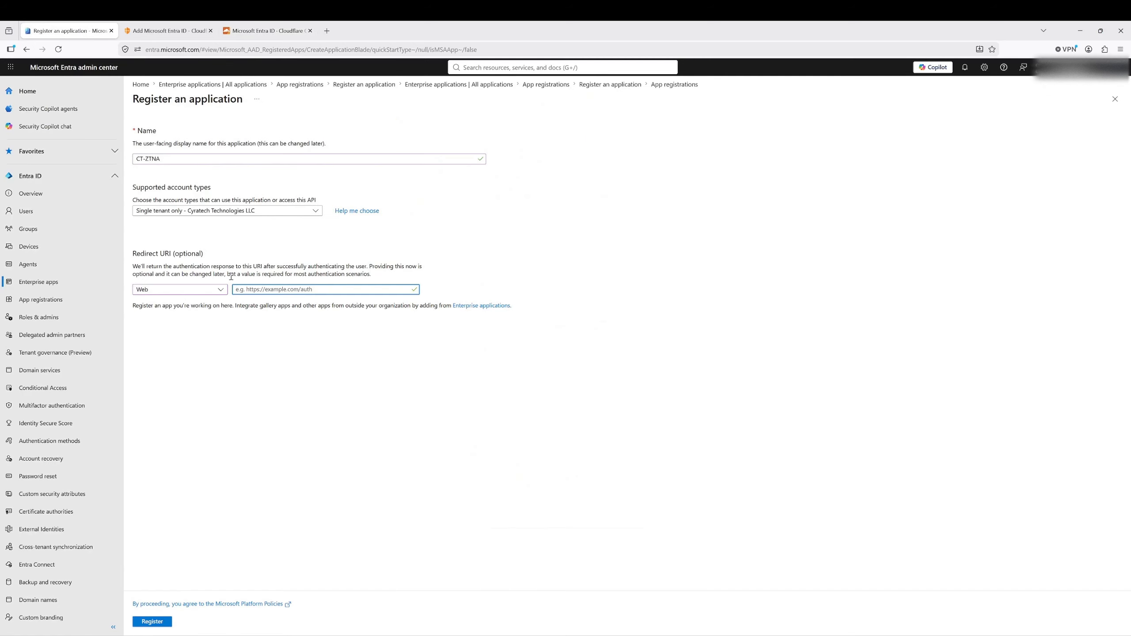
{"action": "key", "text": "ctrl+v"}
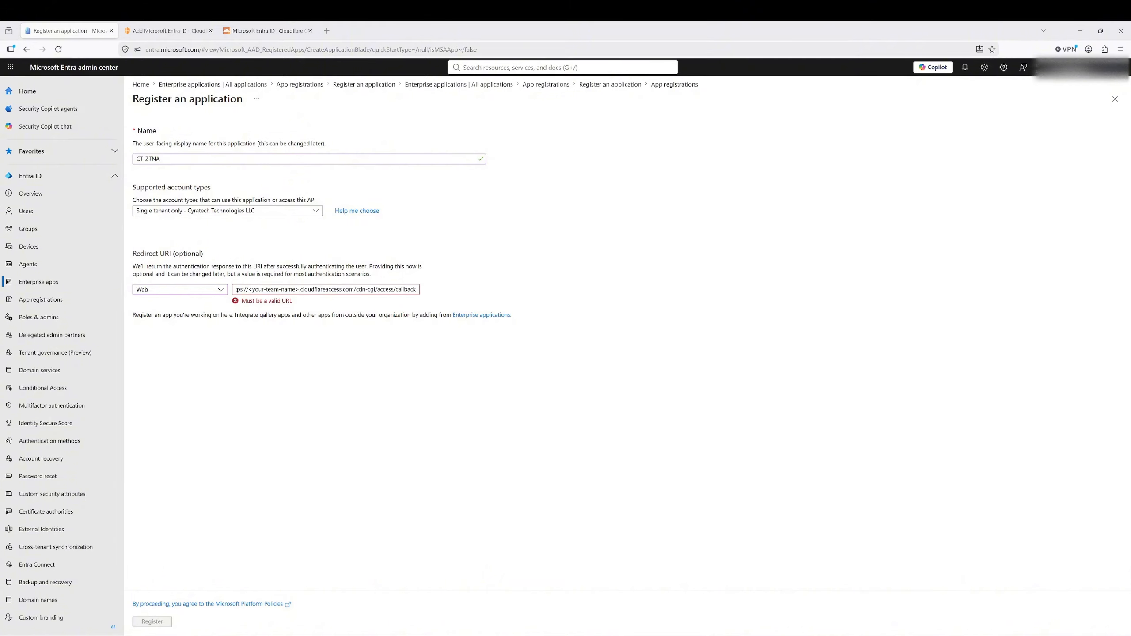
Replace the <your-team-name> placeholder in the redirect URI with lloopback27 and register the CT-ZTNA application
{"action": "left_click", "coordinate": [285, 289]}
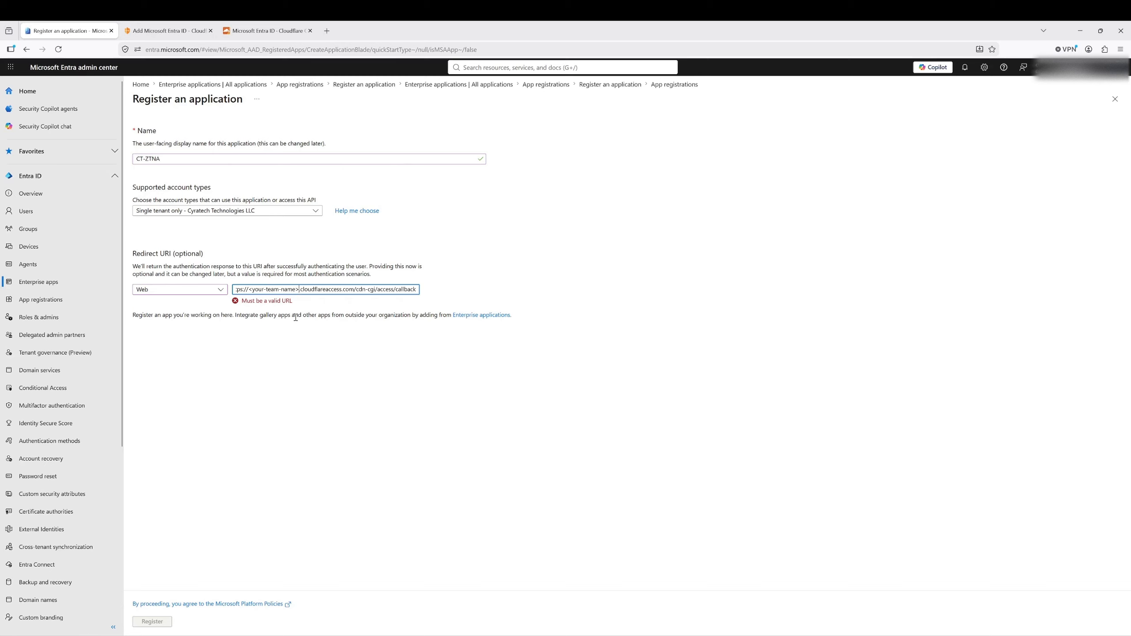
{"action": "key", "text": "BackSpace"}
{"action": "key", "text": "BackSpace"}
{"action": "key", "text": "BackSpace"}
{"action": "key", "text": "BackSpace"}
{"action": "key", "text": "BackSpace"}
{"action": "key", "text": "BackSpace"}
{"action": "key", "text": "BackSpace"}
{"action": "key", "text": "BackSpace"}
{"action": "key", "text": "BackSpace"}
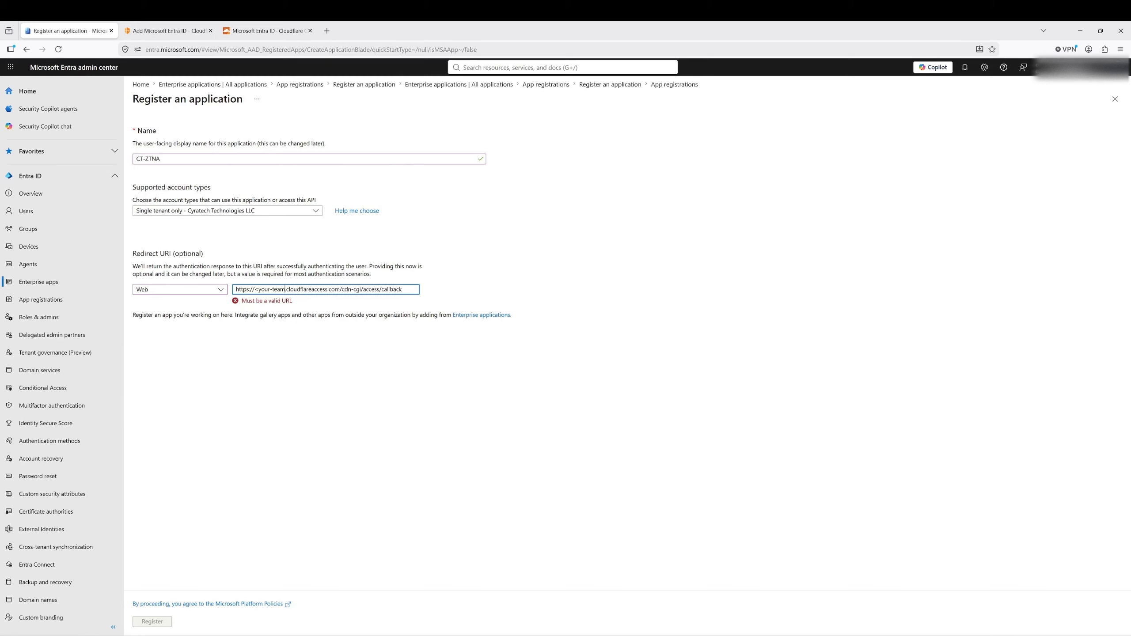
{"action": "key", "text": "BackSpace"}
{"action": "key", "text": "BackSpace"}
{"action": "key", "text": "BackSpace"}
{"action": "key", "text": "BackSpace"}
{"action": "key", "text": "BackSpace"}
{"action": "key", "text": "BackSpace"}
{"action": "key", "text": "BackSpace"}
{"action": "key", "text": "ctrl+v"}
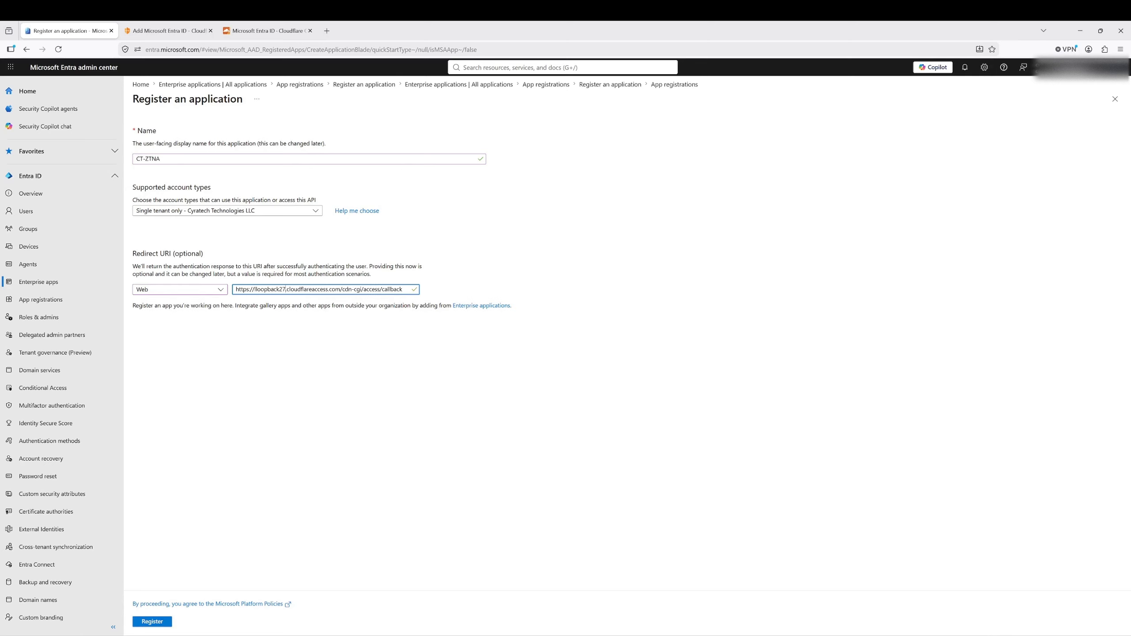
{"action": "left_click", "coordinate": [150, 623]}
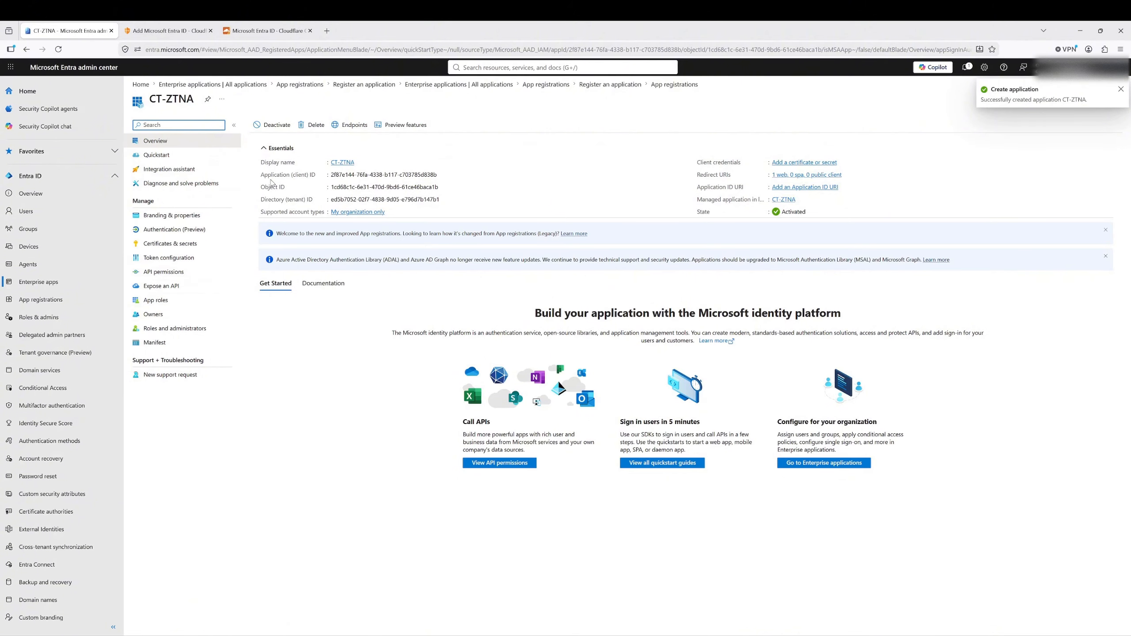
Copy the application (client) ID of CT-ZTNA from Entra into the Application ID of the Cloudflare identity provider form
{"action": "left_click", "coordinate": [442, 174]}
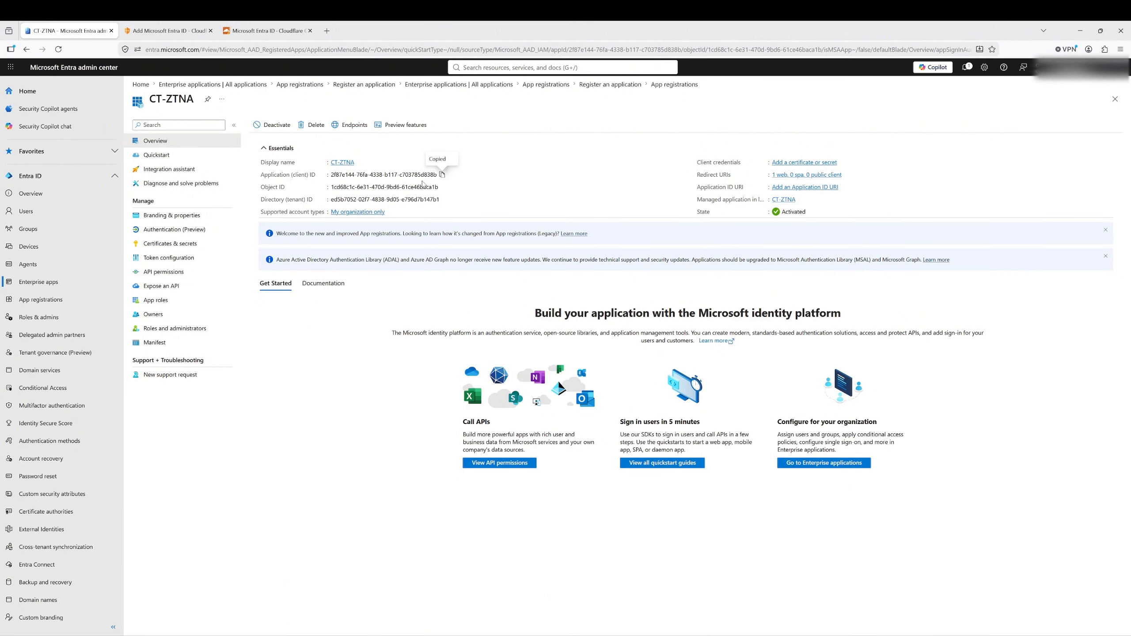
{"action": "left_click", "coordinate": [131, 30]}
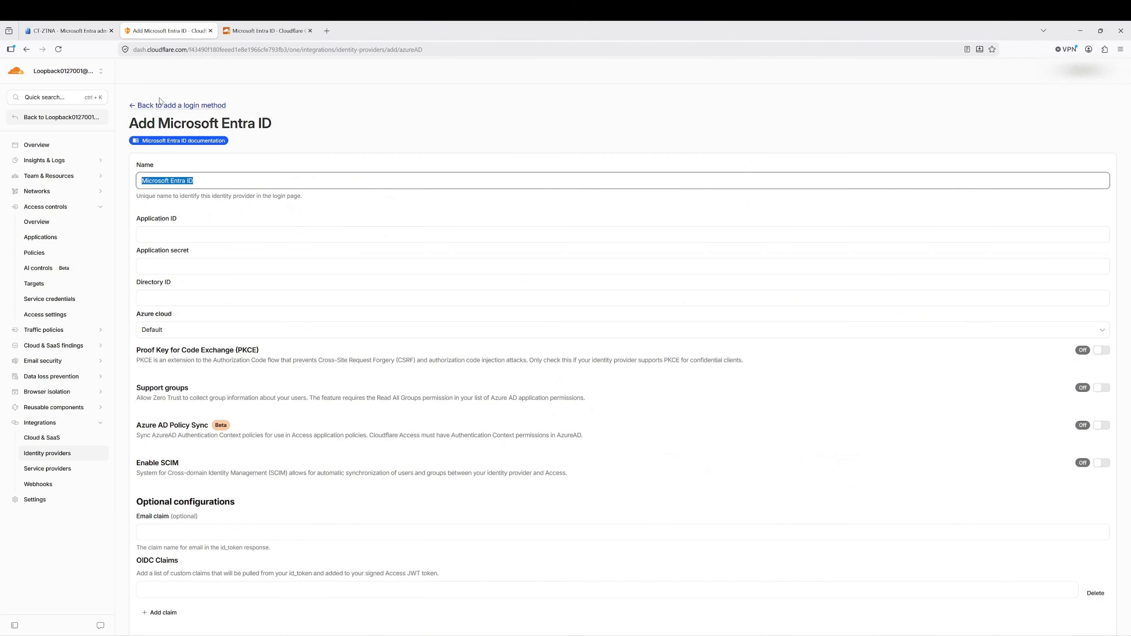
{"action": "left_click", "coordinate": [184, 233]}
{"action": "key", "text": "ctrl+v"}
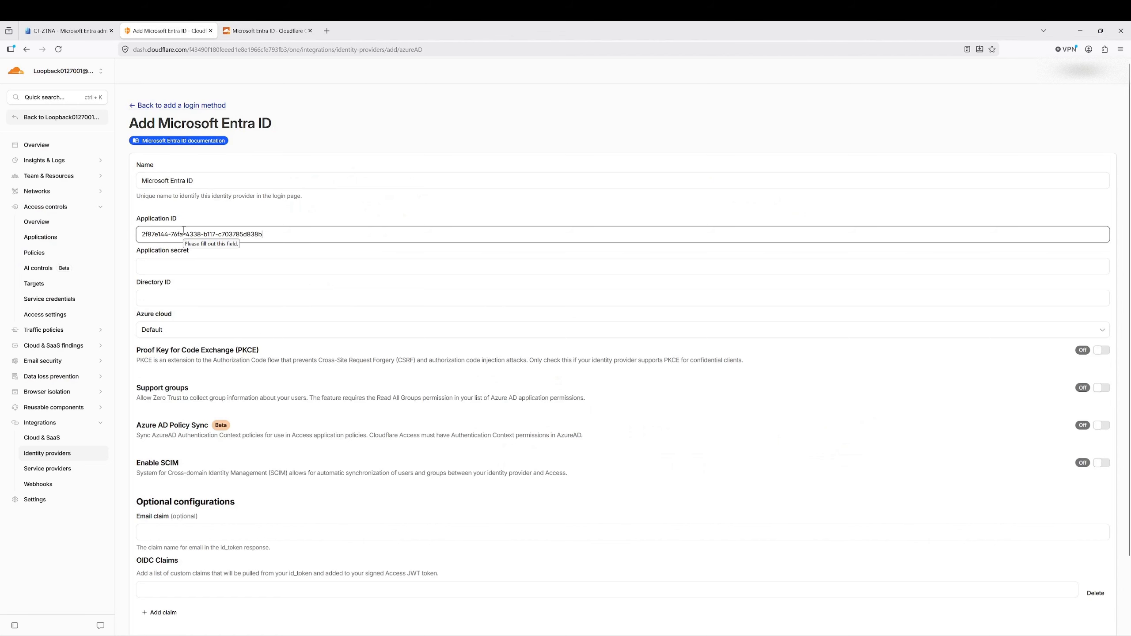
Copy the directory (tenant) ID of CT-ZTNA from Entra into the Directory ID of the Cloudflare identity provider form
{"action": "left_click", "coordinate": [67, 30]}
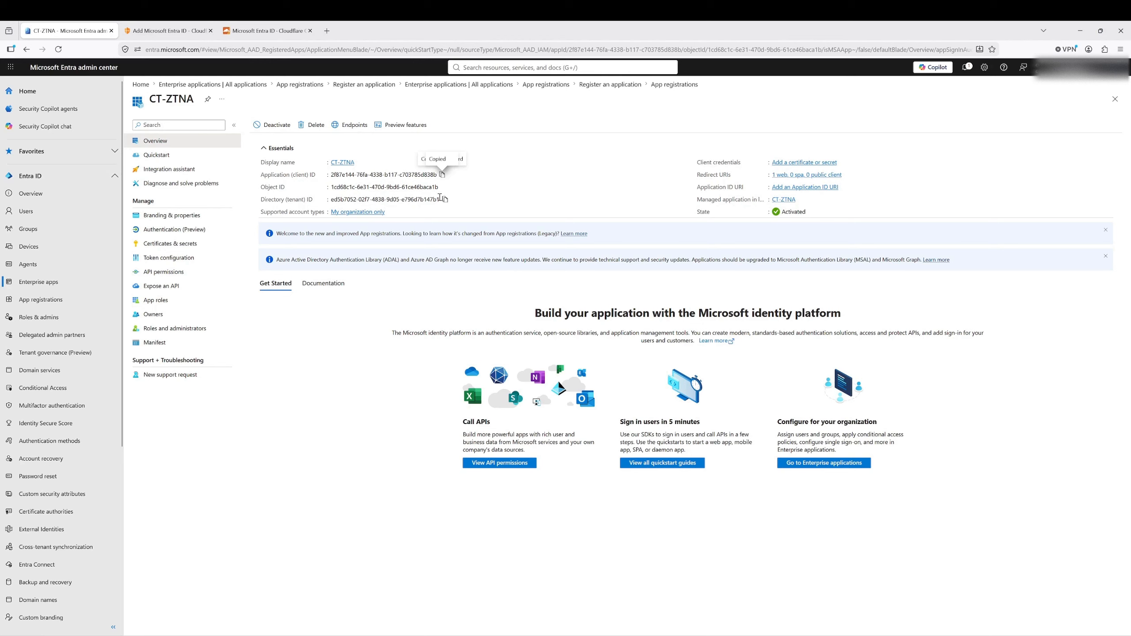
{"action": "left_click", "coordinate": [444, 199]}
{"action": "left_click", "coordinate": [167, 31]}
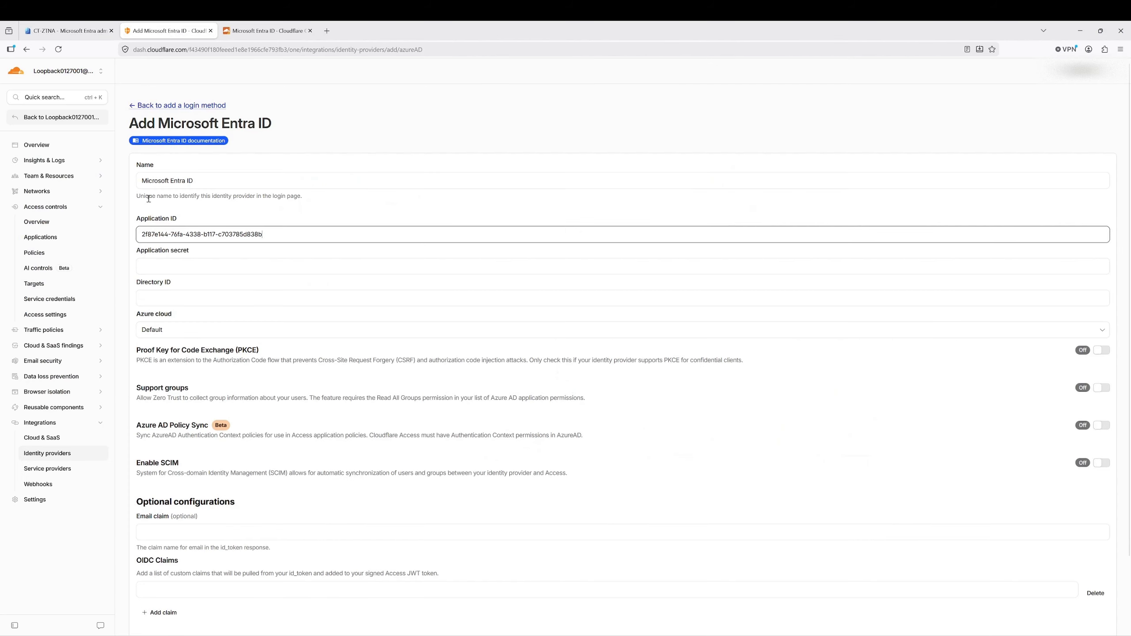
{"action": "left_click", "coordinate": [170, 297]}
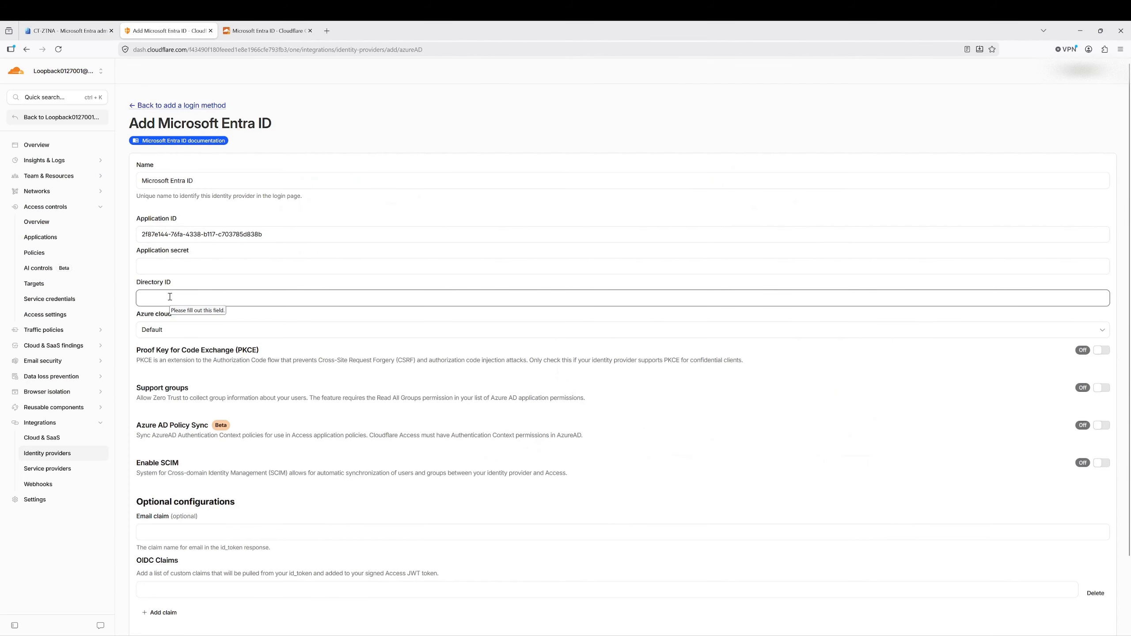
{"action": "key", "text": "ctrl+v"}
{"action": "left_click", "coordinate": [157, 261]}
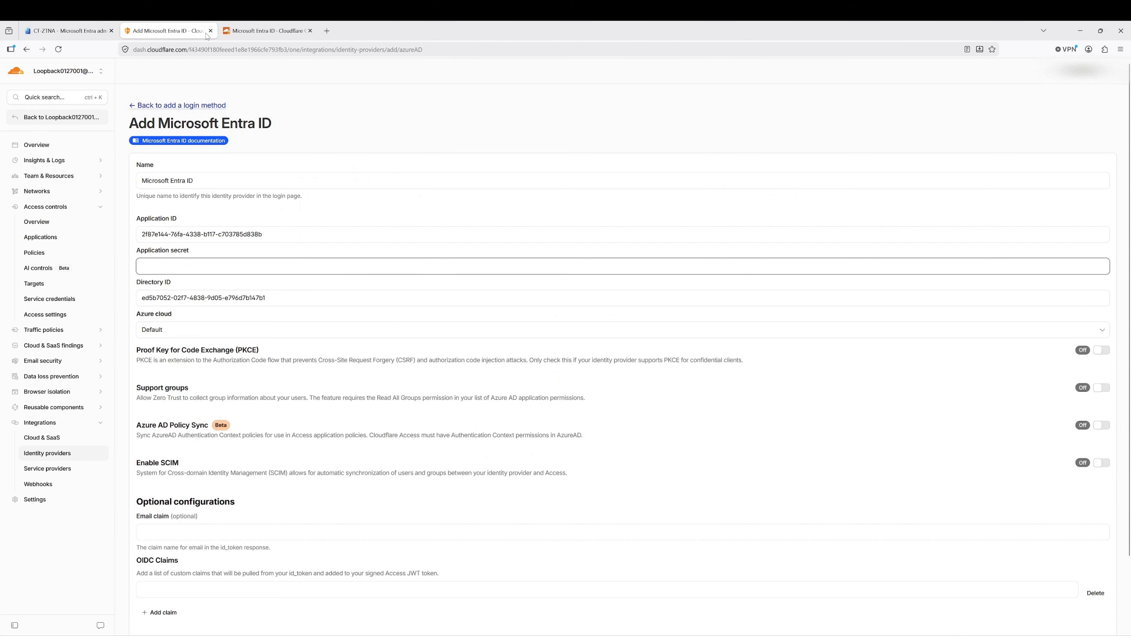
In Entra, add a client secret without a description to CT-ZTNA, expiring after 365 days (12 months)
{"action": "left_click", "coordinate": [101, 29]}
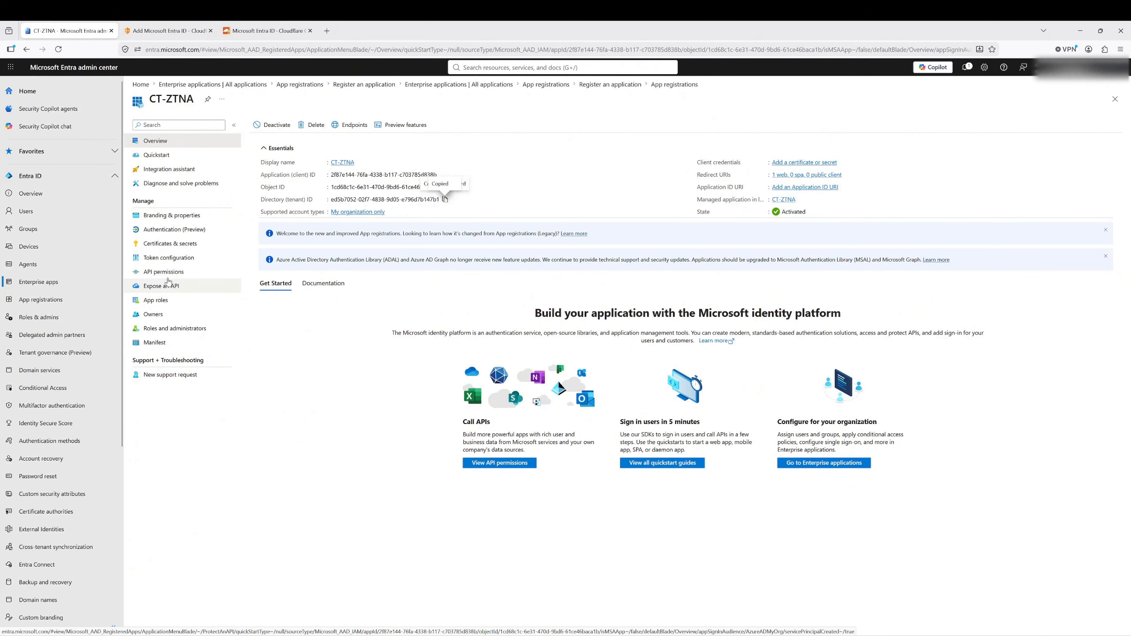
{"action": "left_click", "coordinate": [161, 245]}
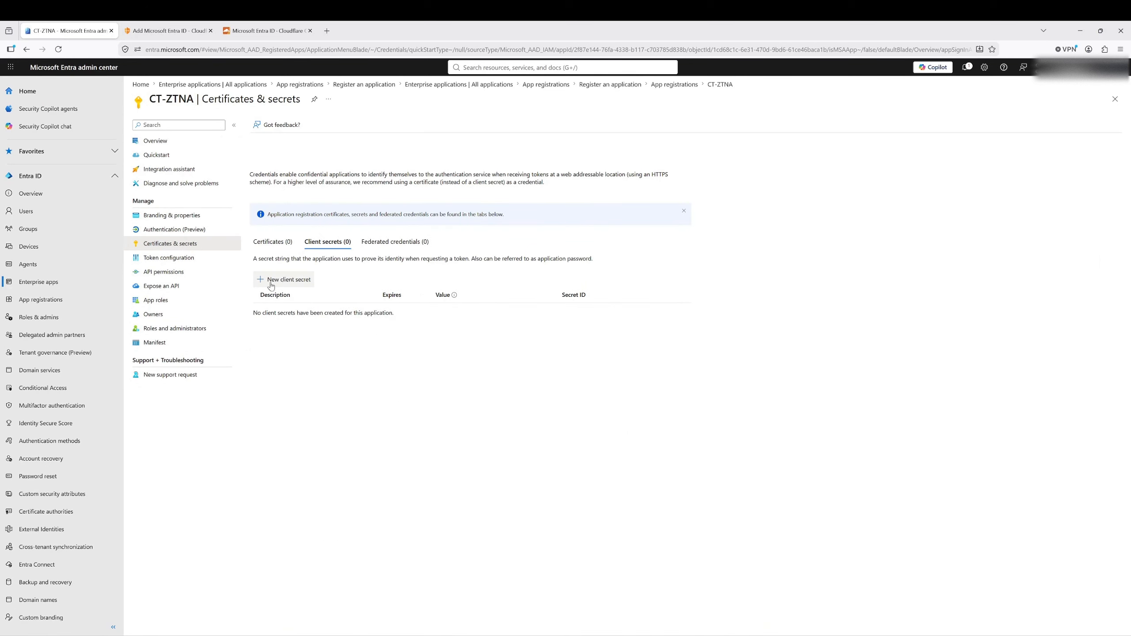
{"action": "left_click", "coordinate": [281, 281]}
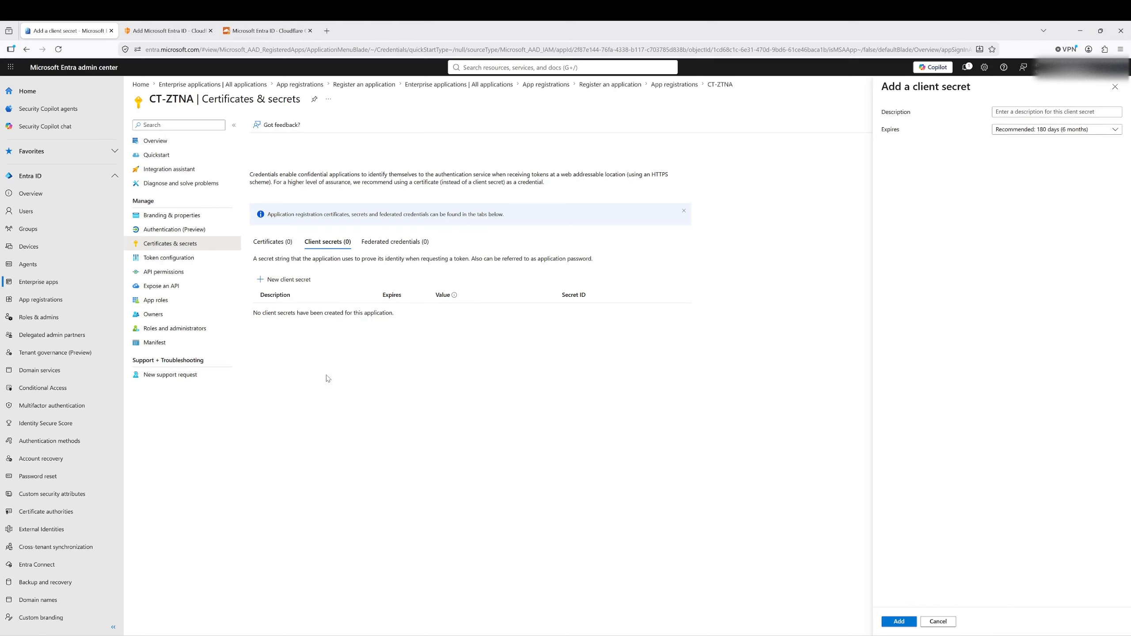
{"action": "left_click", "coordinate": [1010, 131]}
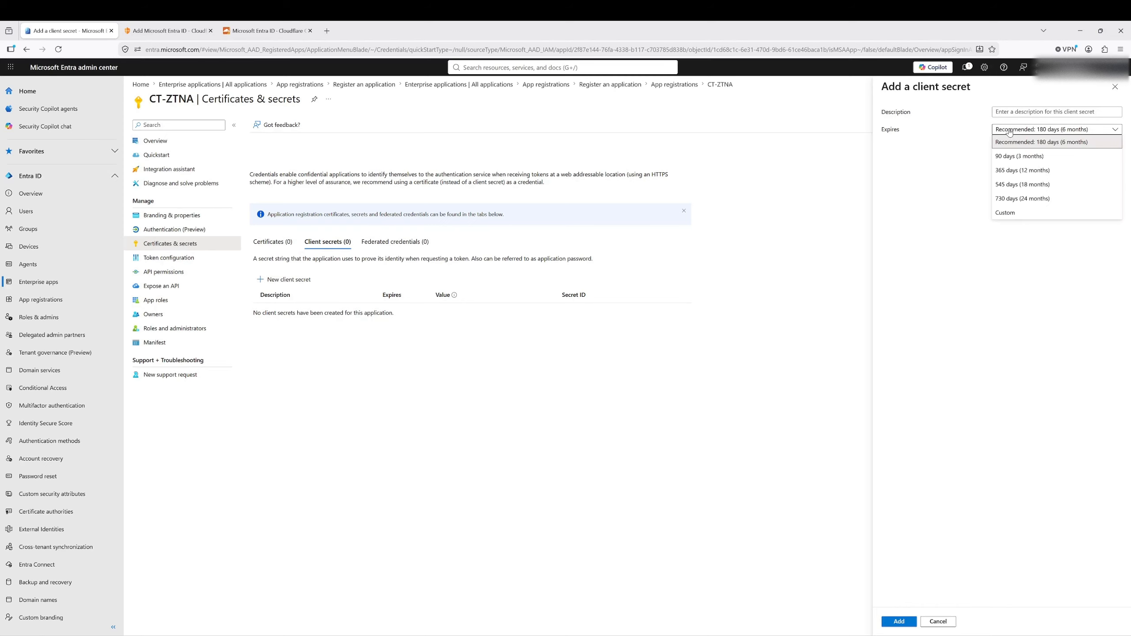
{"action": "left_click", "coordinate": [1018, 172]}
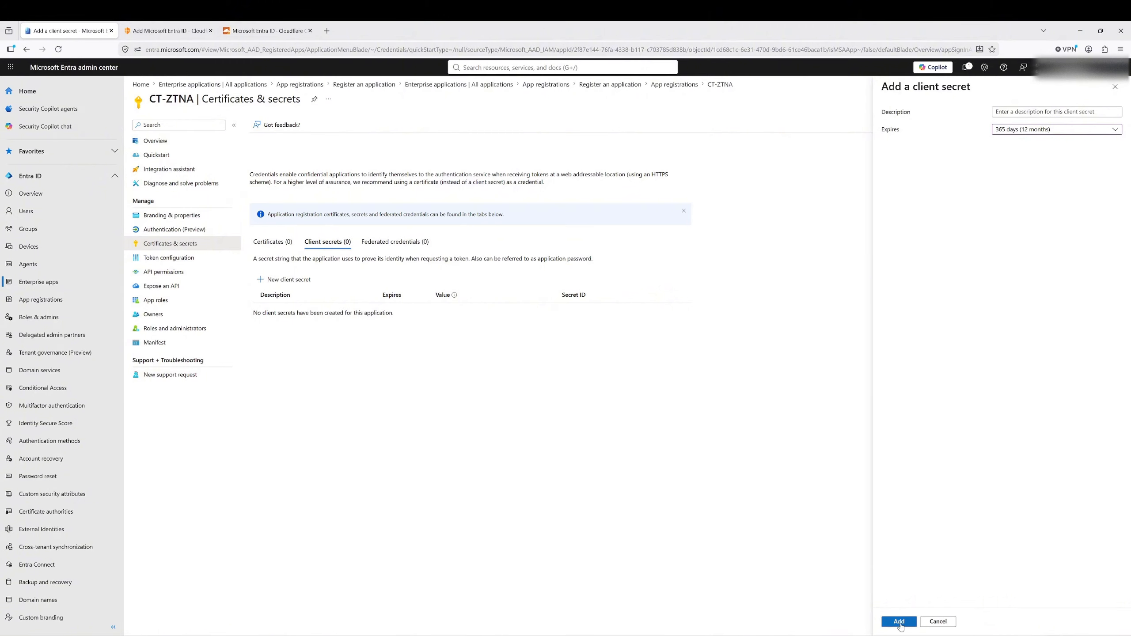
{"action": "left_click", "coordinate": [897, 623]}
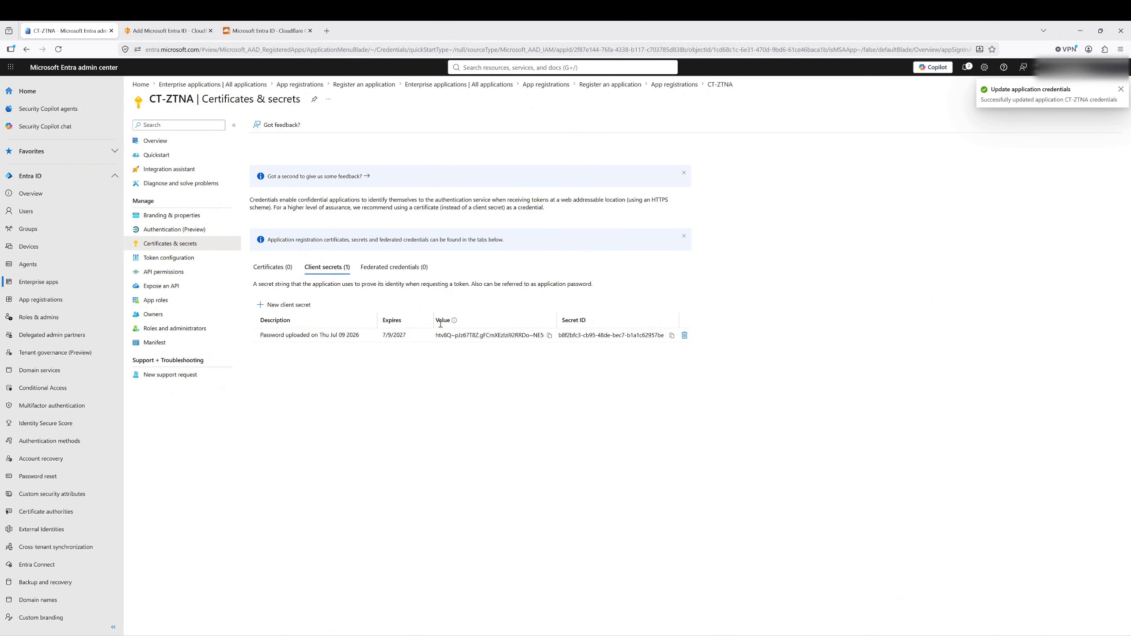
Copy the new client secret's value from Entra and paste it as the application secret in the Cloudflare form
{"action": "left_click", "coordinate": [549, 336]}
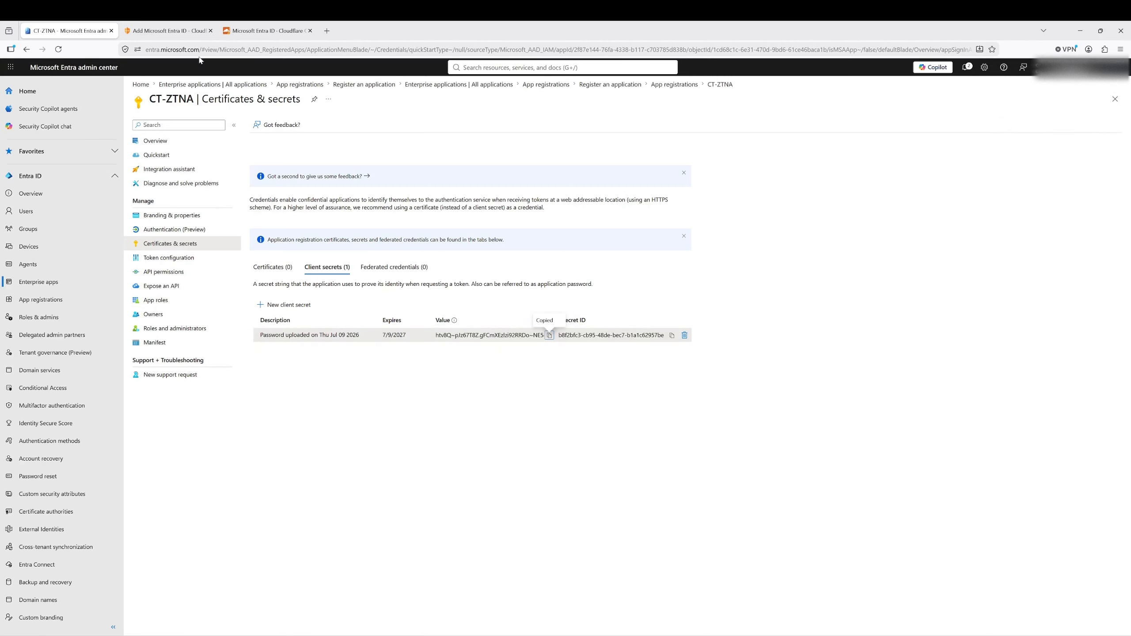
{"action": "left_click", "coordinate": [160, 31]}
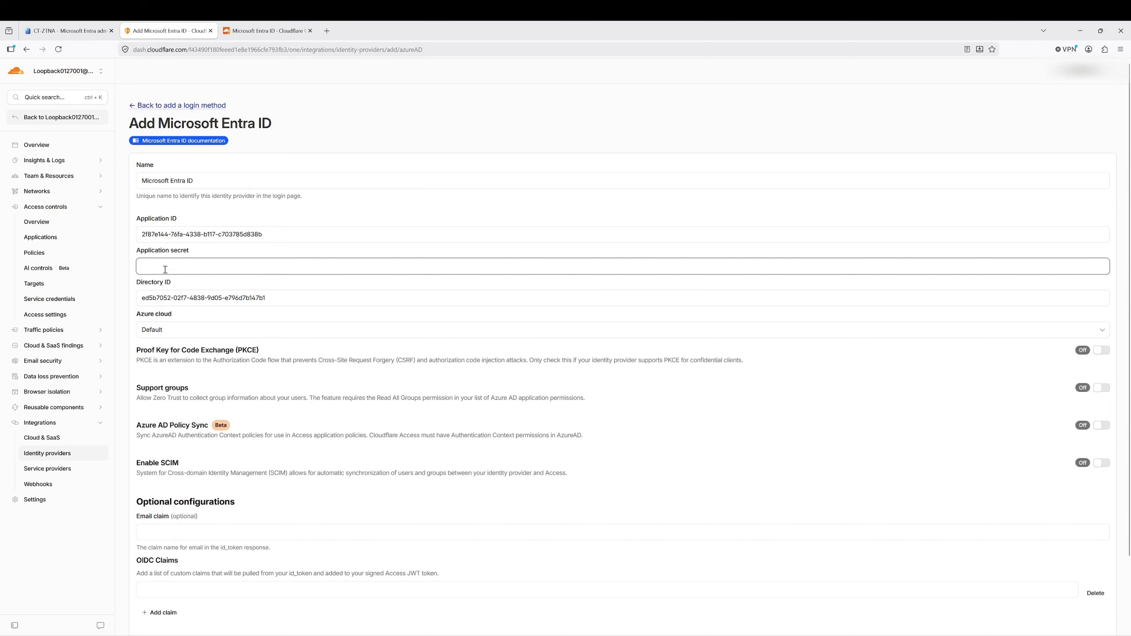
{"action": "key", "text": "ctrl+v"}
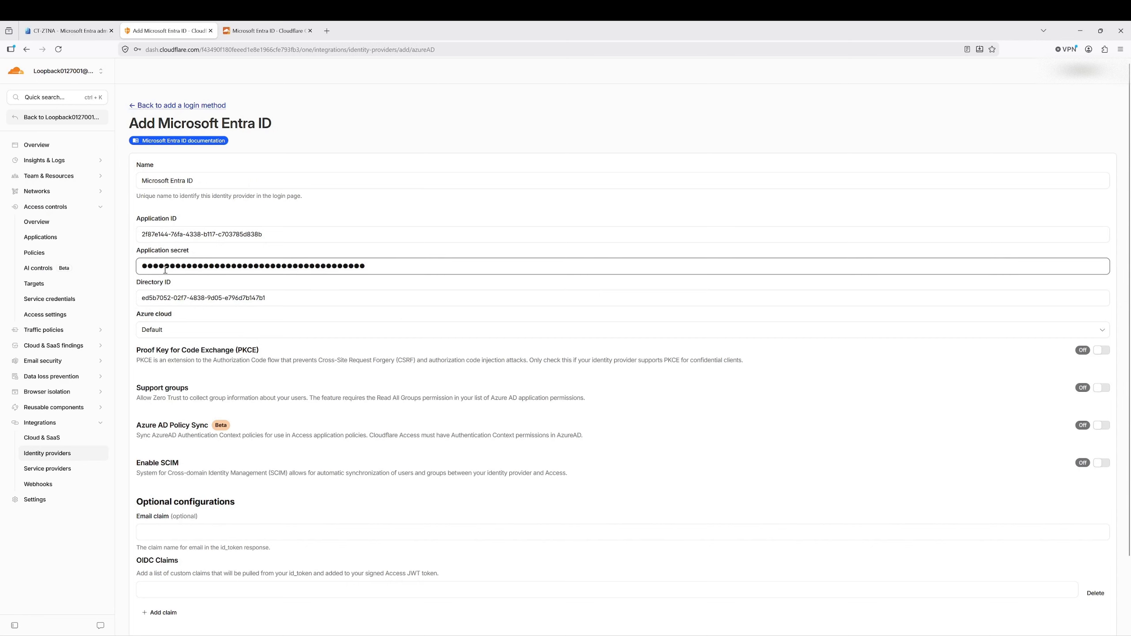
Enable Proof Key for Code Exchange (PKCE), Support groups, Azure AD Policy Sync and SCIM for the Microsoft Entra ID provider
{"action": "scroll", "coordinate": [344, 397], "scroll_direction": "down", "scroll_amount": 2}
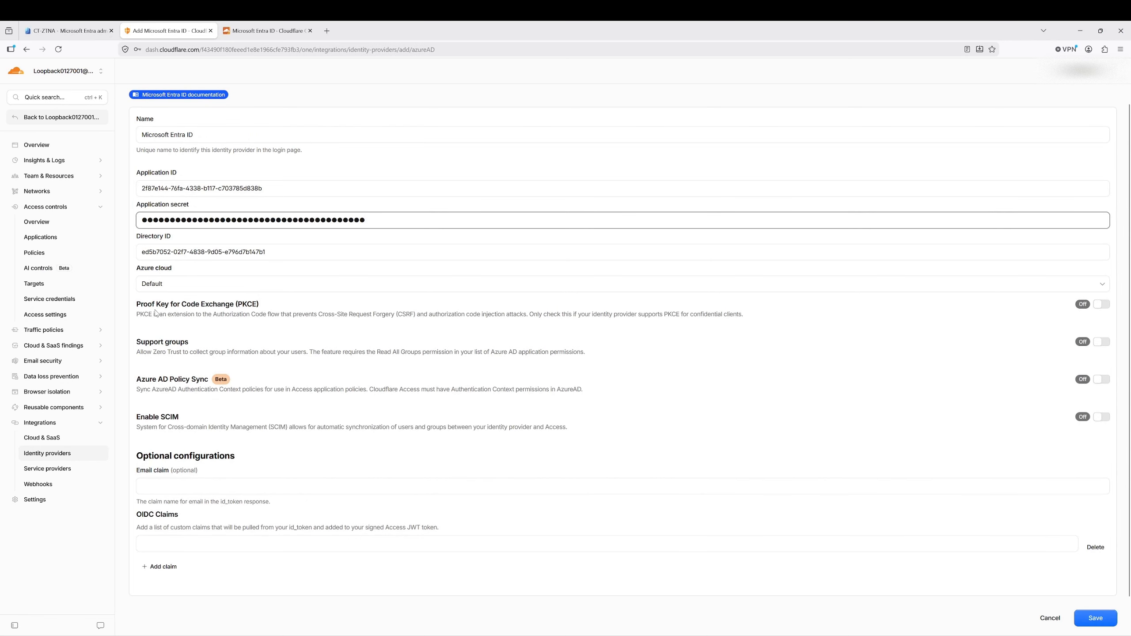
{"action": "left_click", "coordinate": [1102, 306]}
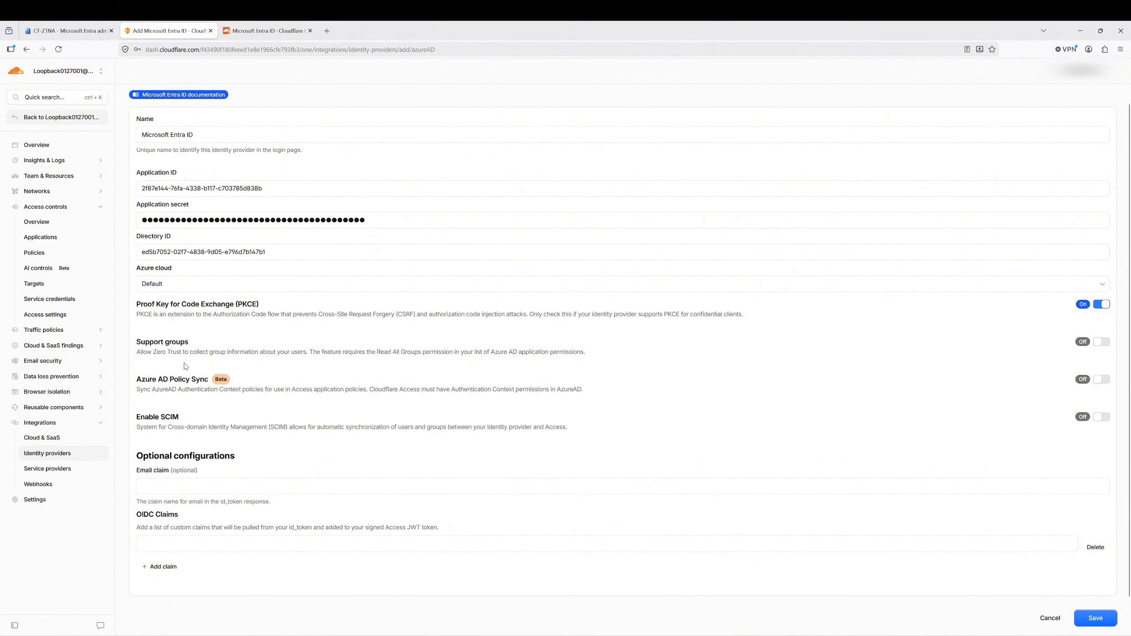
{"action": "left_click", "coordinate": [1102, 342]}
{"action": "left_click", "coordinate": [1101, 380]}
{"action": "left_click", "coordinate": [1109, 416]}
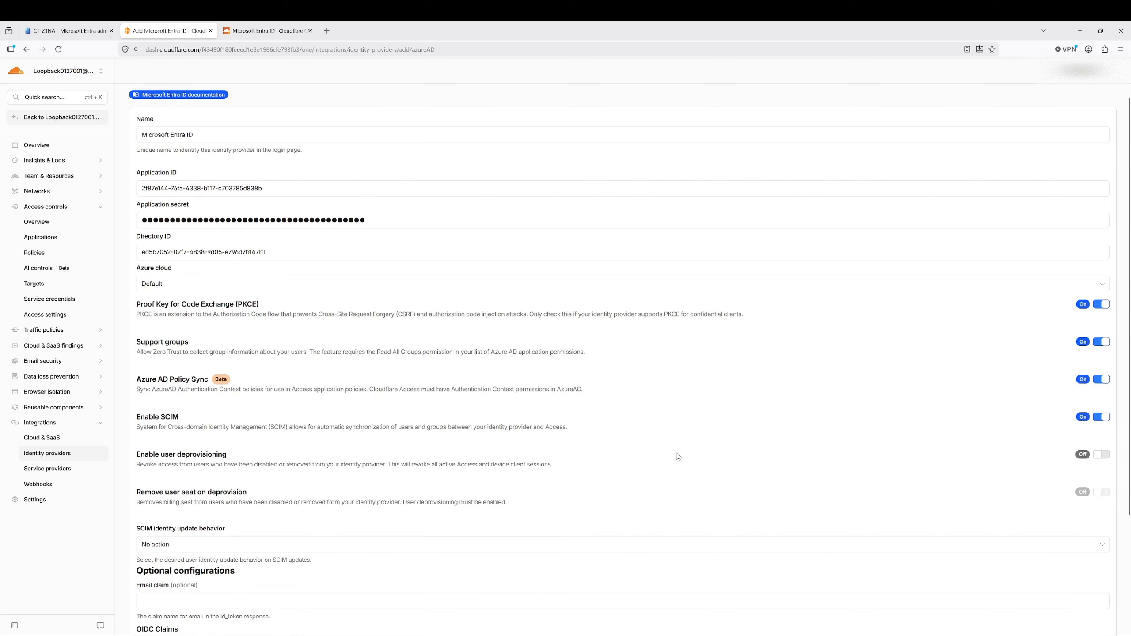
Try to save the Microsoft Entra ID provider with Azure AD Policy Sync enabled, declining to store the credentials in the browser
{"action": "scroll", "coordinate": [645, 446], "scroll_direction": "down", "scroll_amount": 3}
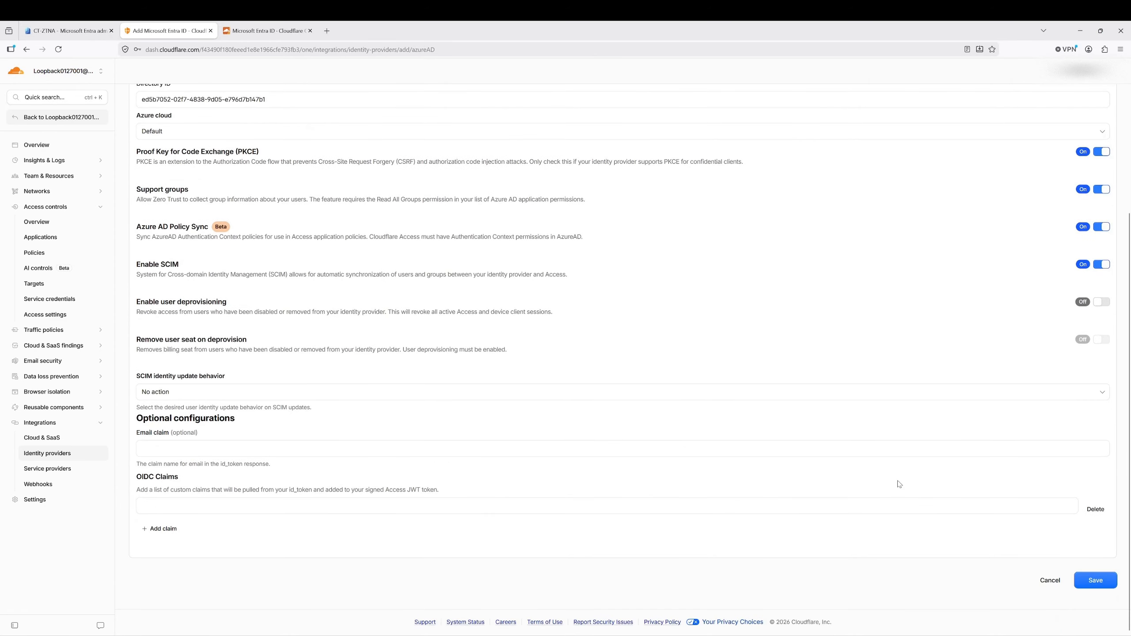
{"action": "left_click", "coordinate": [1102, 584]}
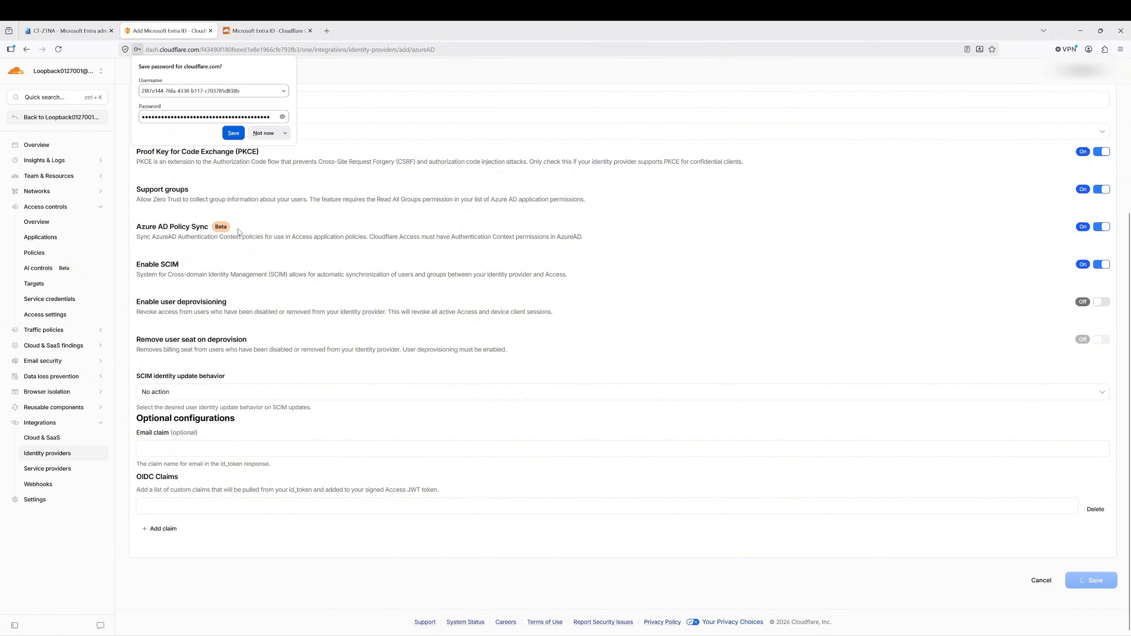
{"action": "left_click", "coordinate": [264, 133]}
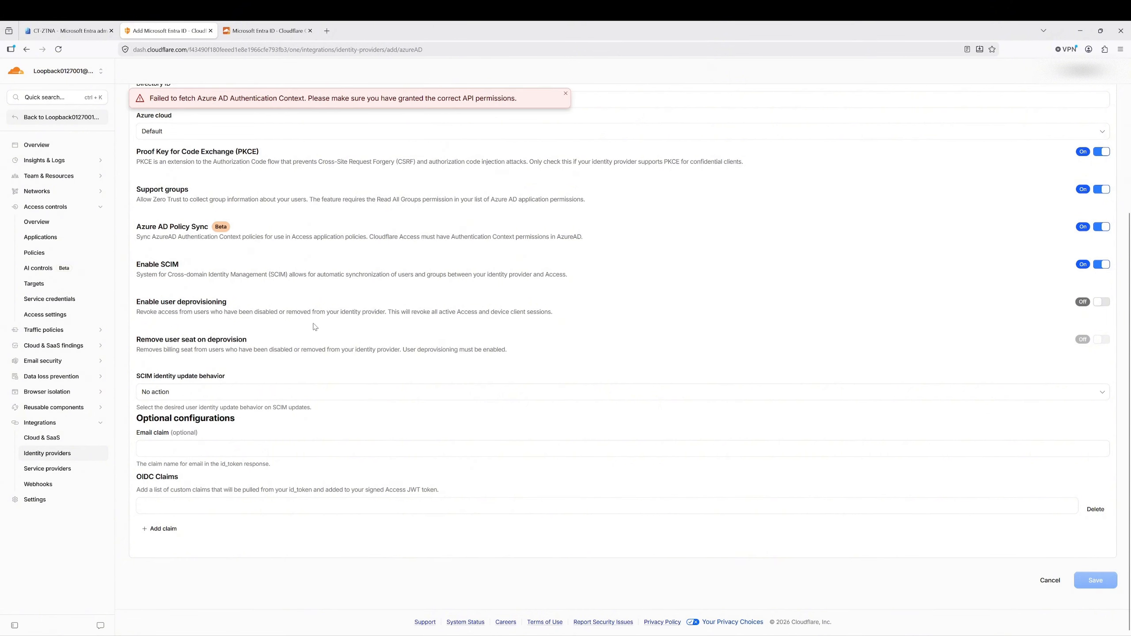
Disable Azure AD Policy Sync, save the Microsoft Entra ID provider and dismiss the SCIM endpoint and secret dialog
{"action": "scroll", "coordinate": [316, 327], "scroll_direction": "up", "scroll_amount": 3}
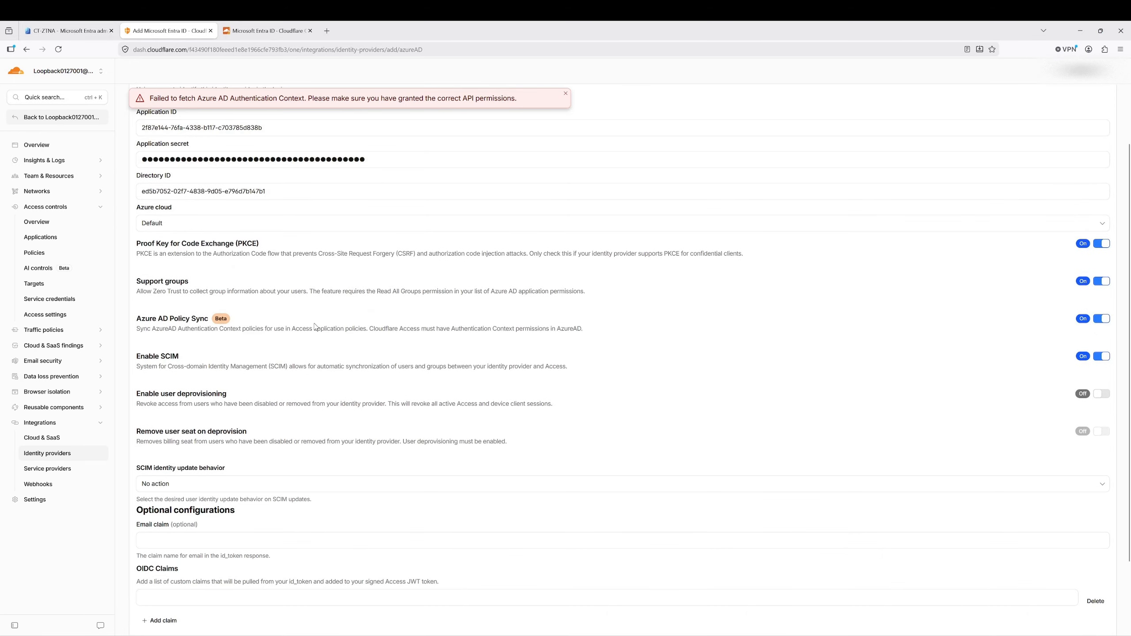
{"action": "scroll", "coordinate": [316, 327], "scroll_direction": "up", "scroll_amount": 2}
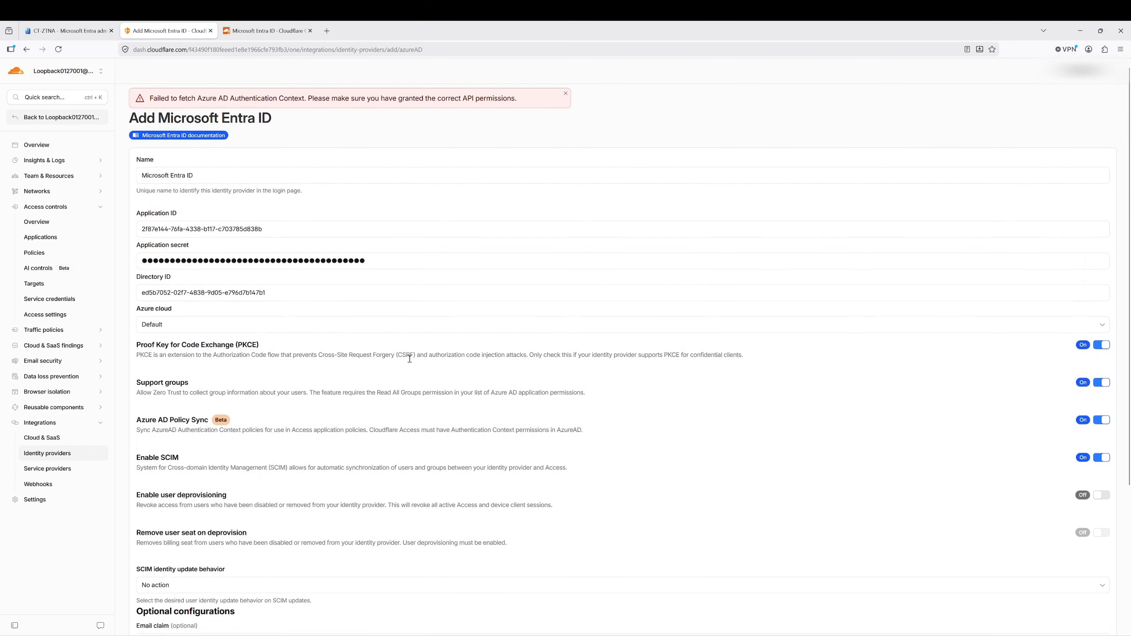
{"action": "scroll", "coordinate": [409, 359], "scroll_direction": "down", "scroll_amount": 2}
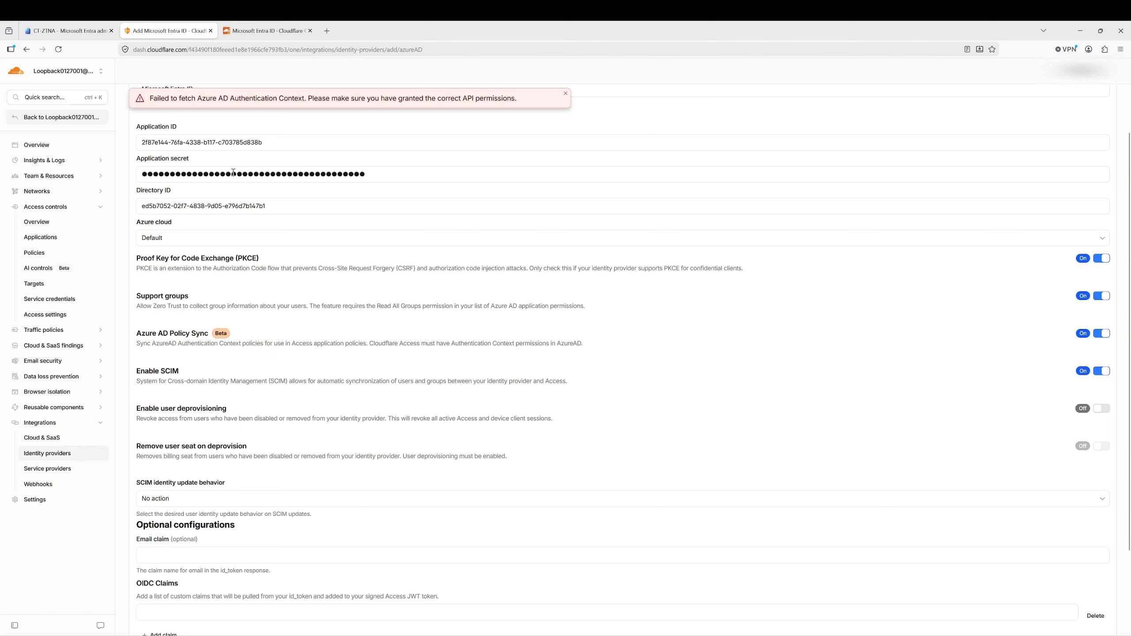
{"action": "left_click_drag", "start_coordinate": [136, 337], "coordinate": [208, 337]}
{"action": "left_click", "coordinate": [1098, 335]}
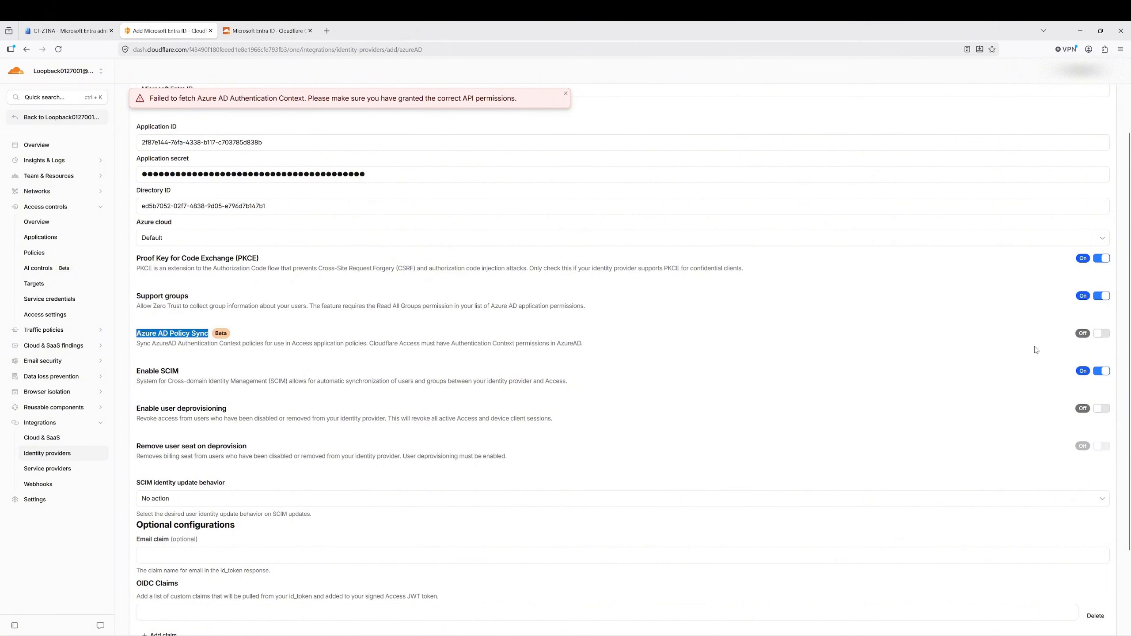
{"action": "scroll", "coordinate": [846, 441], "scroll_direction": "down", "scroll_amount": 2}
{"action": "left_click", "coordinate": [1105, 583]}
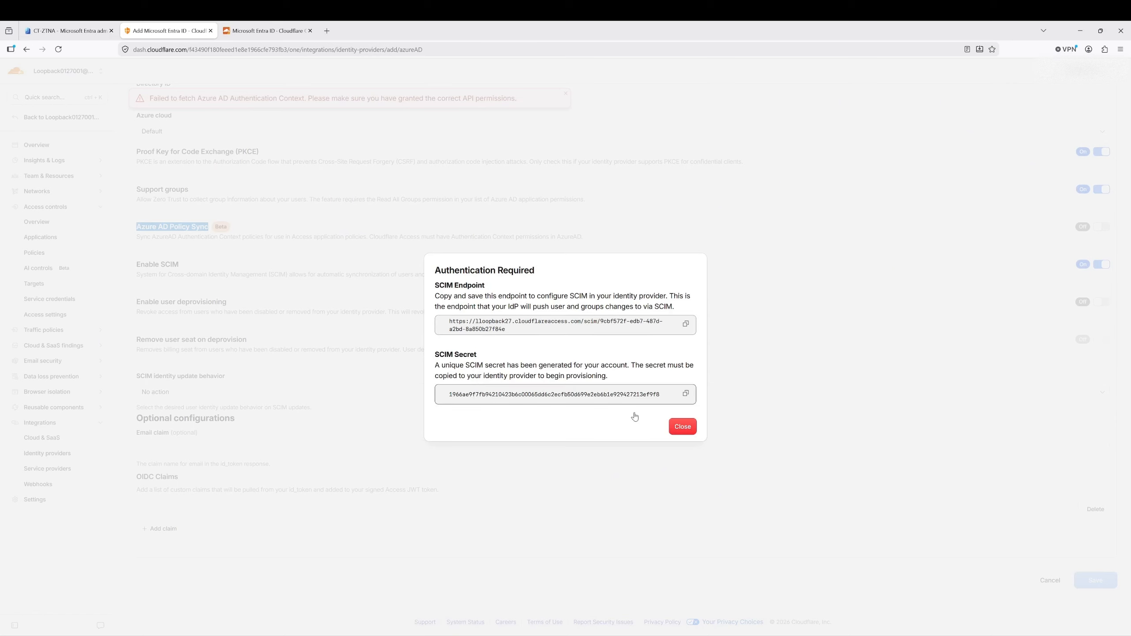
{"action": "left_click", "coordinate": [681, 426]}
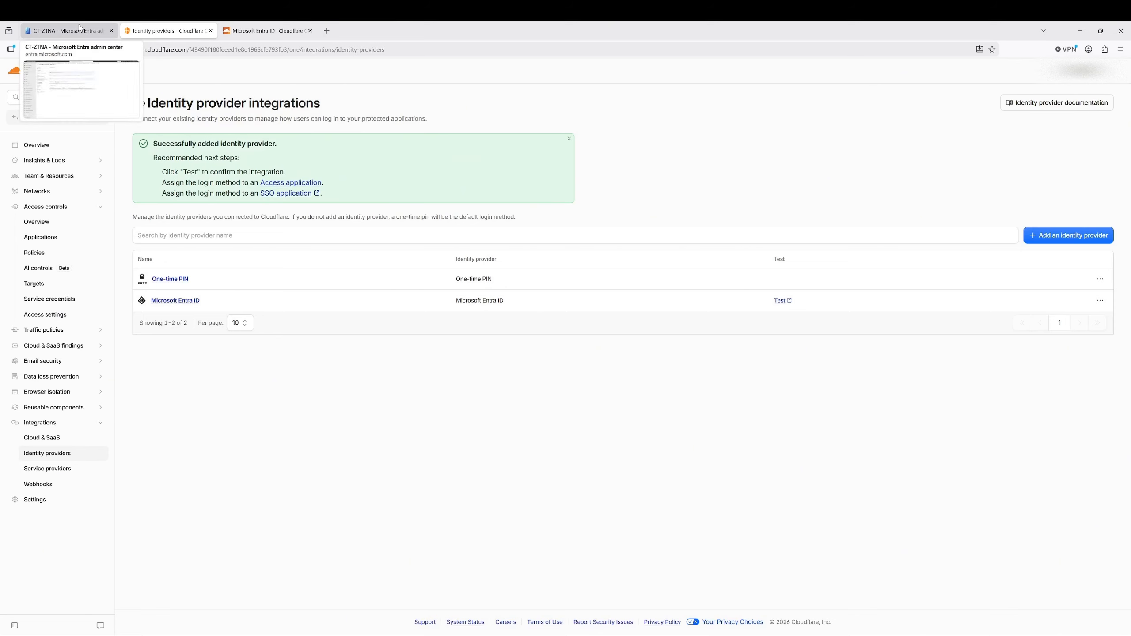
Check the CT-ZTNA application's overview in Entra and return to the identity provider list in Cloudflare
{"action": "left_click", "coordinate": [67, 30]}
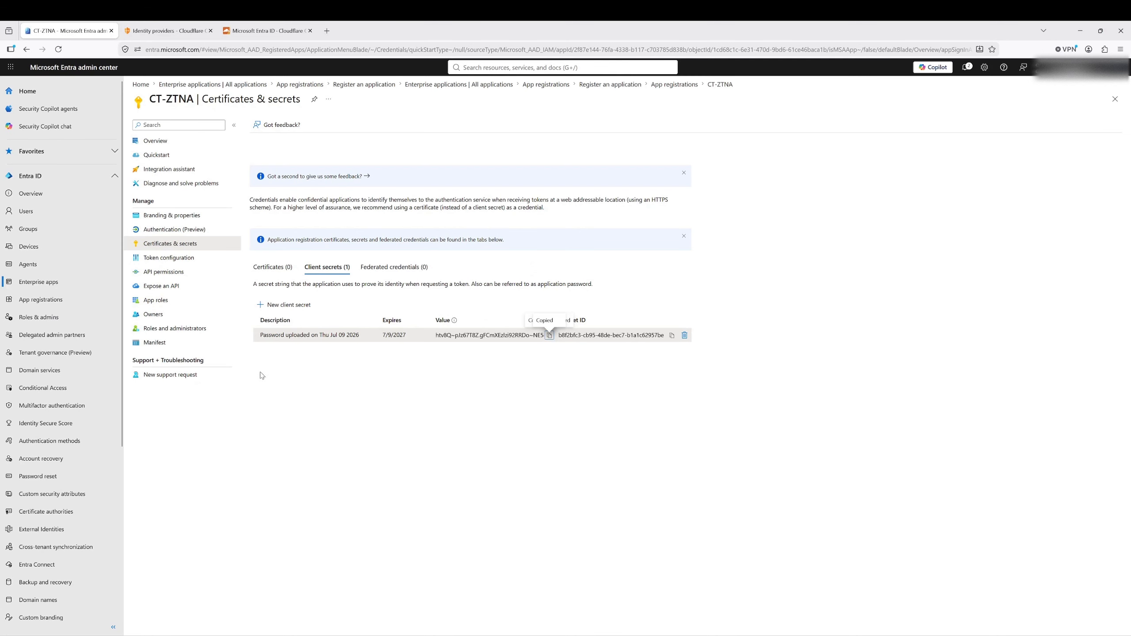
{"action": "left_click", "coordinate": [156, 141]}
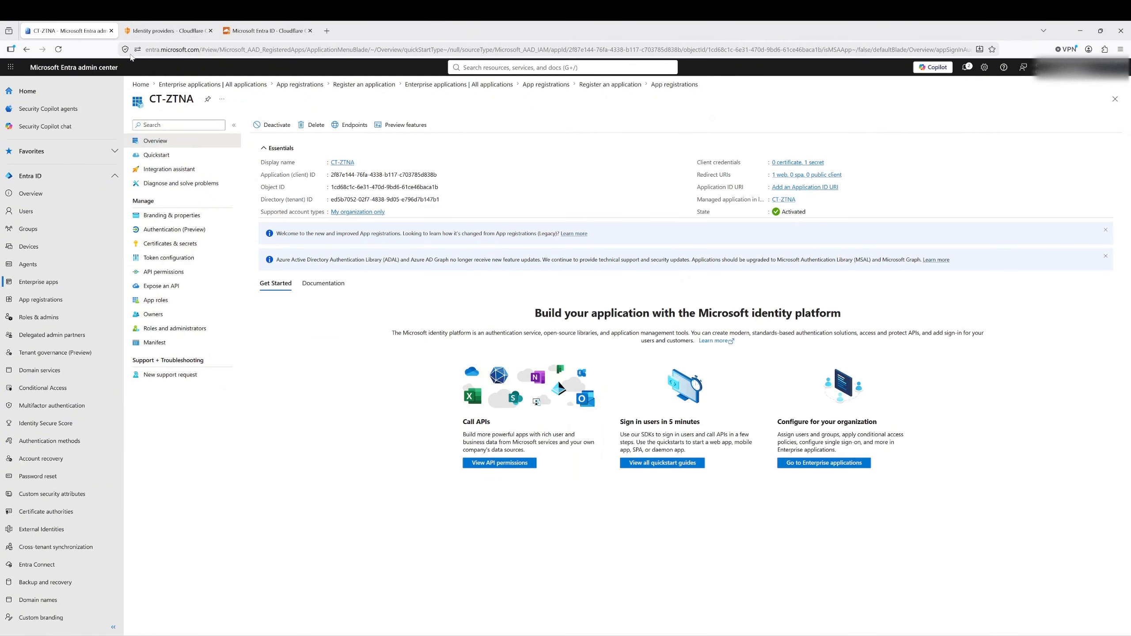
{"action": "left_click", "coordinate": [159, 31]}
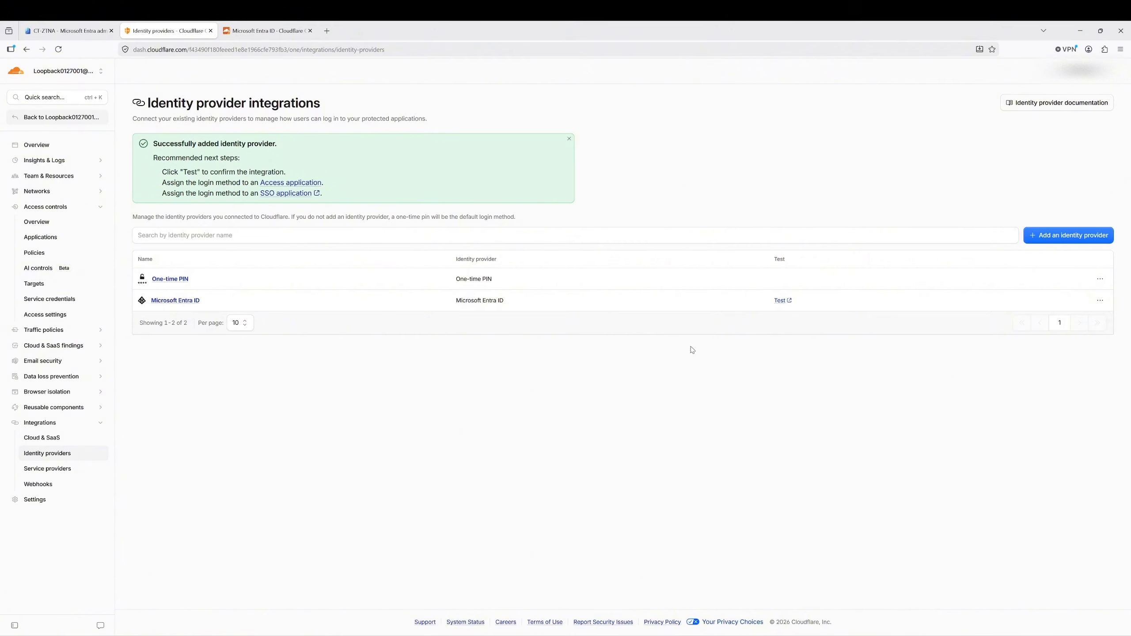
Test the Microsoft Entra ID provider, accepting CT-ZTNA's requested permissions with consent on behalf of the organization
{"action": "left_click", "coordinate": [779, 302]}
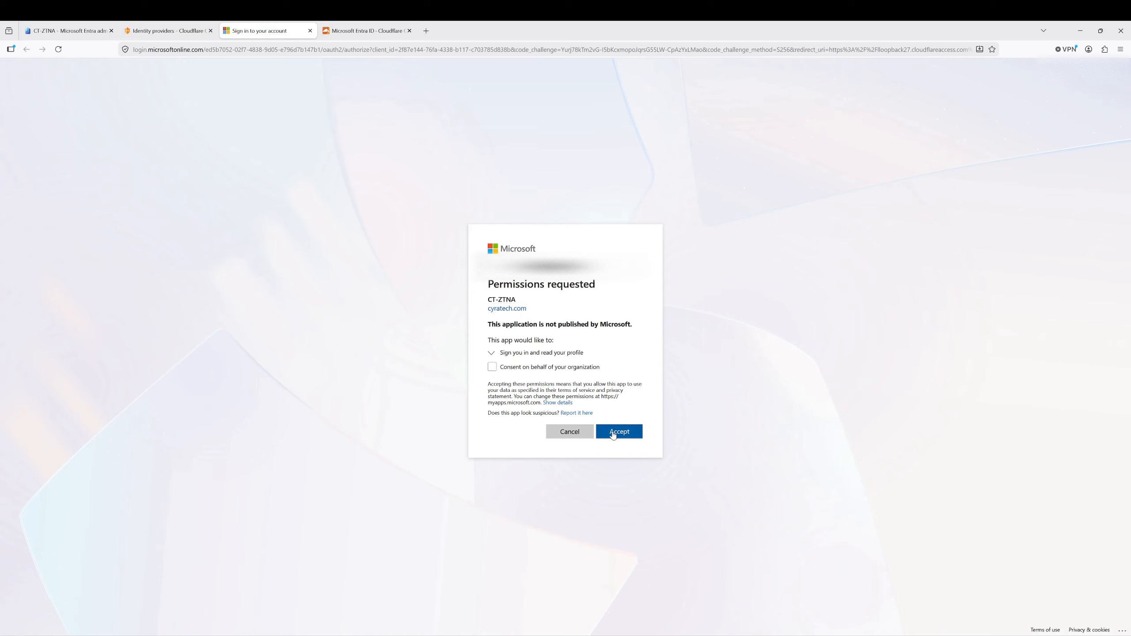
{"action": "left_click", "coordinate": [530, 367]}
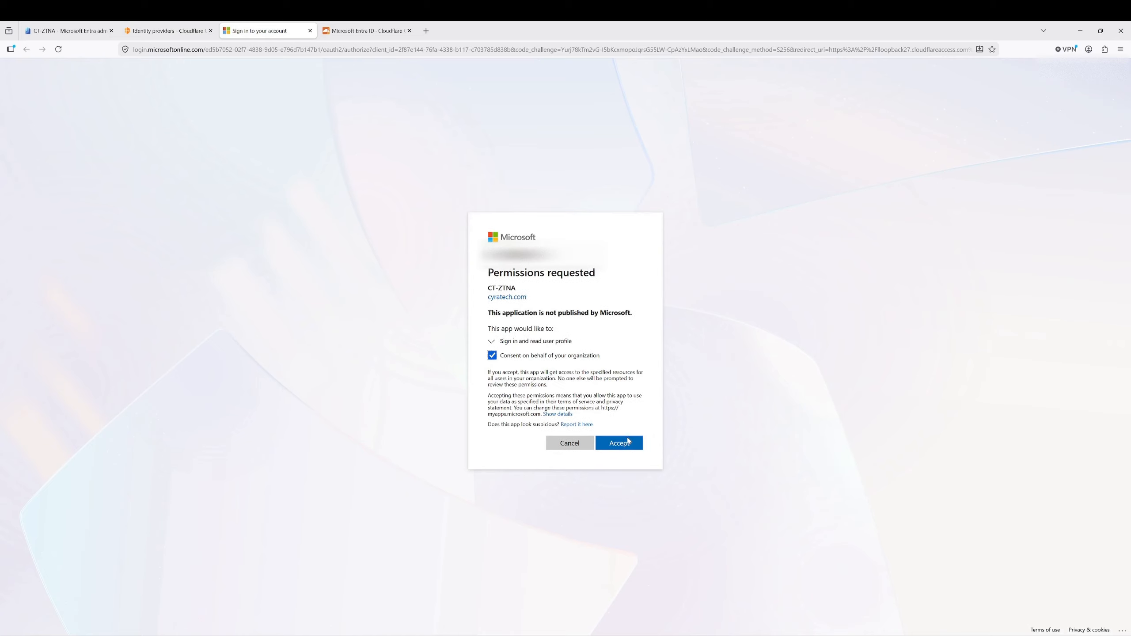
{"action": "left_click", "coordinate": [628, 441]}
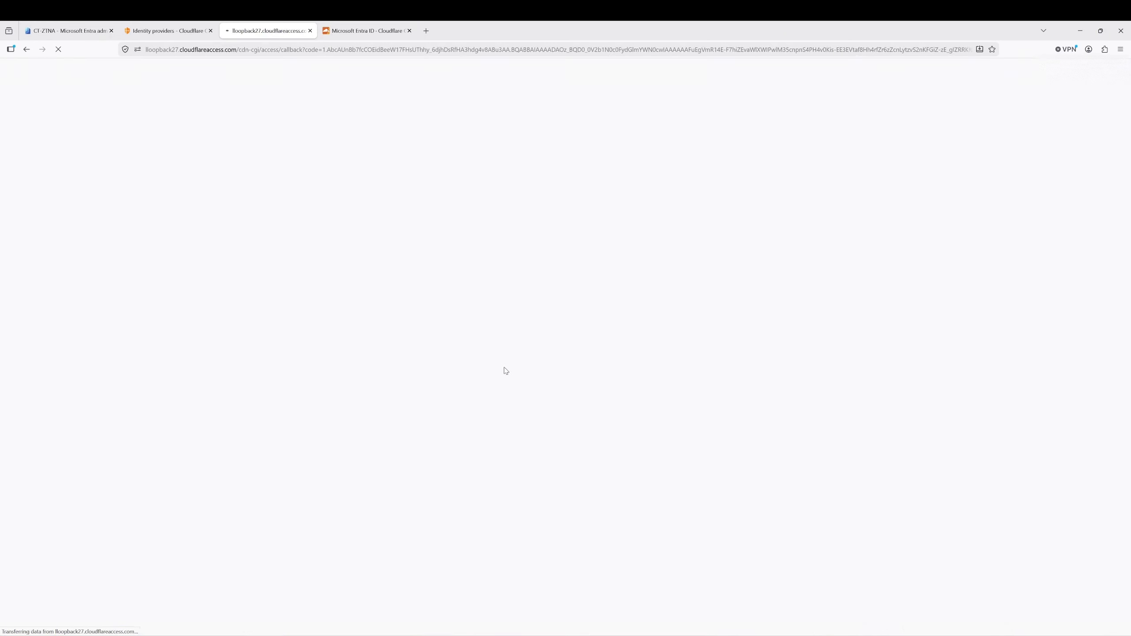
{"action": "left_click_drag", "start_coordinate": [510, 201], "coordinate": [620, 200]}
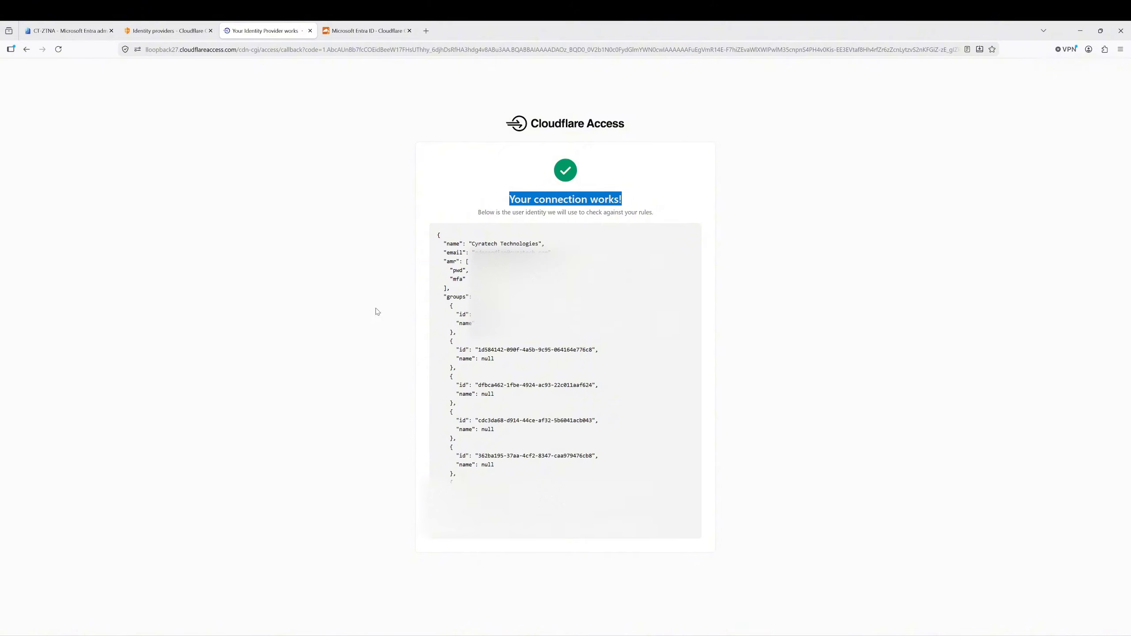
Start a new reusable access policy in Cloudflare and set its include rule selector to Azure Groups, opening the group value choices
{"action": "left_click", "coordinate": [165, 35]}
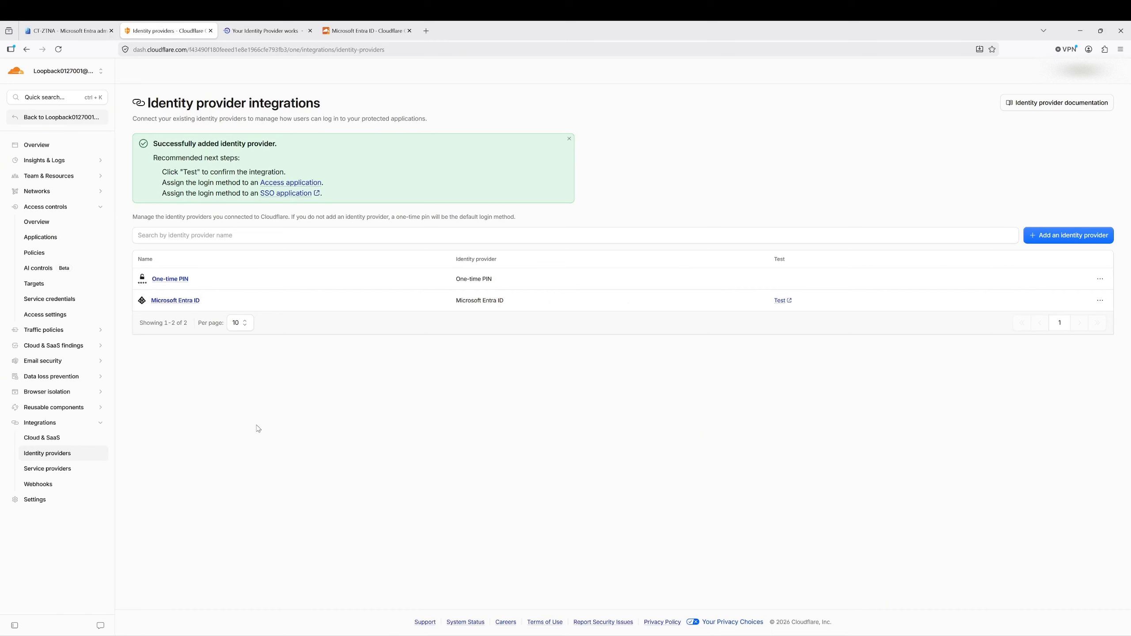
{"action": "left_click", "coordinate": [49, 209]}
{"action": "left_click", "coordinate": [48, 209]}
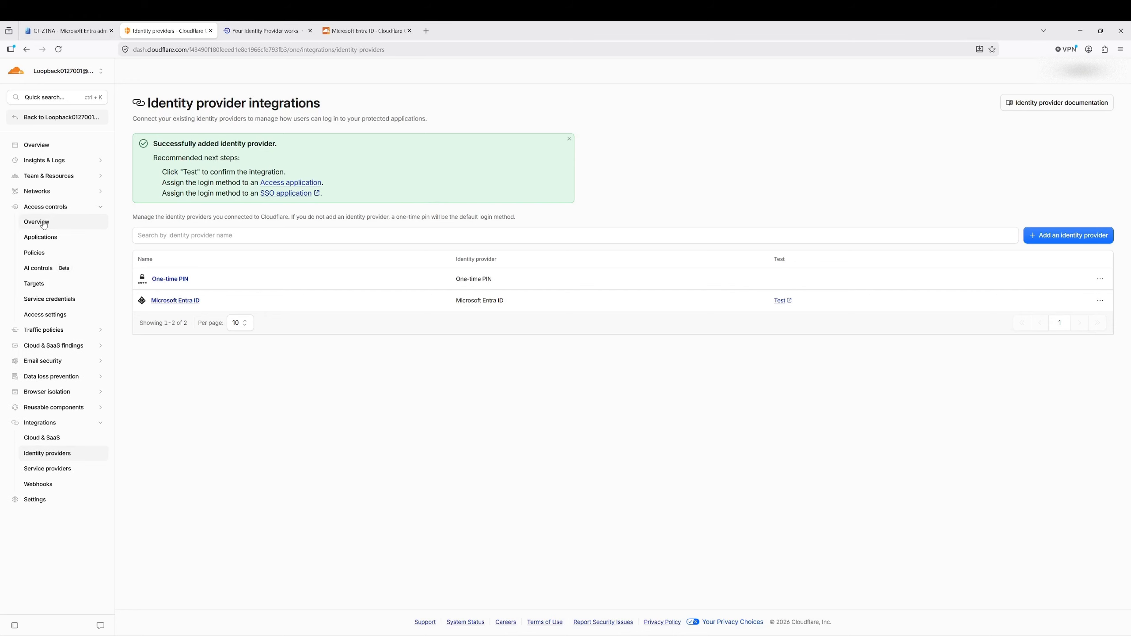
{"action": "left_click", "coordinate": [43, 253]}
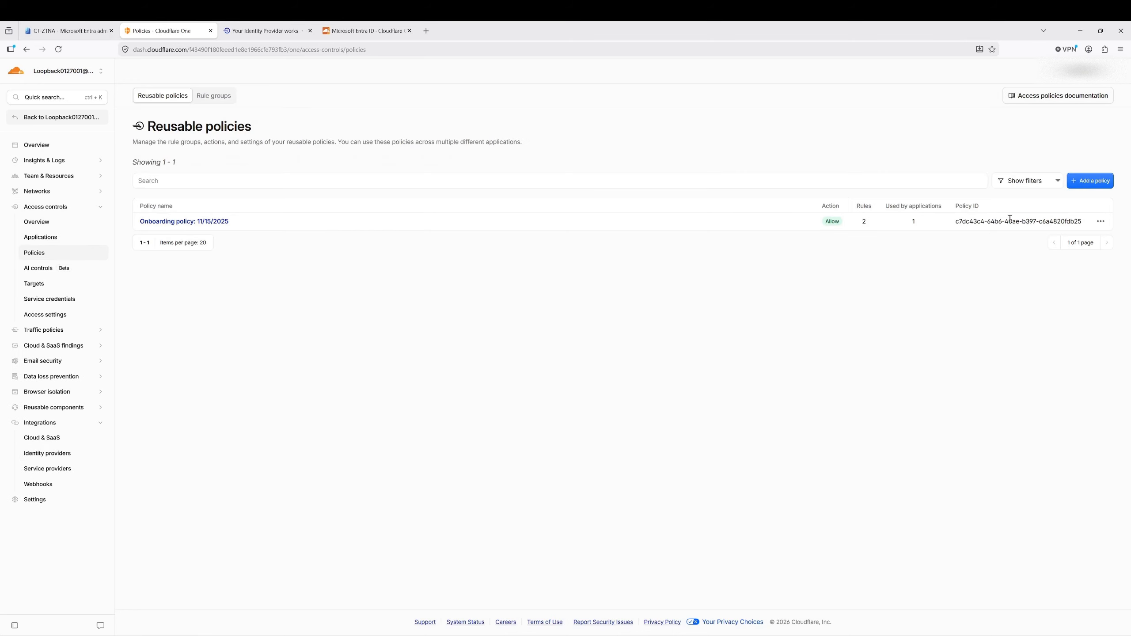
{"action": "left_click", "coordinate": [1091, 187]}
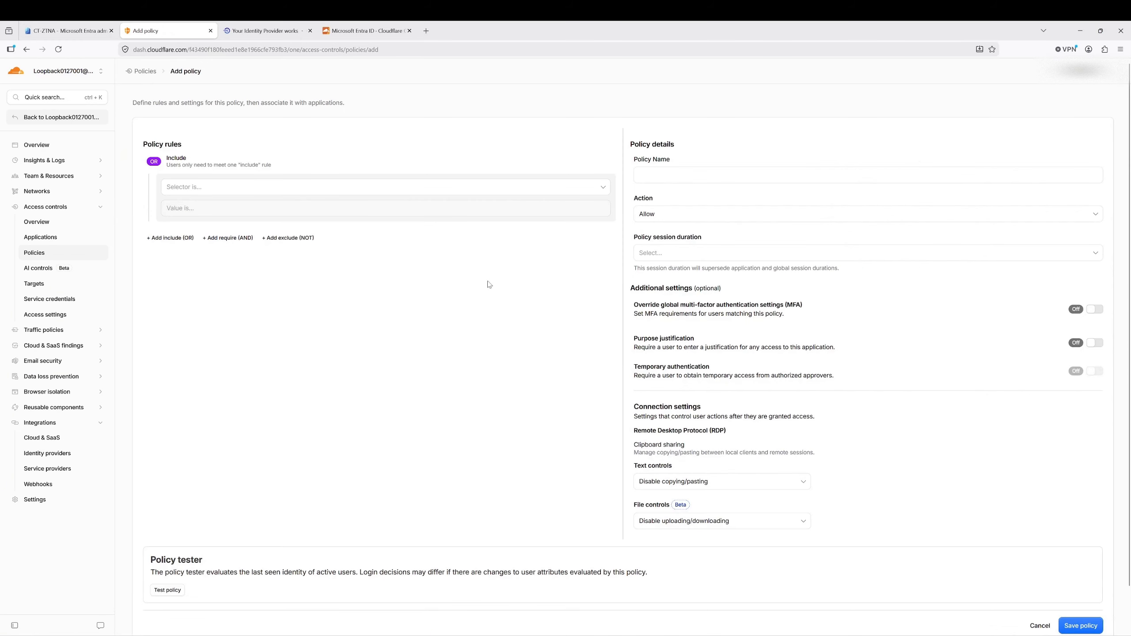
{"action": "left_click", "coordinate": [255, 190]}
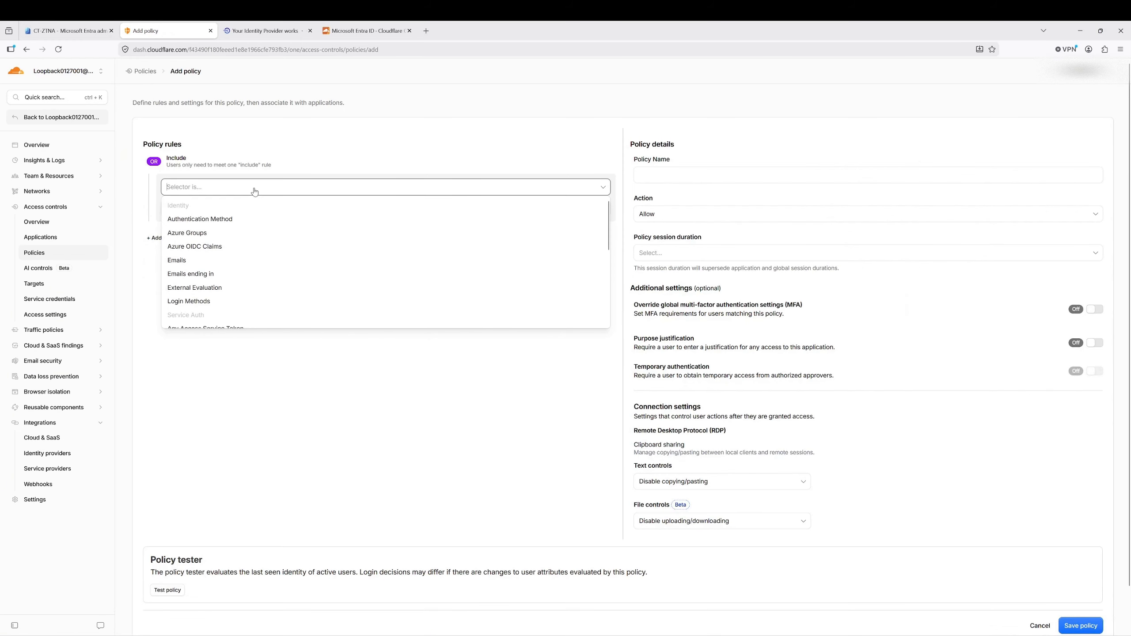
{"action": "left_click", "coordinate": [190, 234]}
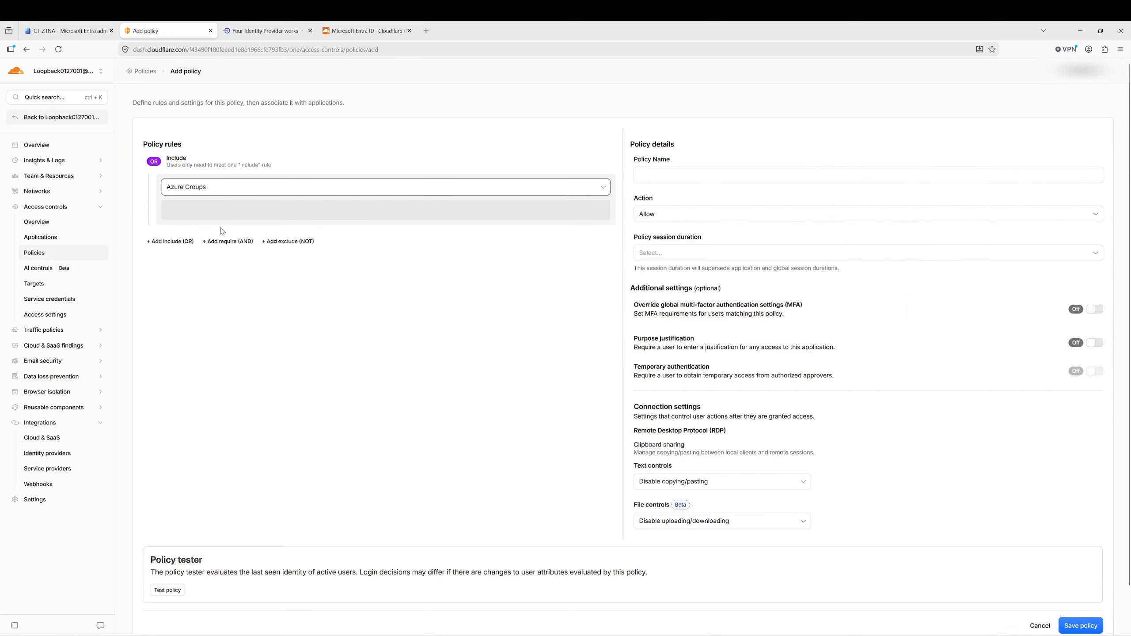
{"action": "left_click", "coordinate": [357, 213]}
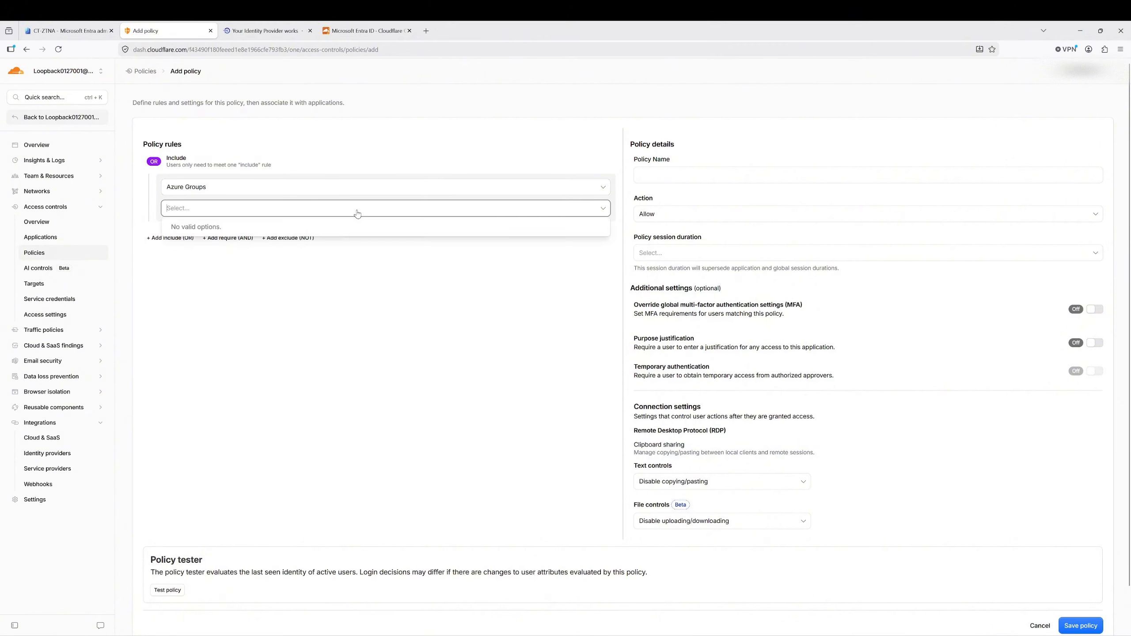
Examine the groups section of the identity provider test result, including the group name entries, and return to the new policy
{"action": "left_click", "coordinate": [274, 28]}
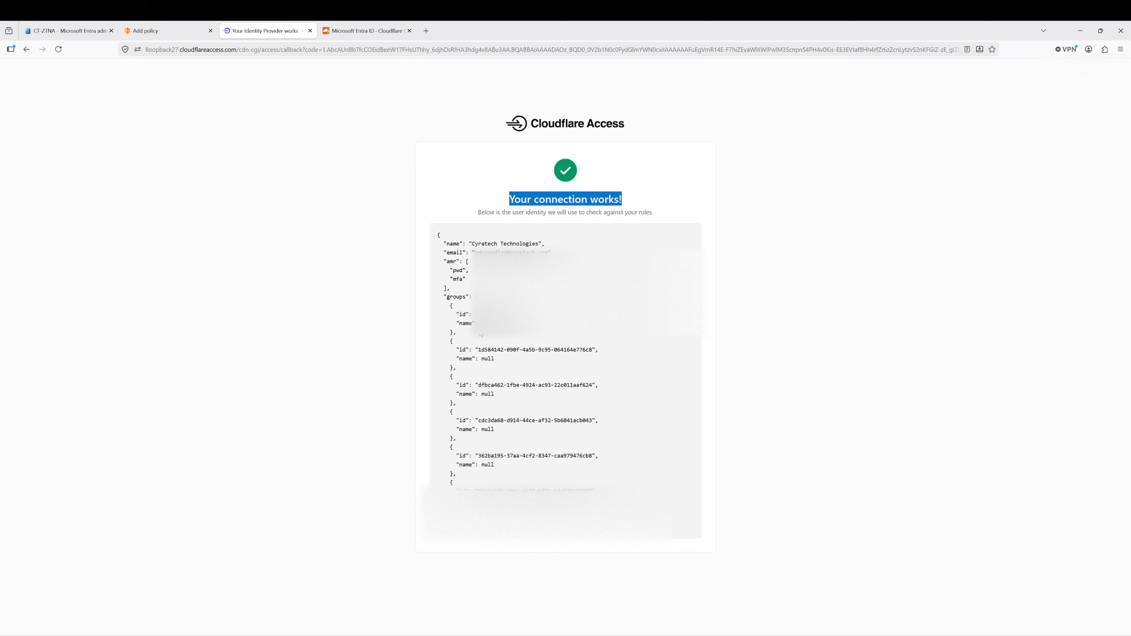
{"action": "left_click_drag", "start_coordinate": [447, 297], "coordinate": [512, 488]}
{"action": "left_click", "coordinate": [523, 363]}
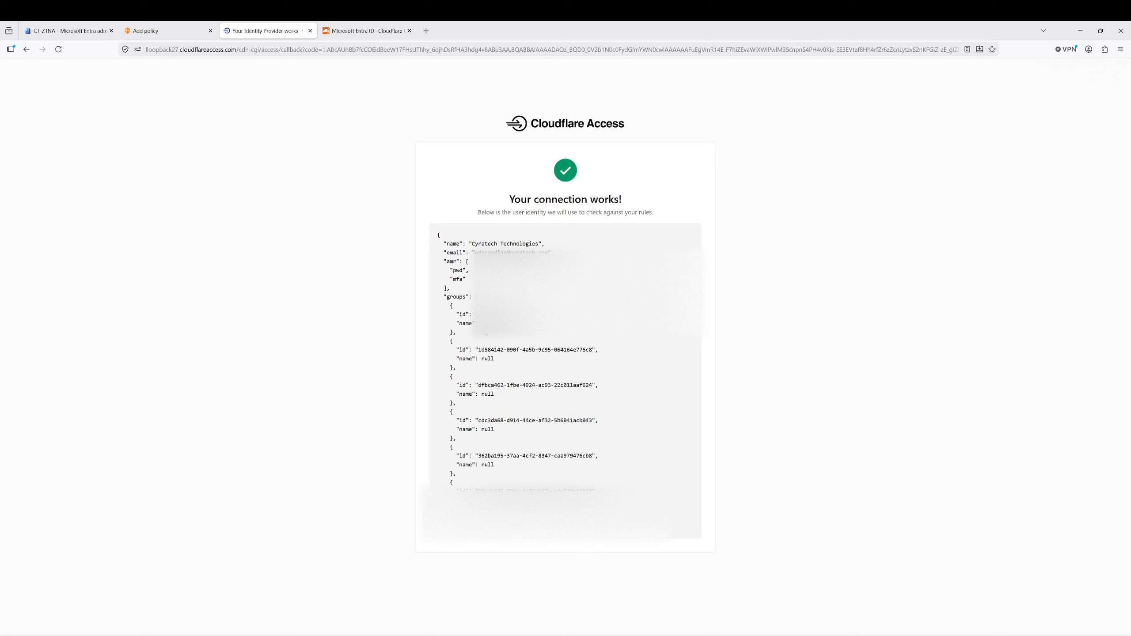
{"action": "triple_click", "coordinate": [490, 323]}
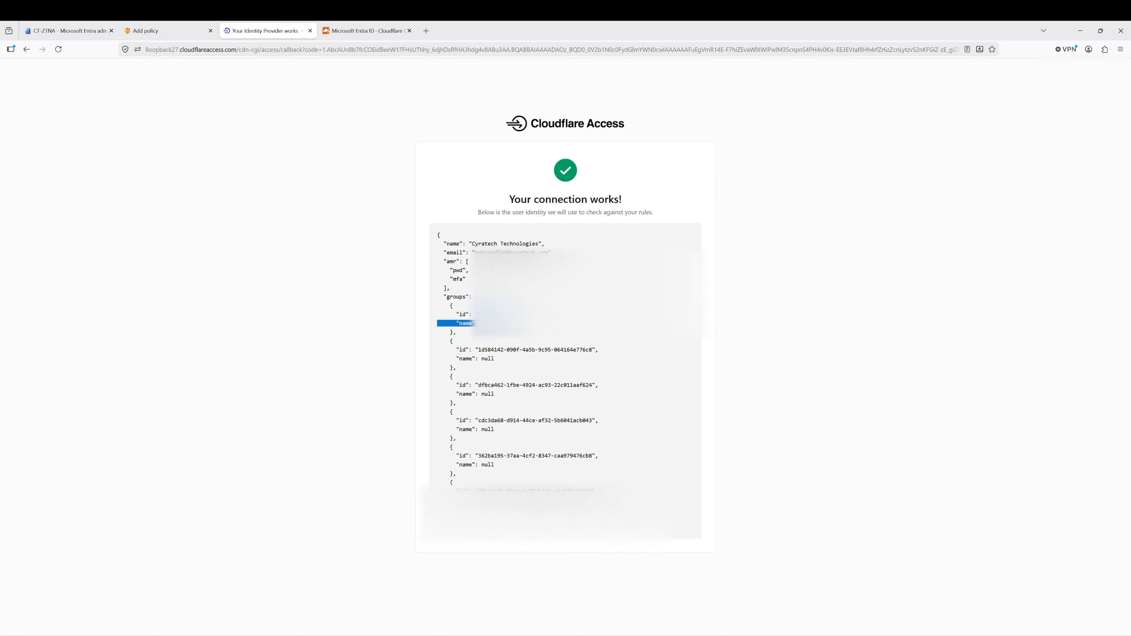
{"action": "left_click", "coordinate": [492, 332]}
{"action": "left_click", "coordinate": [156, 32]}
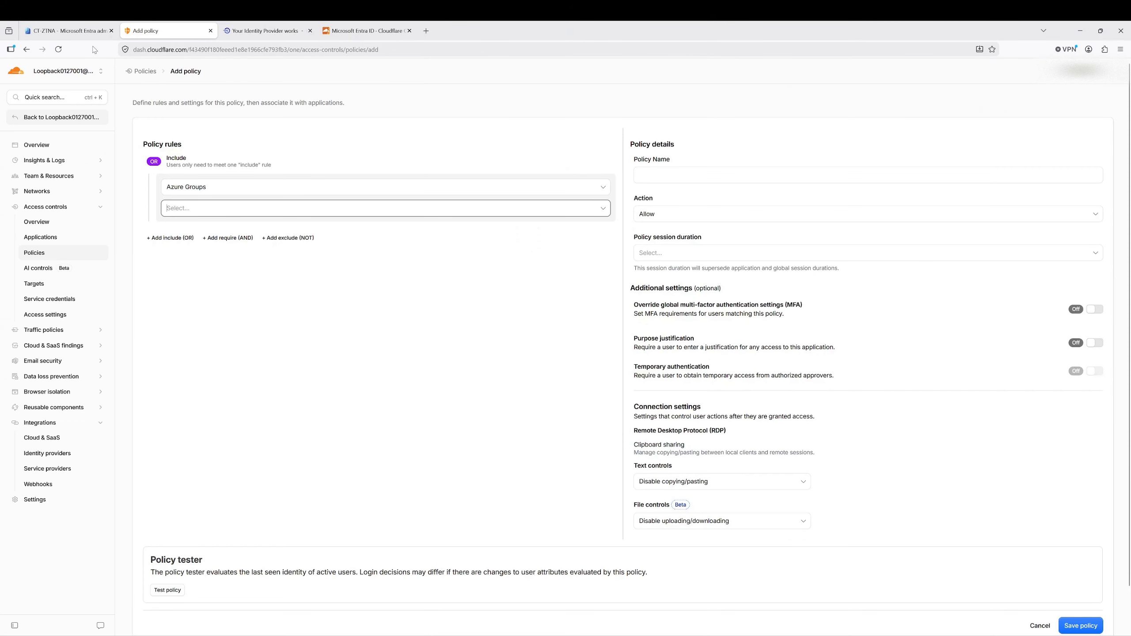
Begin adding Microsoft Graph delegated permissions to the CT-ZTNA app registration in Entra
{"action": "left_click", "coordinate": [67, 31]}
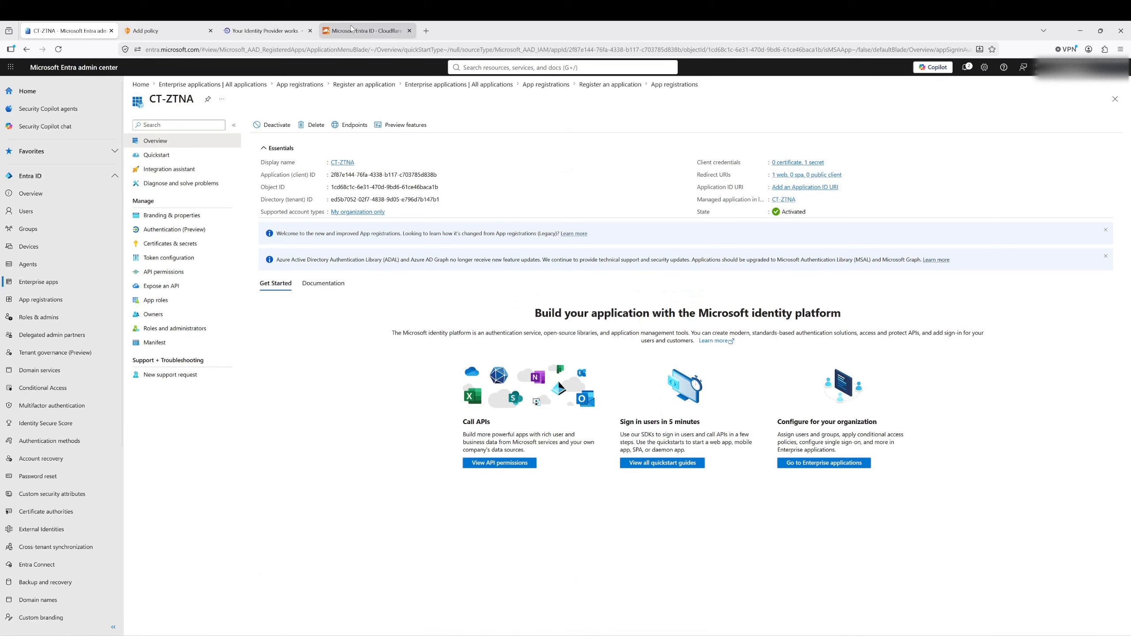
{"action": "left_click", "coordinate": [157, 273]}
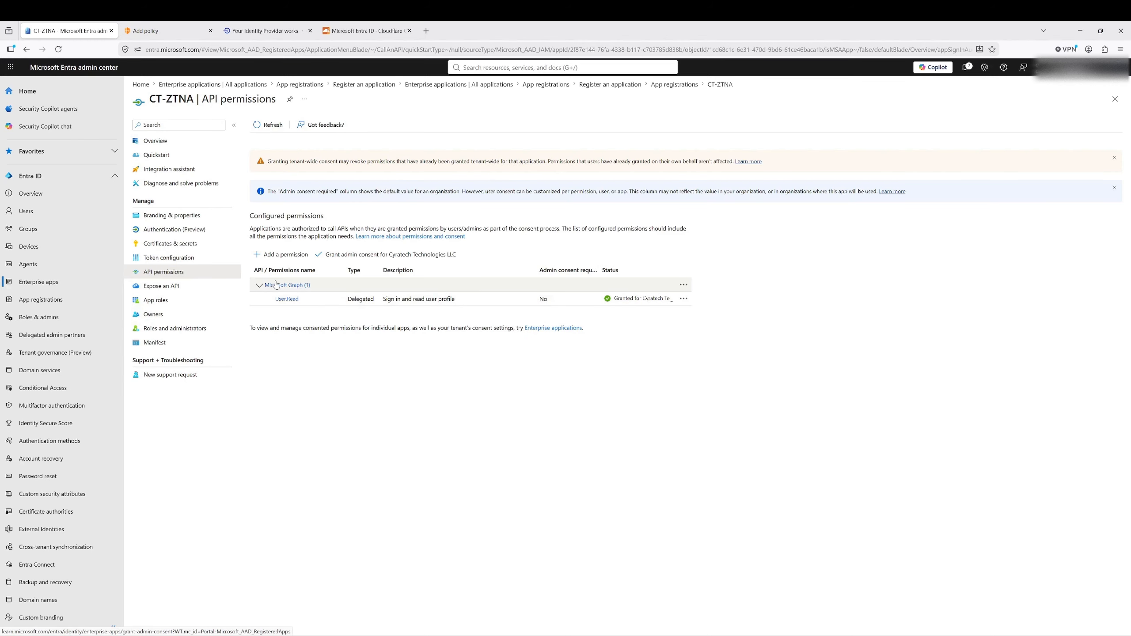
{"action": "left_click", "coordinate": [282, 255]}
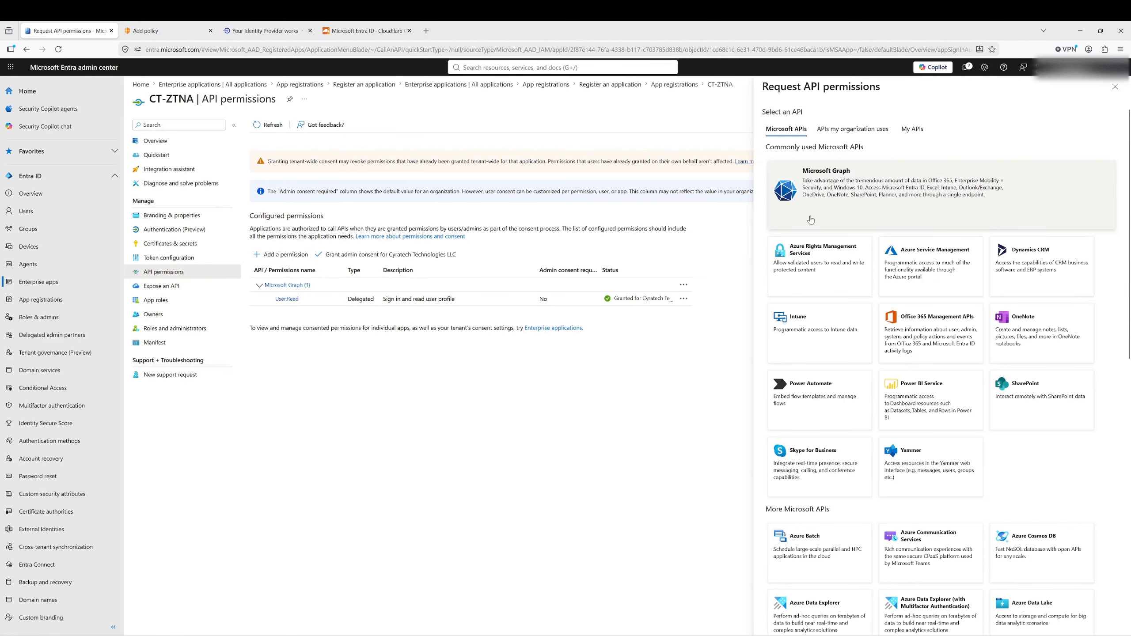
{"action": "left_click", "coordinate": [826, 178]}
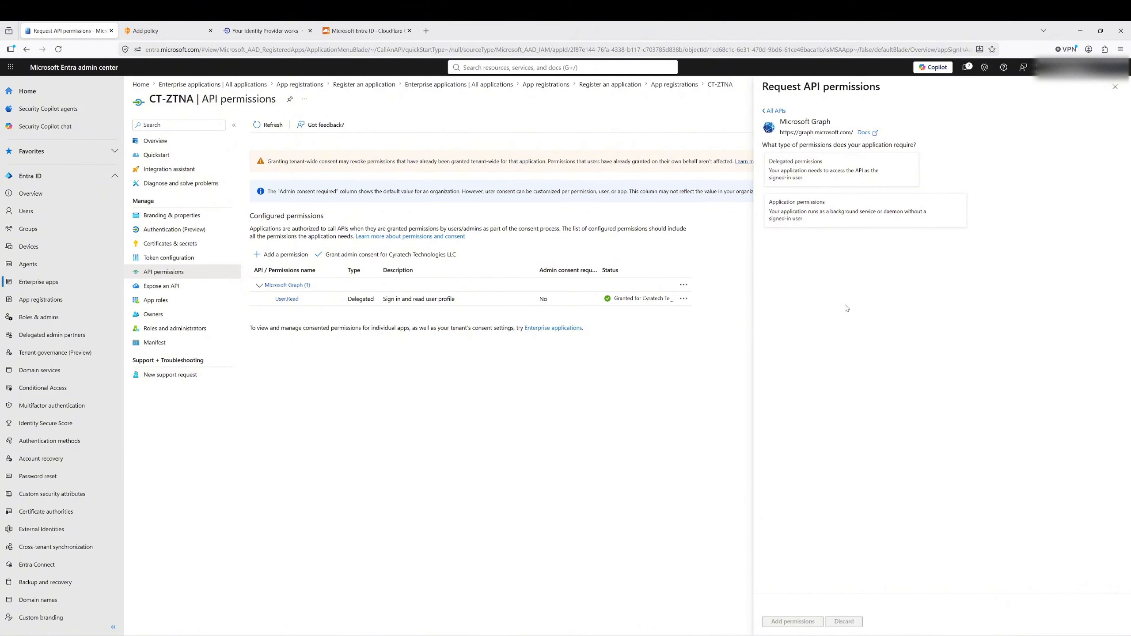
{"action": "left_click", "coordinate": [795, 171]}
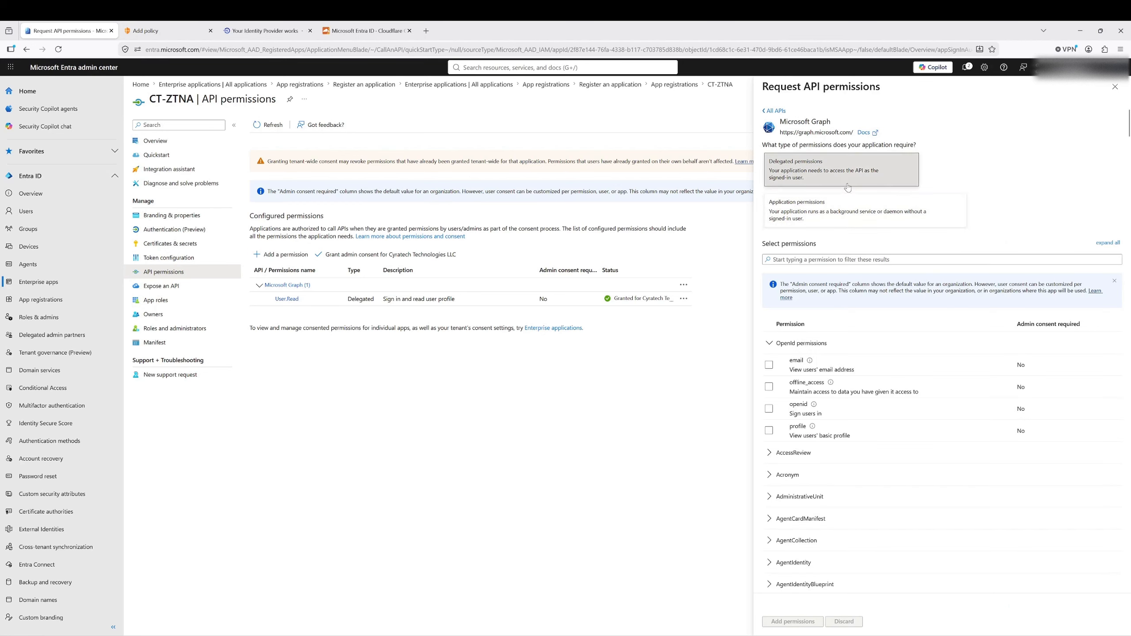
Read which delegated permissions Cloudflare's Entra ID documentation requires under "Configure API permissions in Entra ID"
{"action": "left_click", "coordinate": [367, 31]}
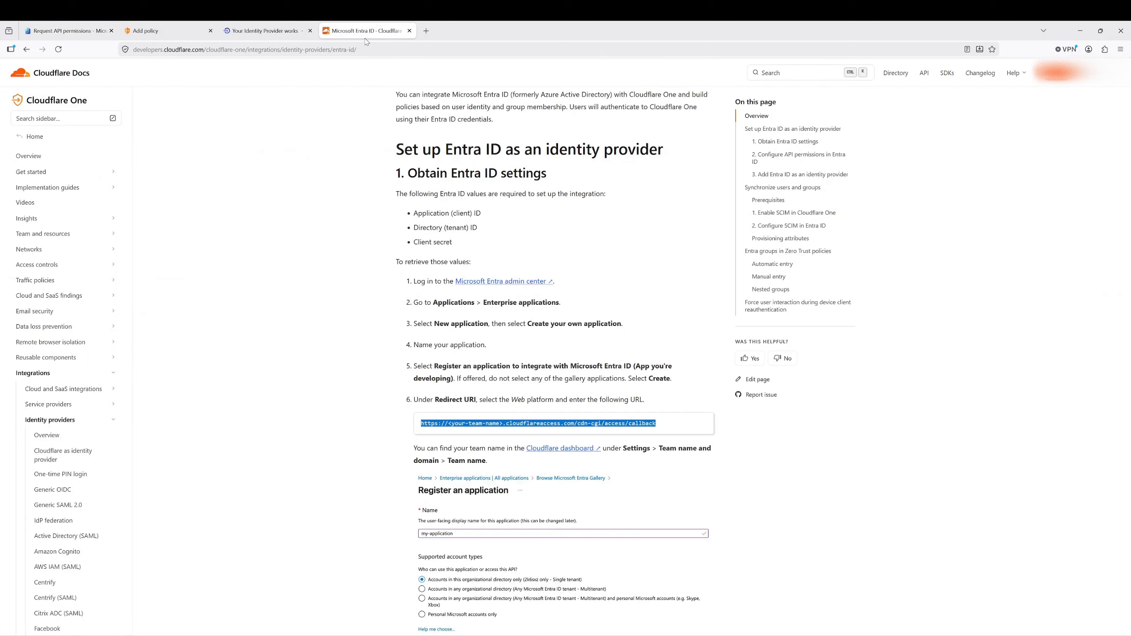
{"action": "scroll", "coordinate": [357, 340], "scroll_direction": "down", "scroll_amount": 1}
{"action": "scroll", "coordinate": [357, 339], "scroll_direction": "down", "scroll_amount": 15}
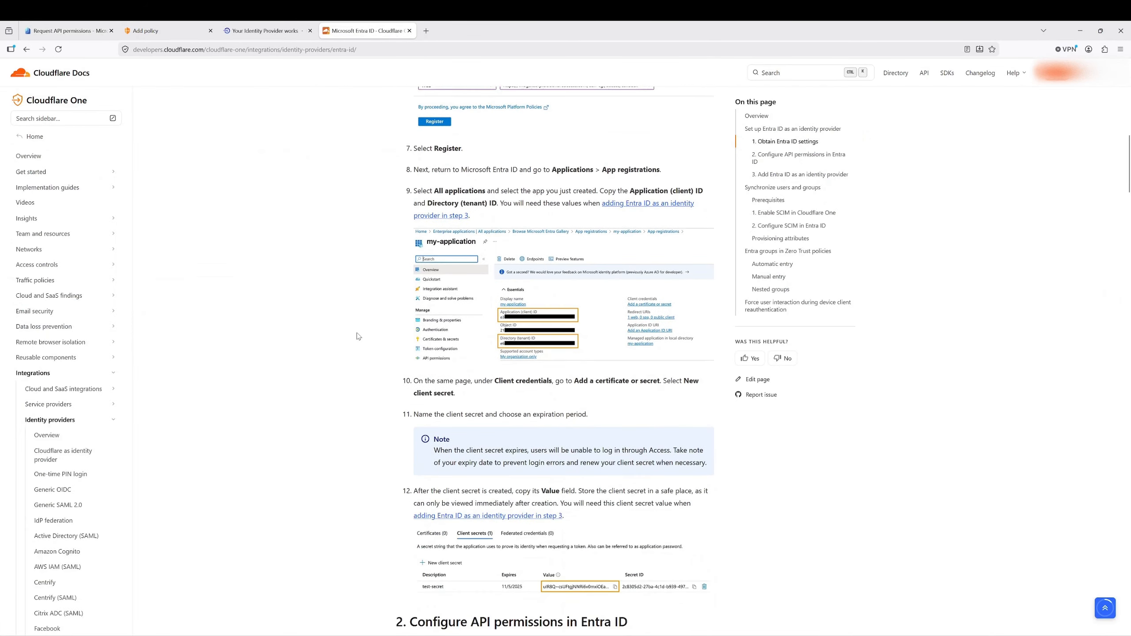
{"action": "scroll", "coordinate": [360, 335], "scroll_direction": "down", "scroll_amount": 5}
{"action": "left_click_drag", "start_coordinate": [500, 354], "coordinate": [430, 267]}
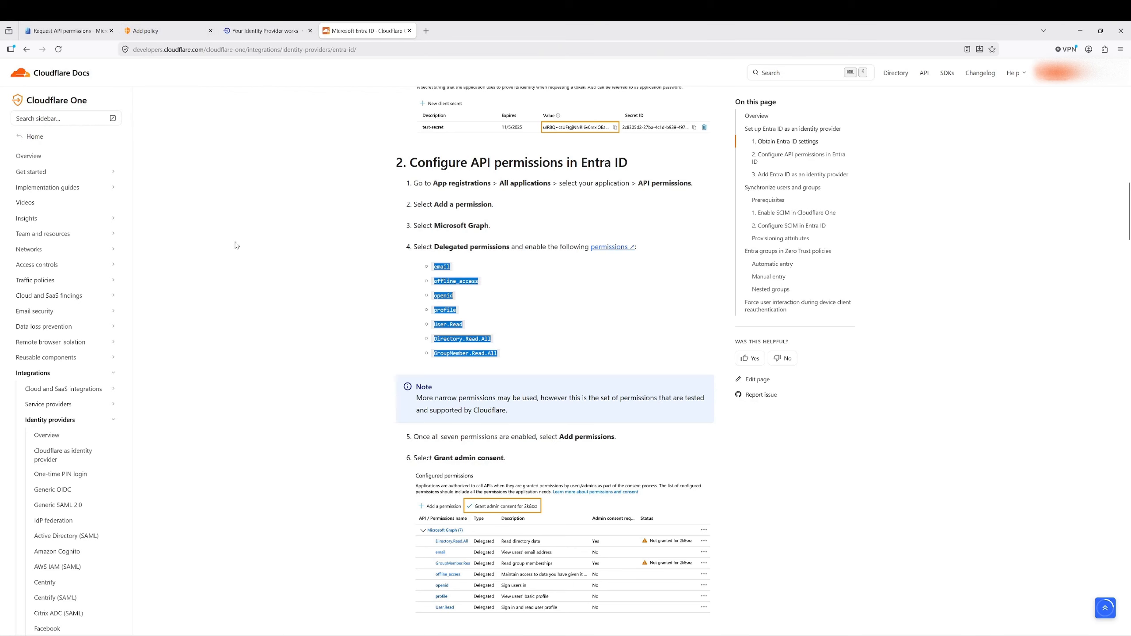
{"action": "left_click", "coordinate": [175, 31]}
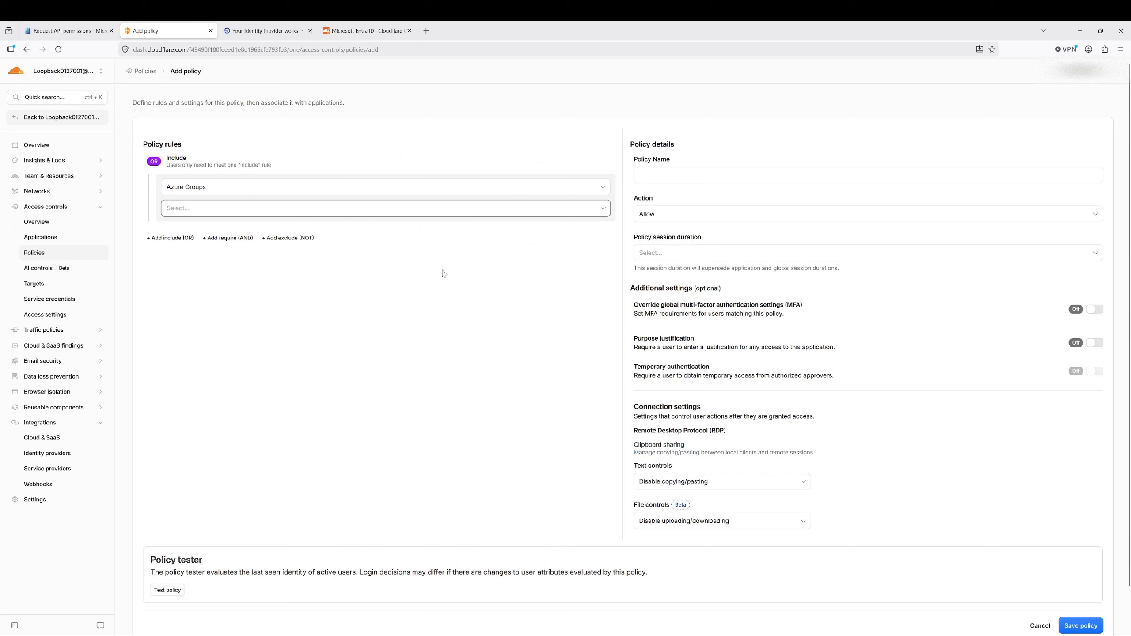
Select the OpenId permissions email, offline_access, openid and profile in the CT-ZTNA permission request
{"action": "left_click", "coordinate": [67, 31]}
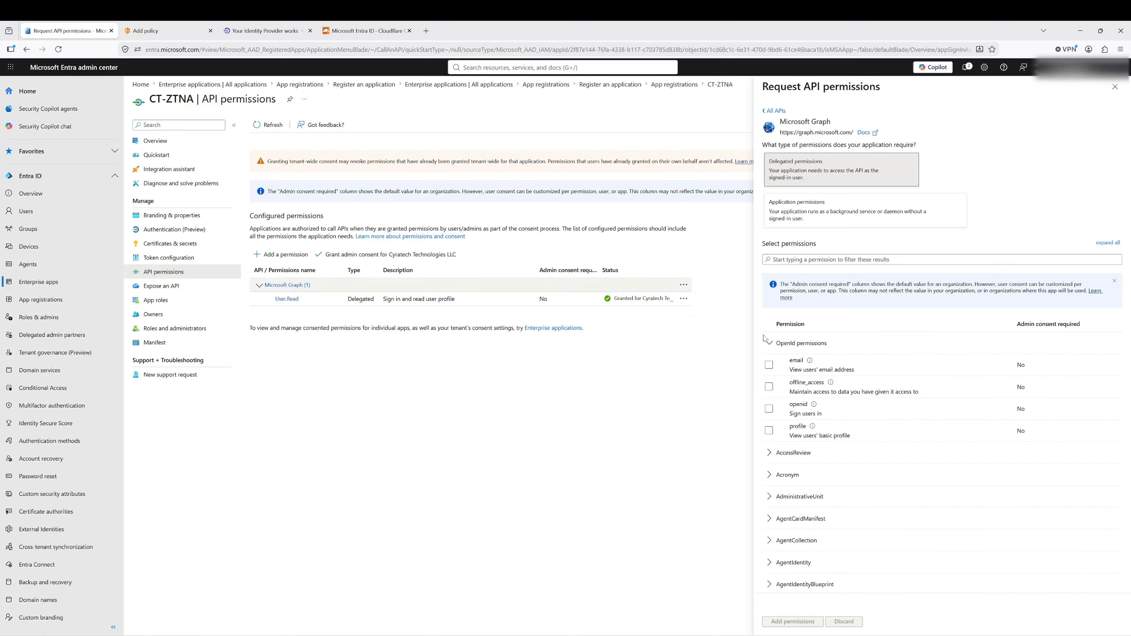
{"action": "left_click", "coordinate": [769, 364]}
{"action": "left_click", "coordinate": [769, 386]}
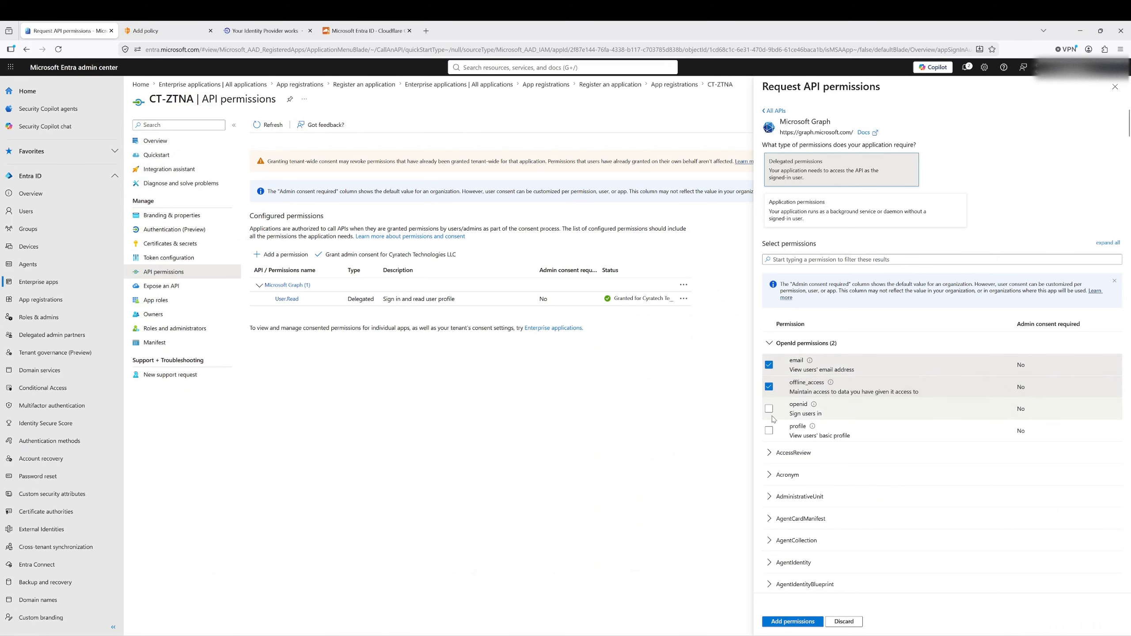
{"action": "left_click", "coordinate": [769, 409]}
{"action": "left_click", "coordinate": [769, 430]}
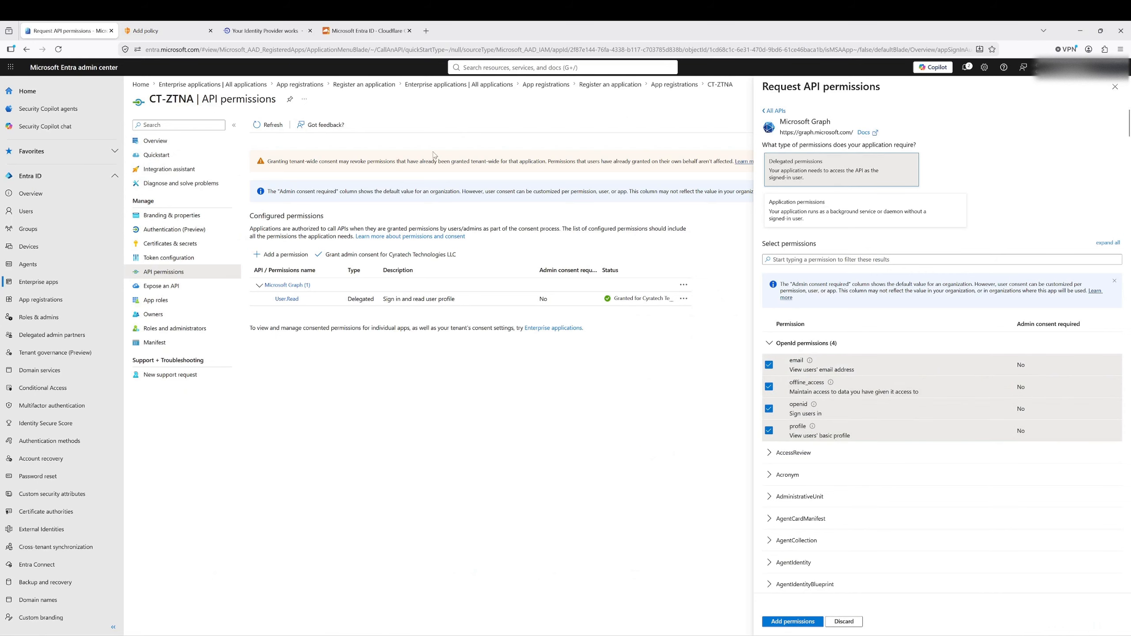
Compare the chosen OpenId permissions with the Cloudflare documentation's list and return to the Entra permission request
{"action": "left_click", "coordinate": [385, 32]}
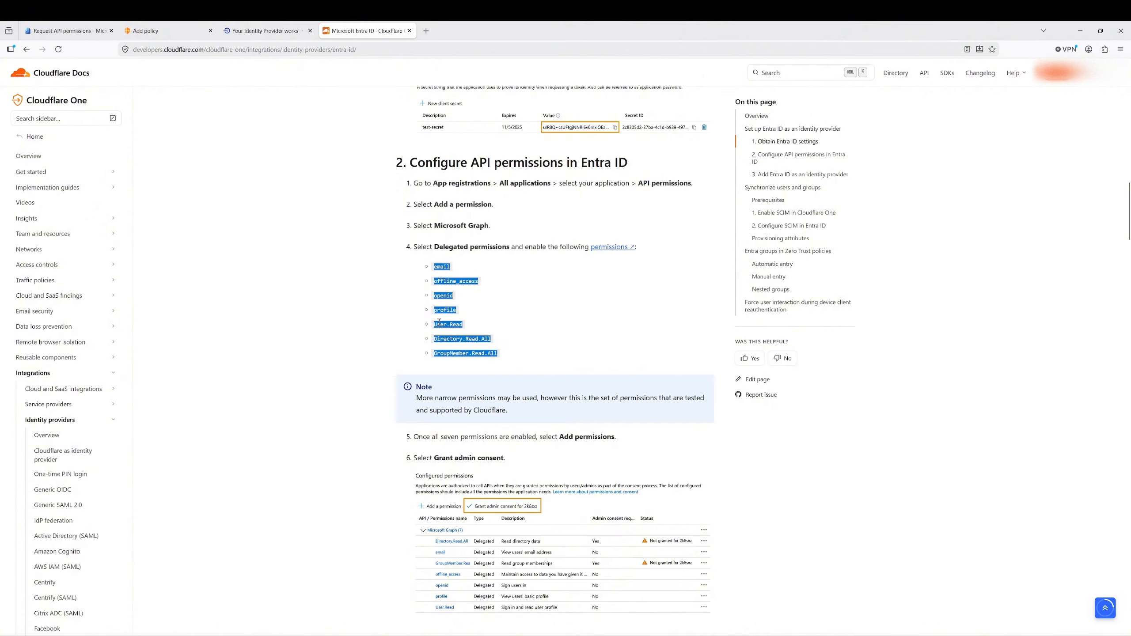
{"action": "left_click_drag", "start_coordinate": [460, 313], "coordinate": [433, 267]}
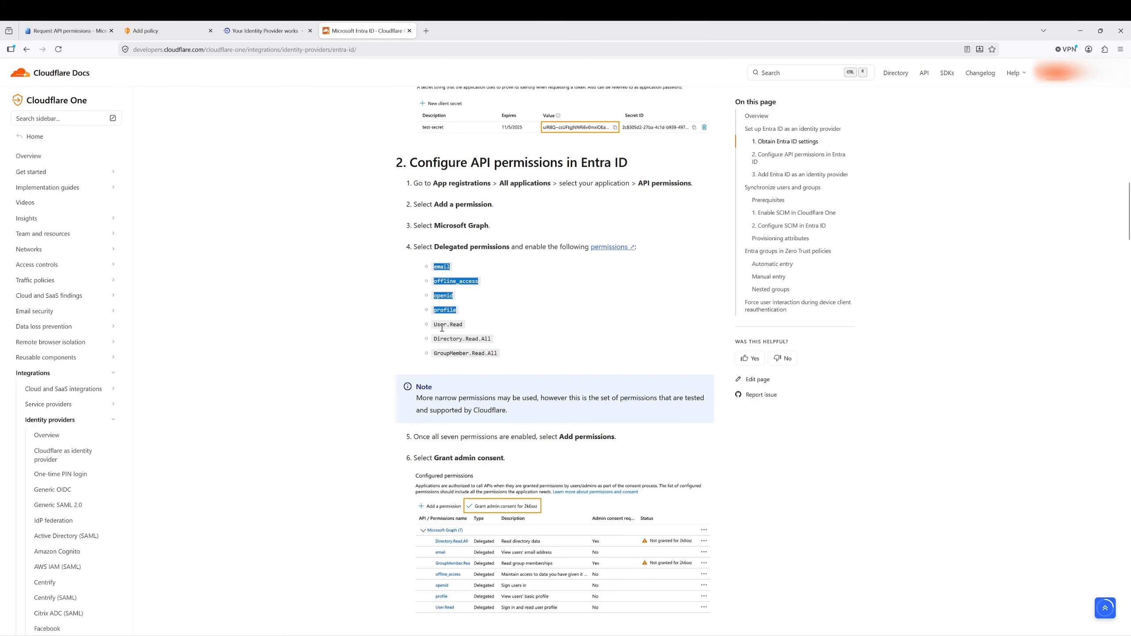
{"action": "left_click", "coordinate": [168, 29]}
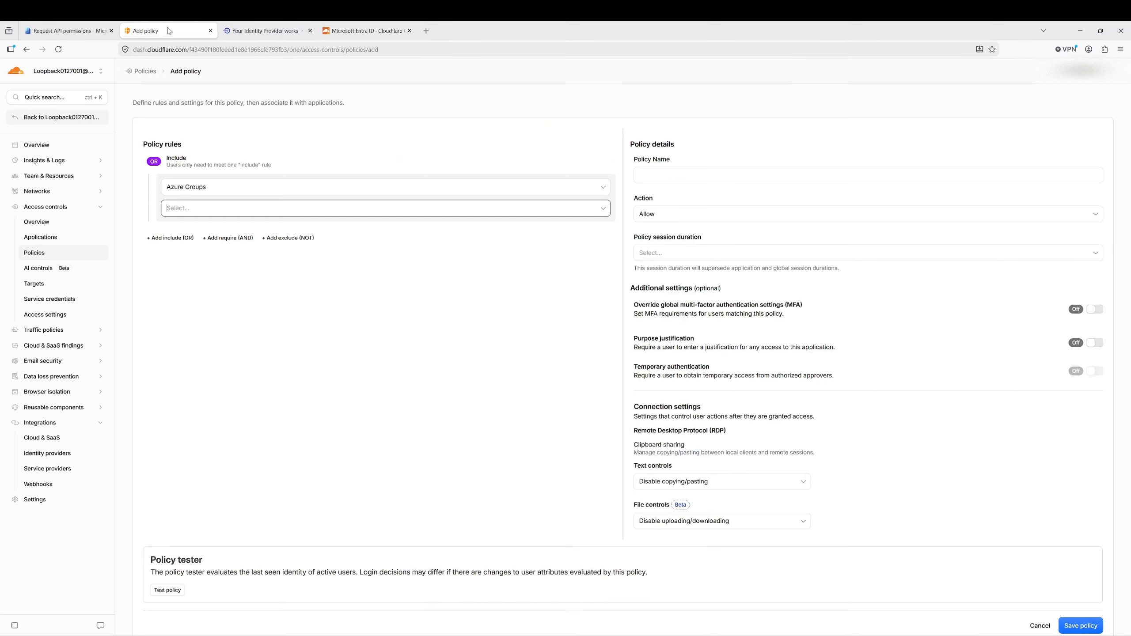
{"action": "left_click", "coordinate": [67, 30]}
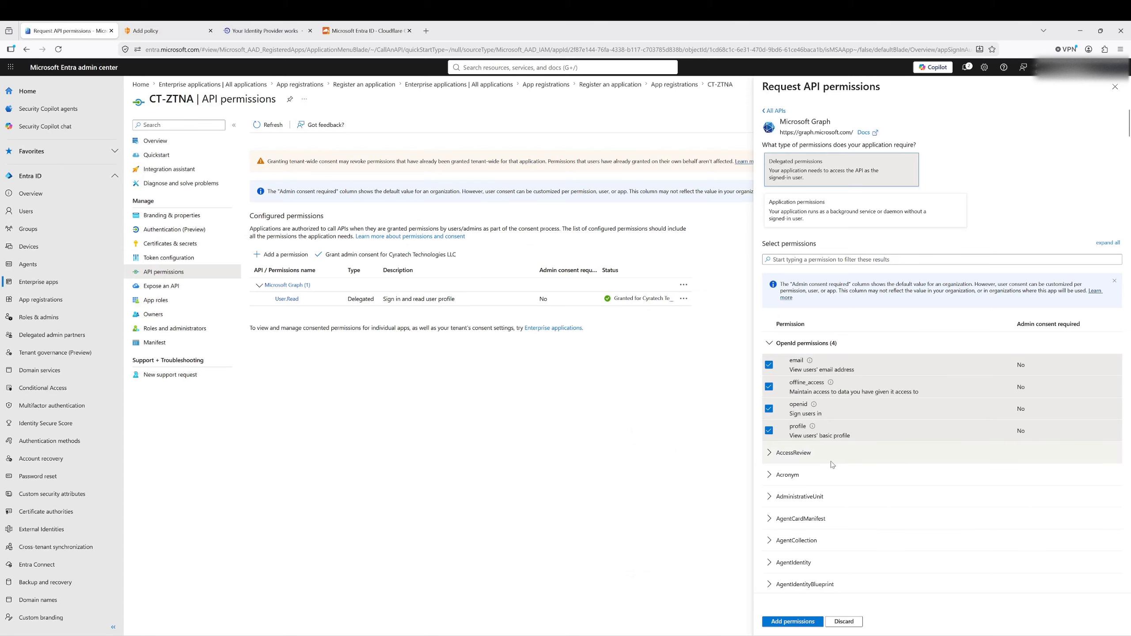
Look through the Microsoft Graph delegated permission groups for the remaining user, directory and group member permissions
{"action": "scroll", "coordinate": [836, 464], "scroll_direction": "down", "scroll_amount": 2}
{"action": "scroll", "coordinate": [836, 464], "scroll_direction": "down", "scroll_amount": 10}
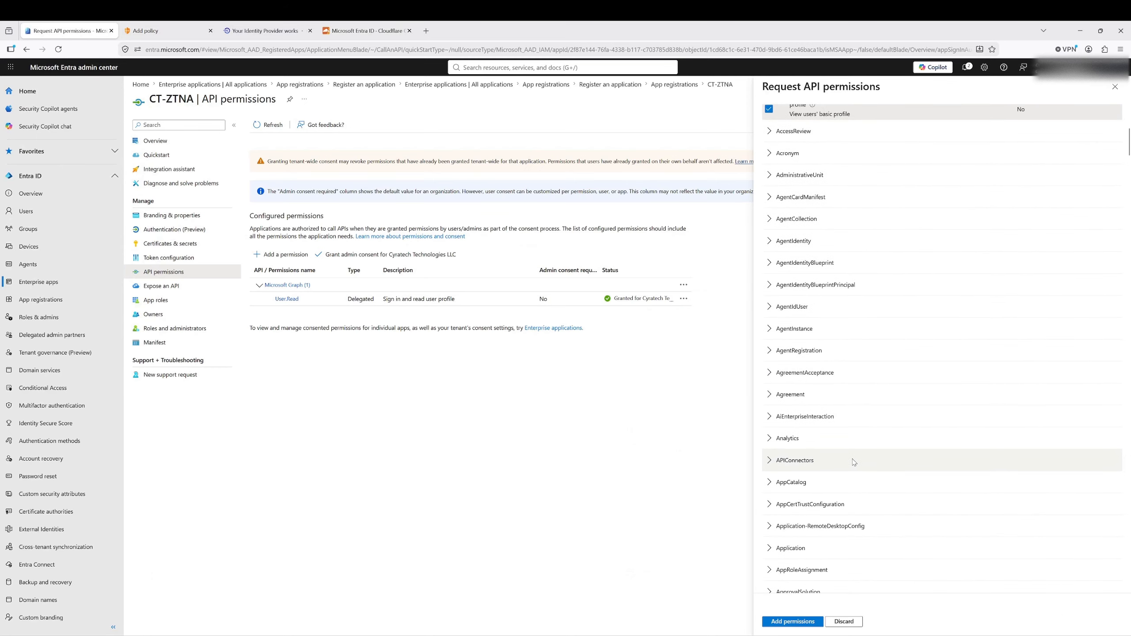
{"action": "scroll", "coordinate": [854, 463], "scroll_direction": "down", "scroll_amount": 12}
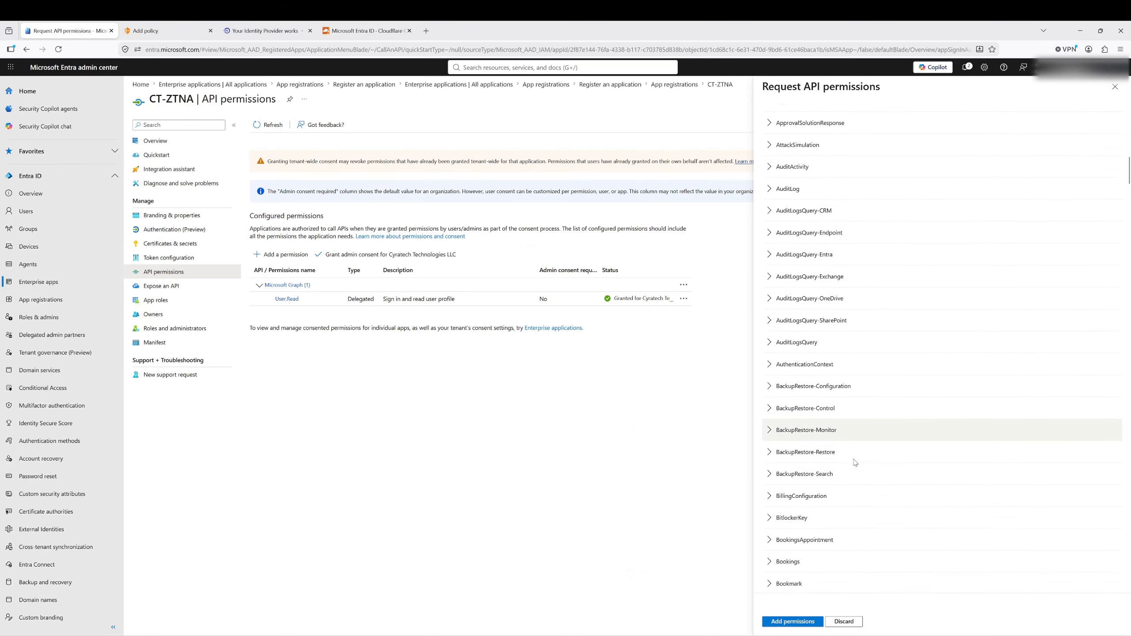
{"action": "scroll", "coordinate": [854, 462], "scroll_direction": "down", "scroll_amount": 20}
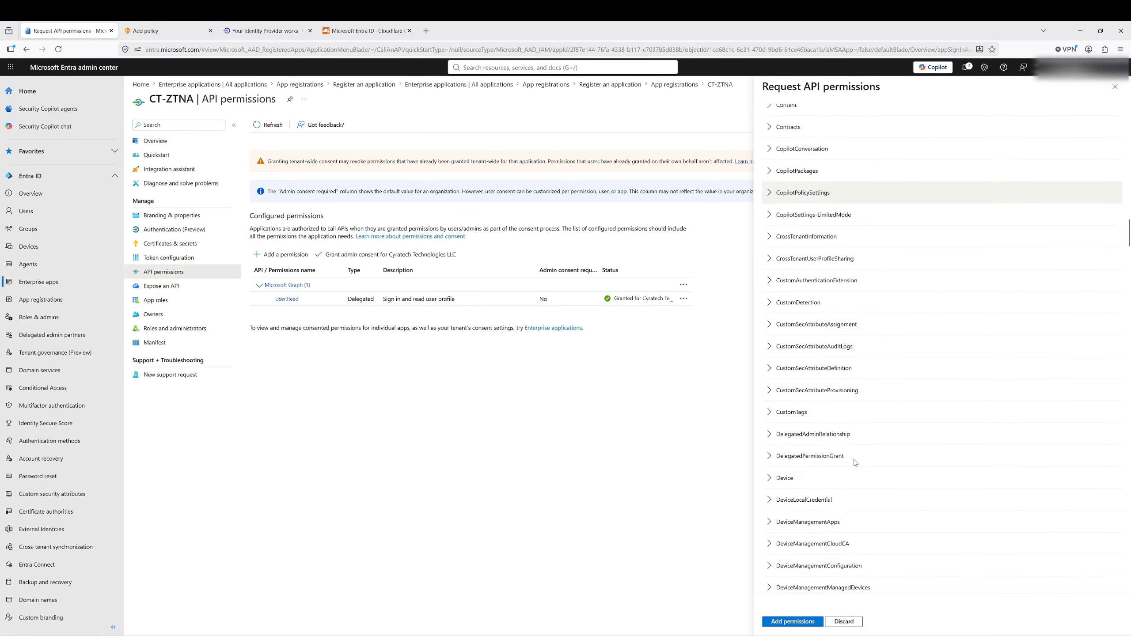
{"action": "scroll", "coordinate": [855, 463], "scroll_direction": "down", "scroll_amount": 15}
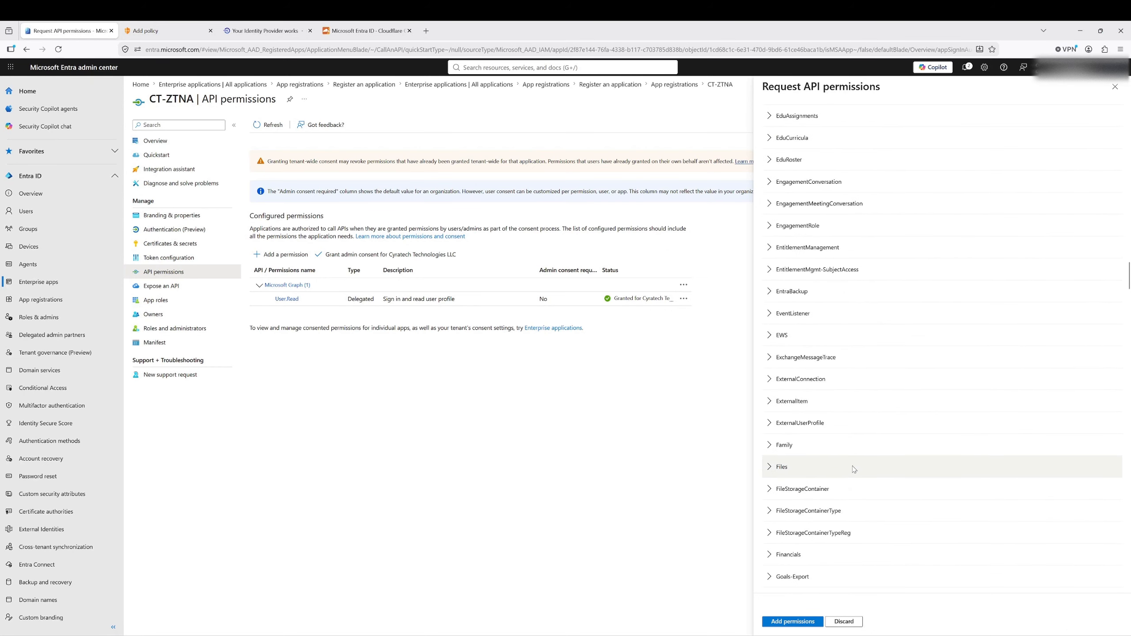
{"action": "scroll", "coordinate": [852, 475], "scroll_direction": "down", "scroll_amount": 5}
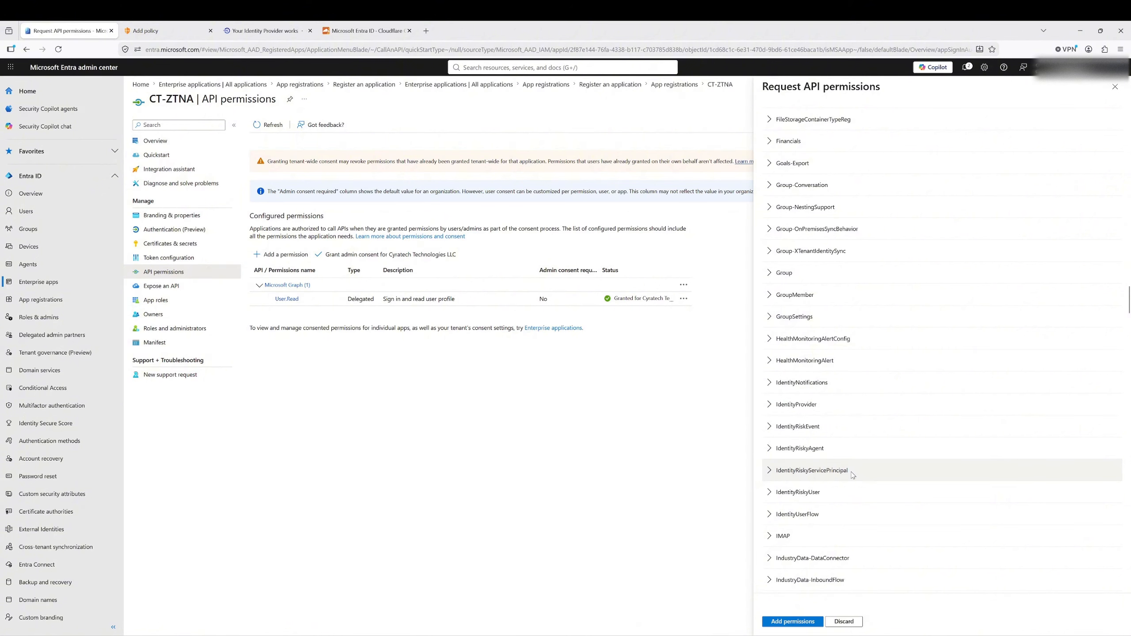
{"action": "scroll", "coordinate": [807, 394], "scroll_direction": "down", "scroll_amount": 4}
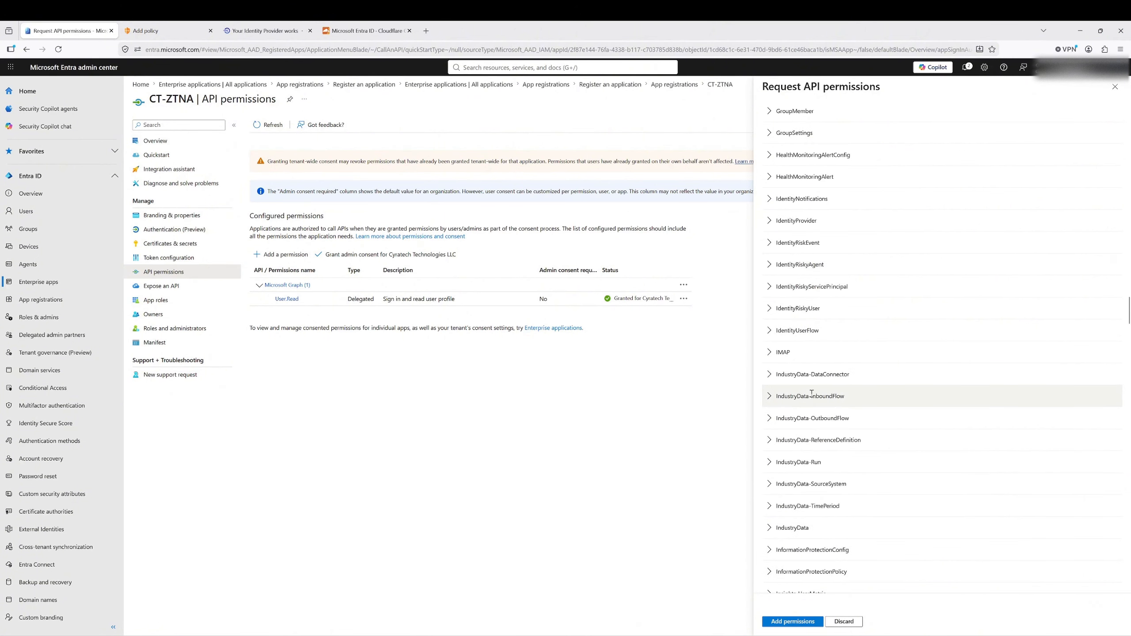
{"action": "scroll", "coordinate": [811, 393], "scroll_direction": "down", "scroll_amount": 15}
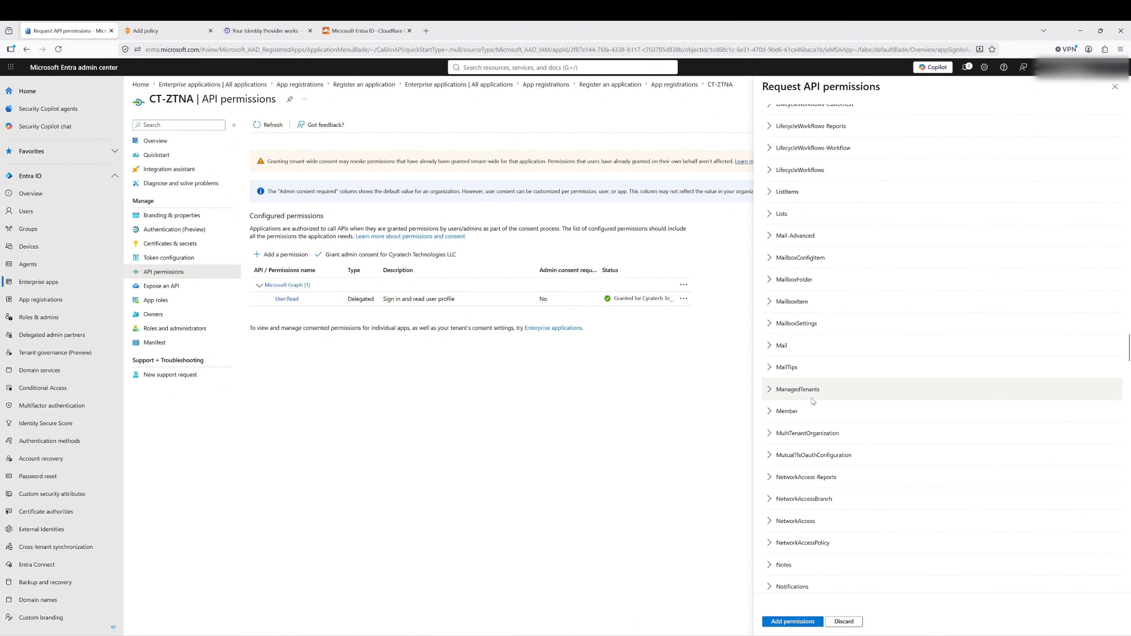
{"action": "scroll", "coordinate": [811, 400], "scroll_direction": "down", "scroll_amount": 20}
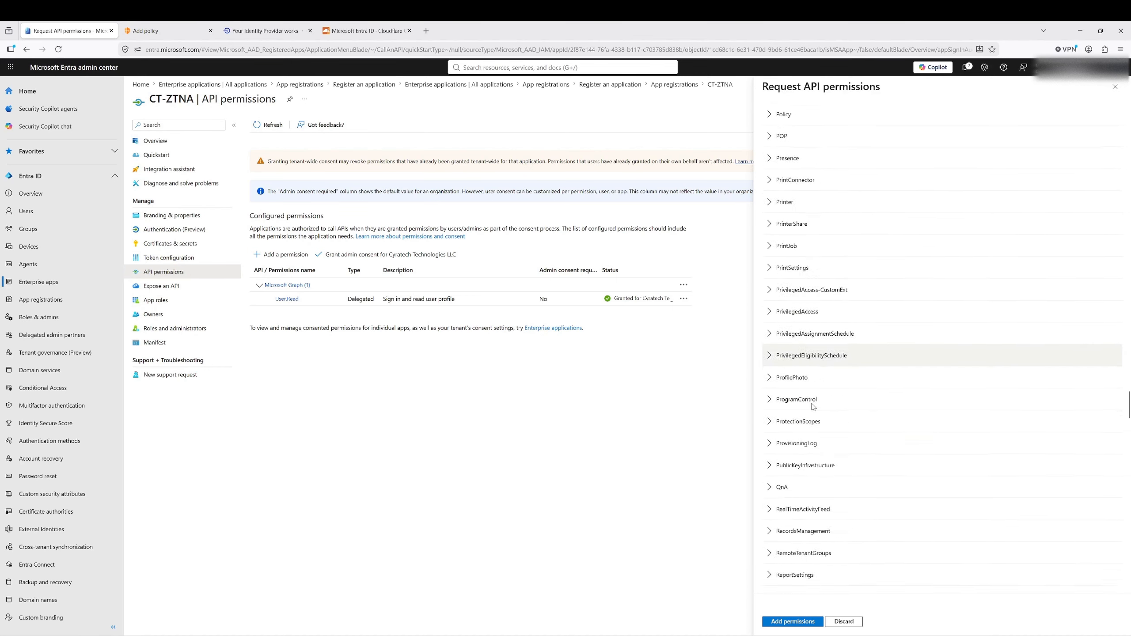
{"action": "scroll", "coordinate": [812, 408], "scroll_direction": "down", "scroll_amount": 12}
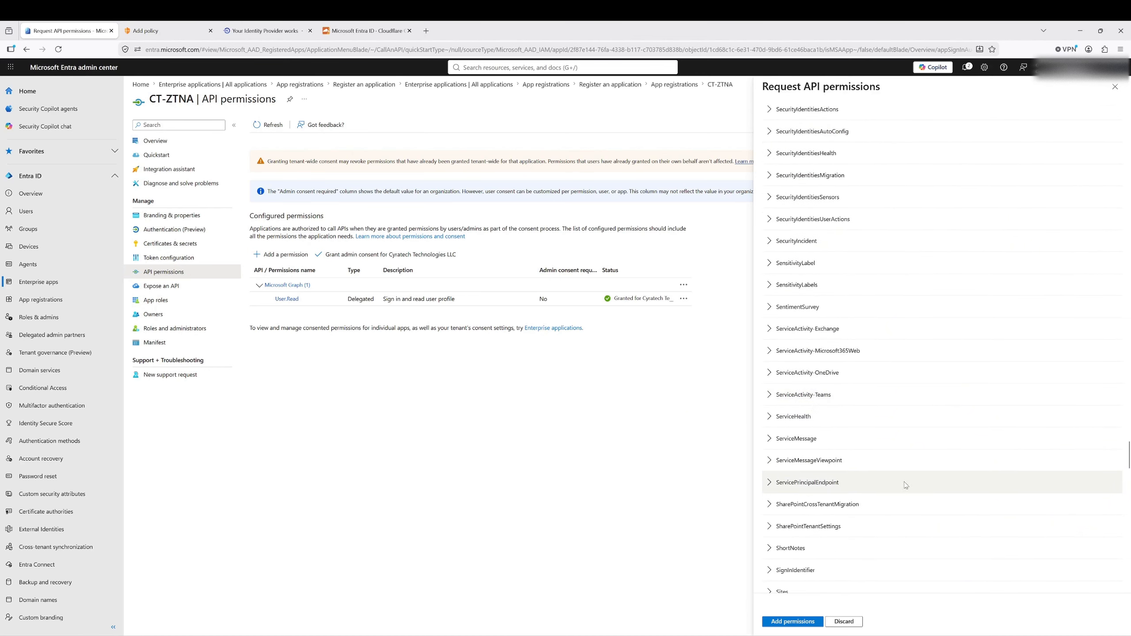
{"action": "left_click_drag", "start_coordinate": [1128, 457], "coordinate": [1121, 537]}
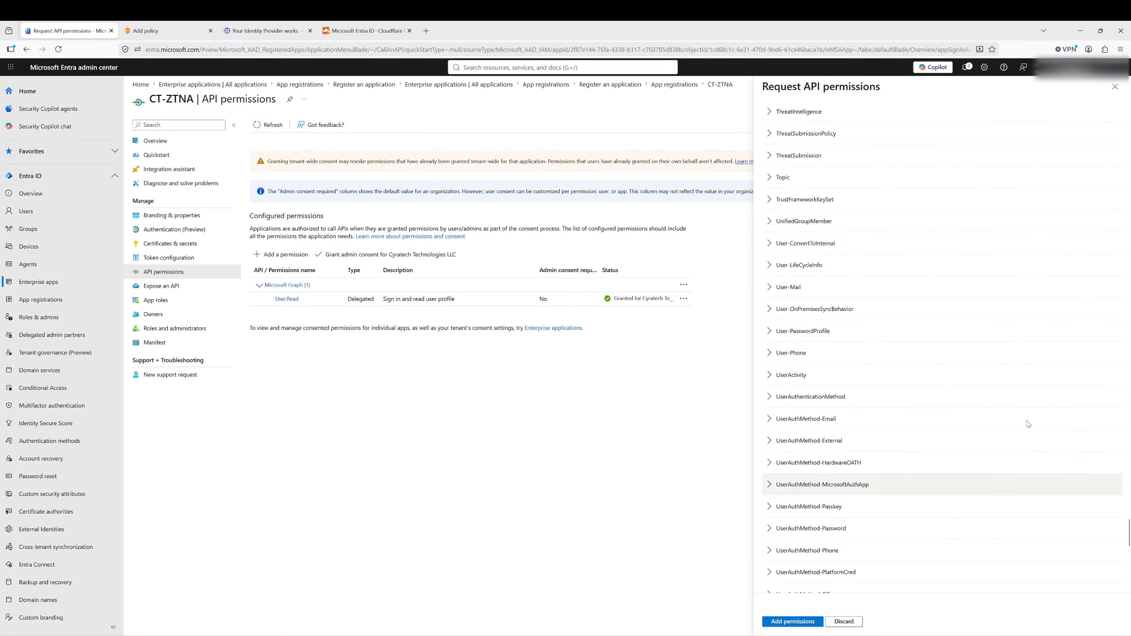
{"action": "scroll", "coordinate": [774, 300], "scroll_direction": "up", "scroll_amount": 1}
{"action": "scroll", "coordinate": [771, 303], "scroll_direction": "up", "scroll_amount": 1}
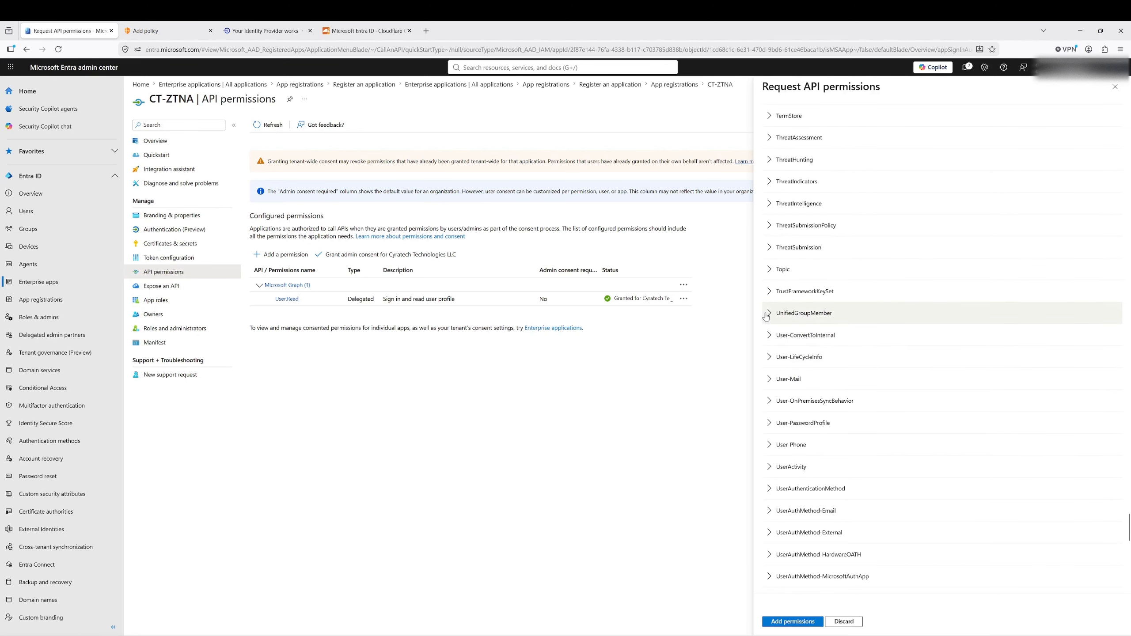
{"action": "scroll", "coordinate": [780, 386], "scroll_direction": "up", "scroll_amount": 2}
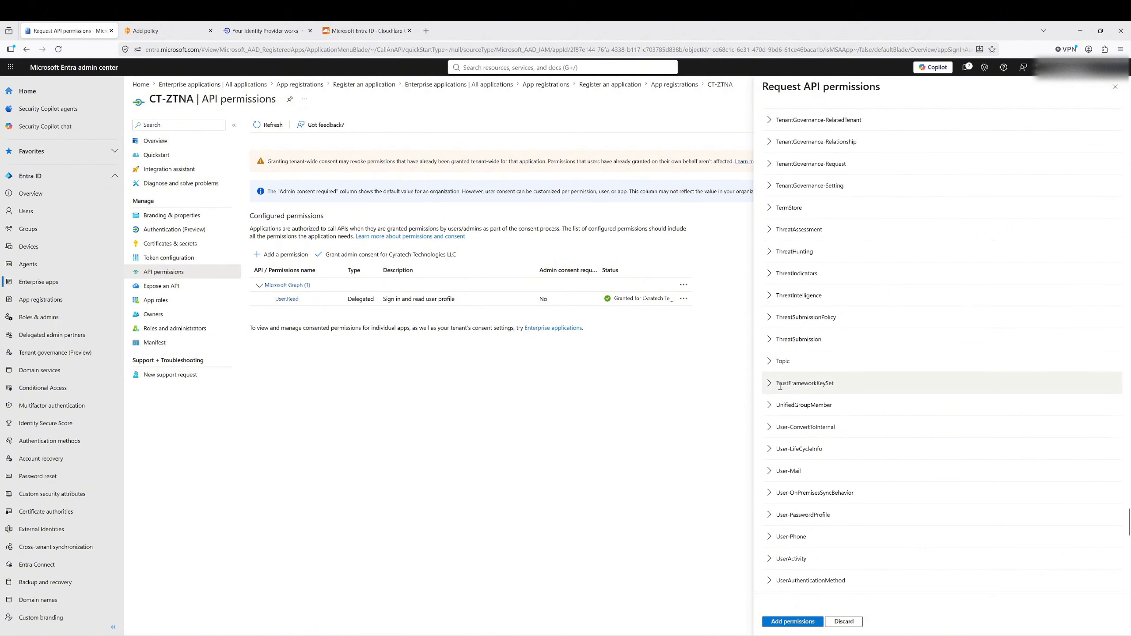
{"action": "scroll", "coordinate": [782, 380], "scroll_direction": "down", "scroll_amount": 2}
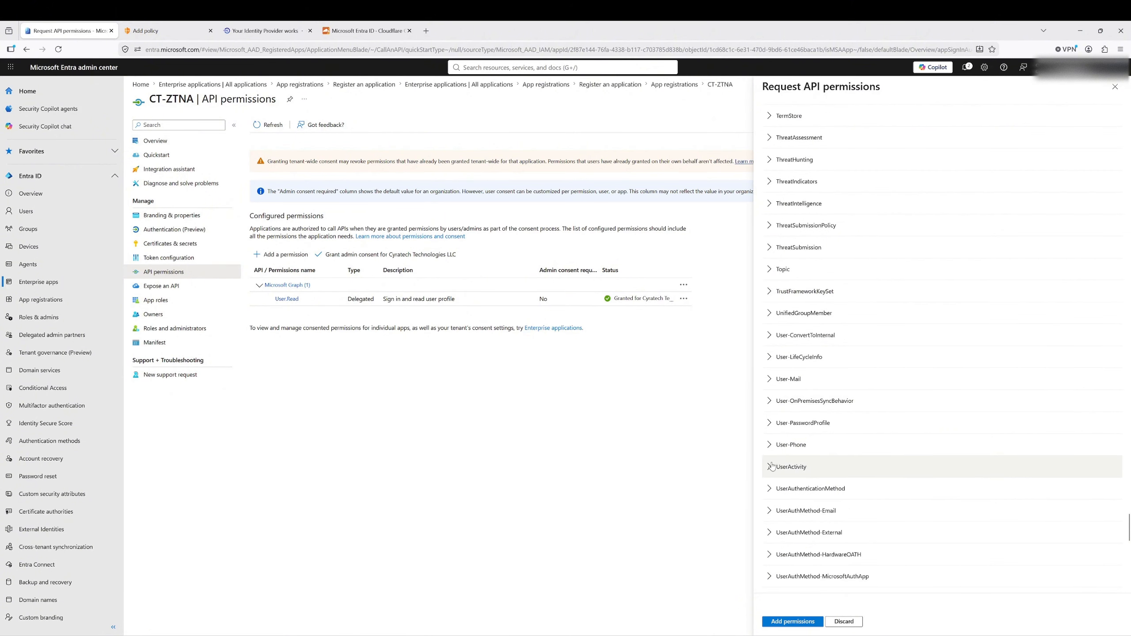
{"action": "left_click_drag", "start_coordinate": [1128, 528], "coordinate": [1097, 128]}
Filter the Microsoft Graph permissions by User.Read, copying the exact name from the Cloudflare documentation, to check its selection
{"action": "left_click", "coordinate": [801, 258]}
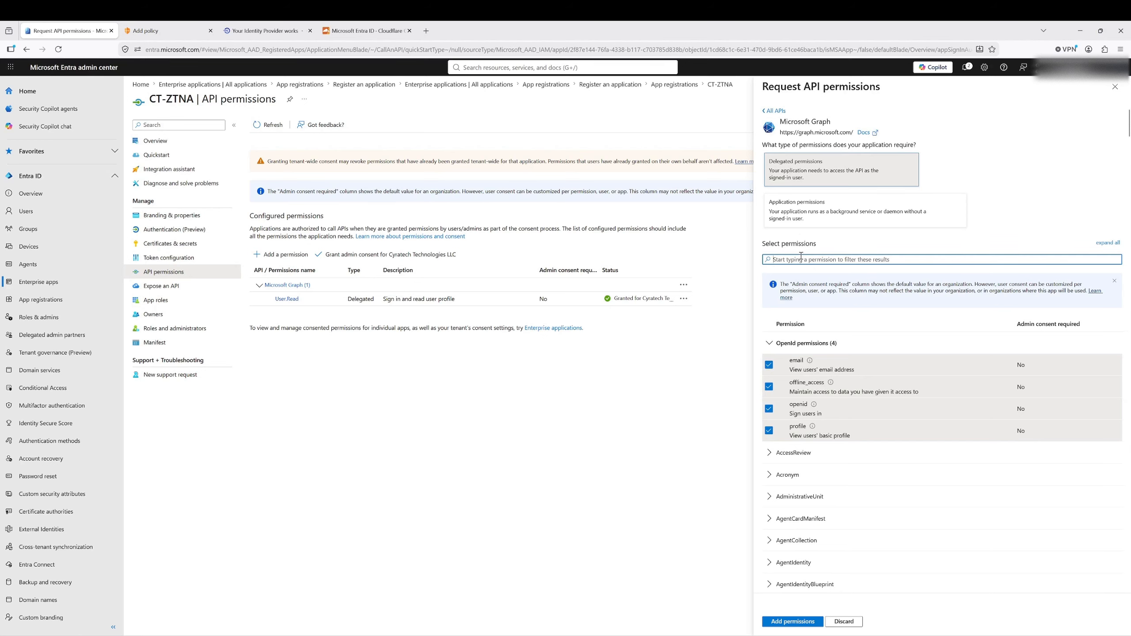
{"action": "type", "text": "user"}
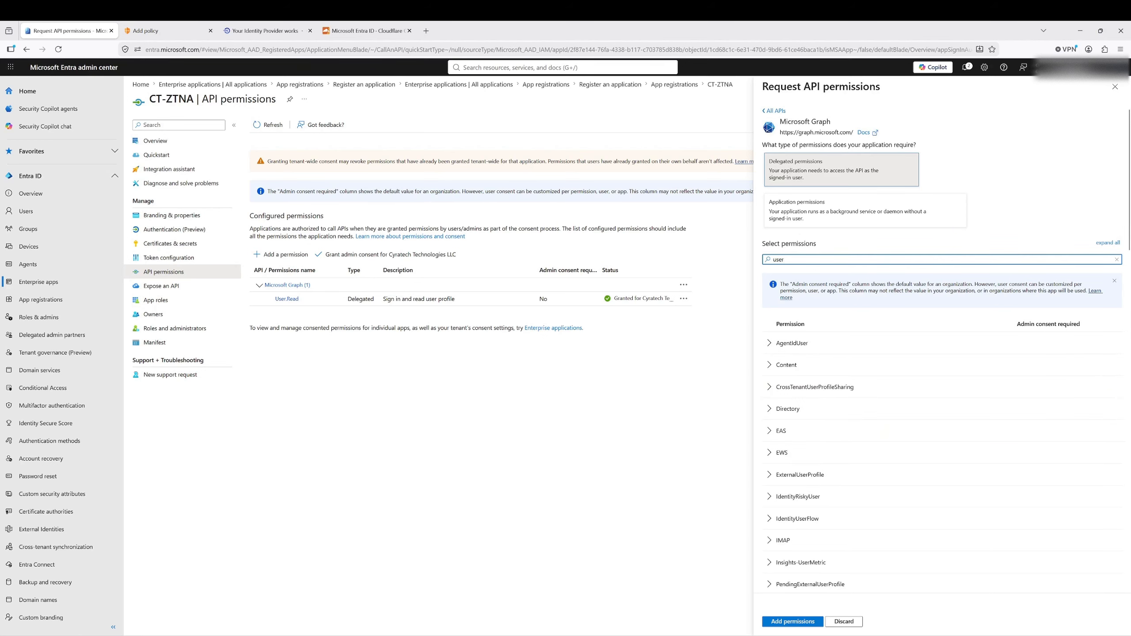
{"action": "left_click", "coordinate": [363, 31]}
{"action": "left_click", "coordinate": [451, 324]}
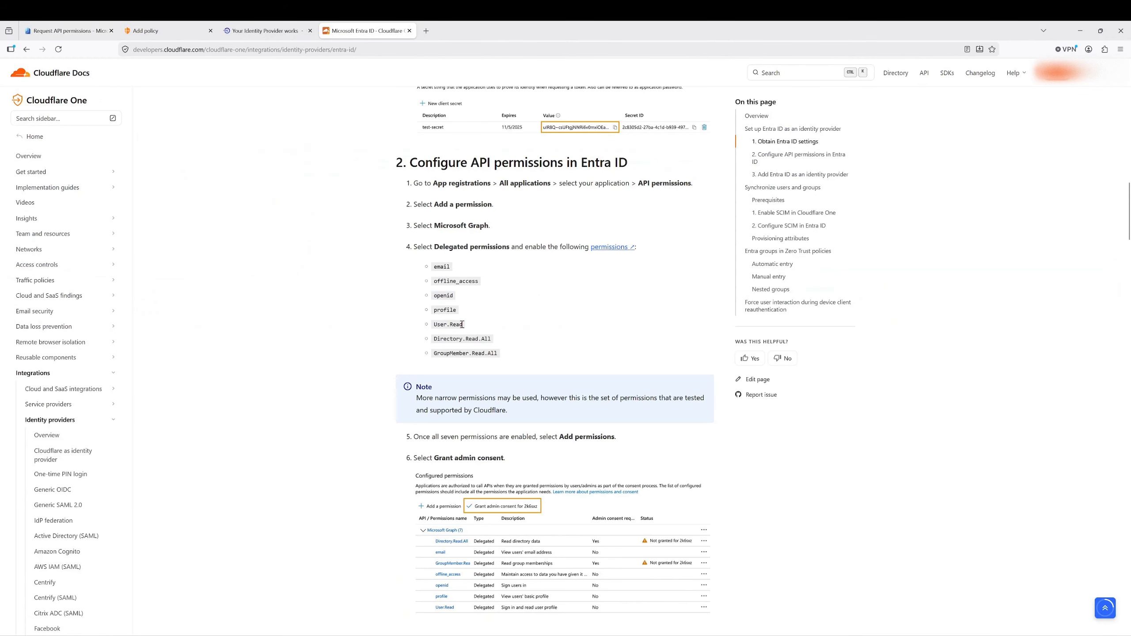
{"action": "left_click_drag", "start_coordinate": [463, 324], "coordinate": [448, 324]}
{"action": "right_click", "coordinate": [436, 325]}
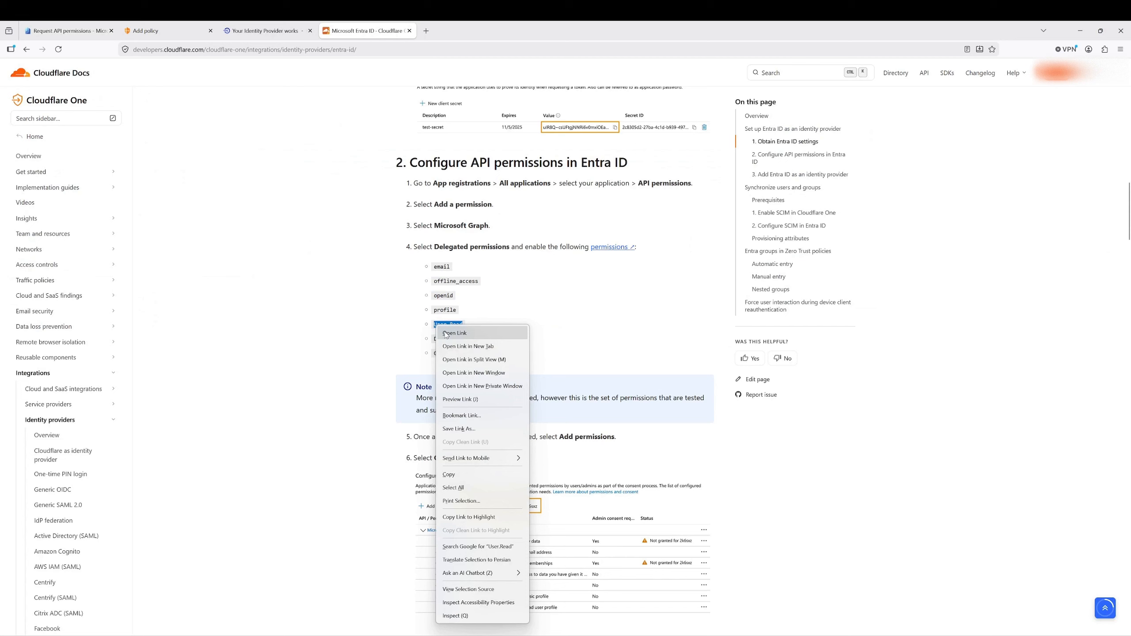
{"action": "left_click", "coordinate": [448, 474]}
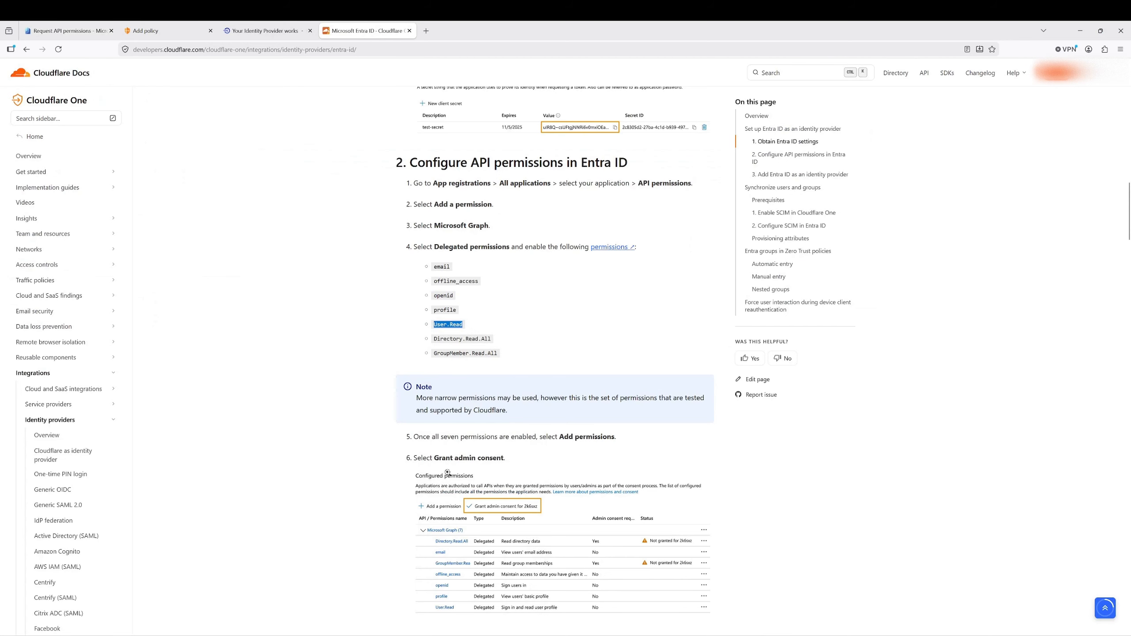
{"action": "left_click", "coordinate": [67, 31]}
{"action": "double_click", "coordinate": [796, 259]}
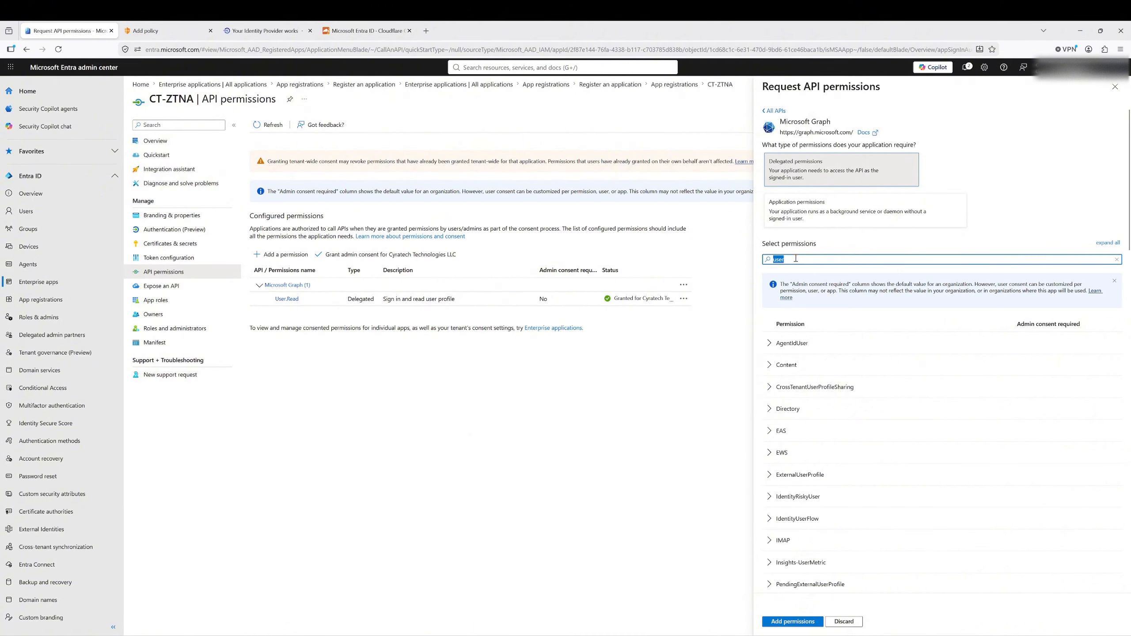
{"action": "type", "text": "User.Read"}
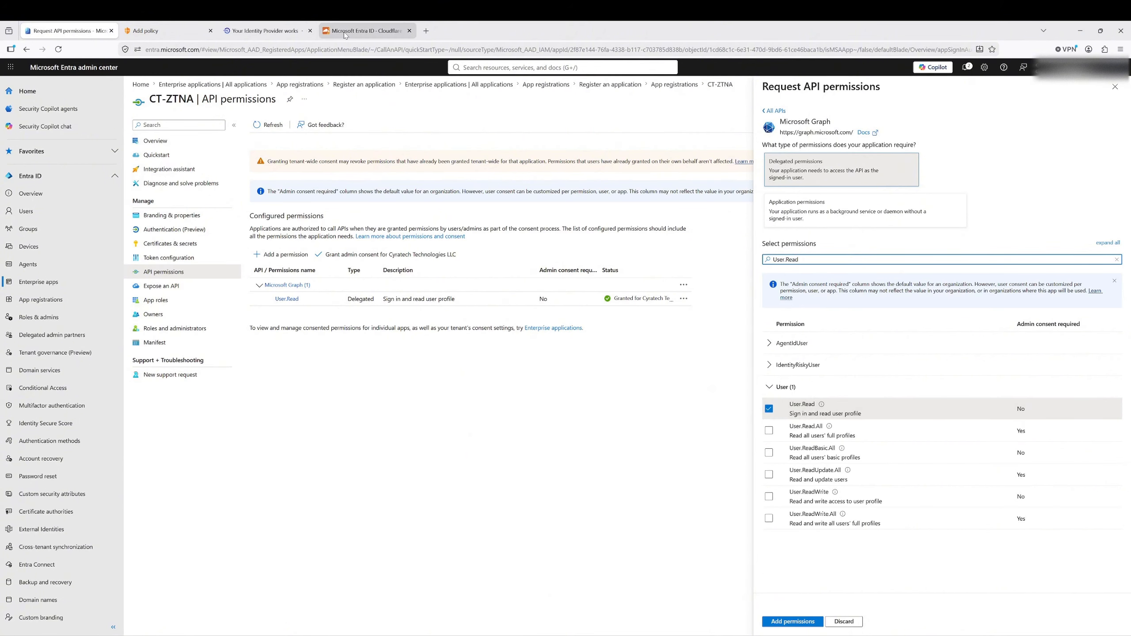
Copy Directory.Read.All from the Cloudflare documentation, find it among the Graph delegated permissions and select it
{"action": "left_click", "coordinate": [368, 30]}
{"action": "left_click_drag", "start_coordinate": [490, 339], "coordinate": [433, 341]}
{"action": "right_click", "coordinate": [438, 338]}
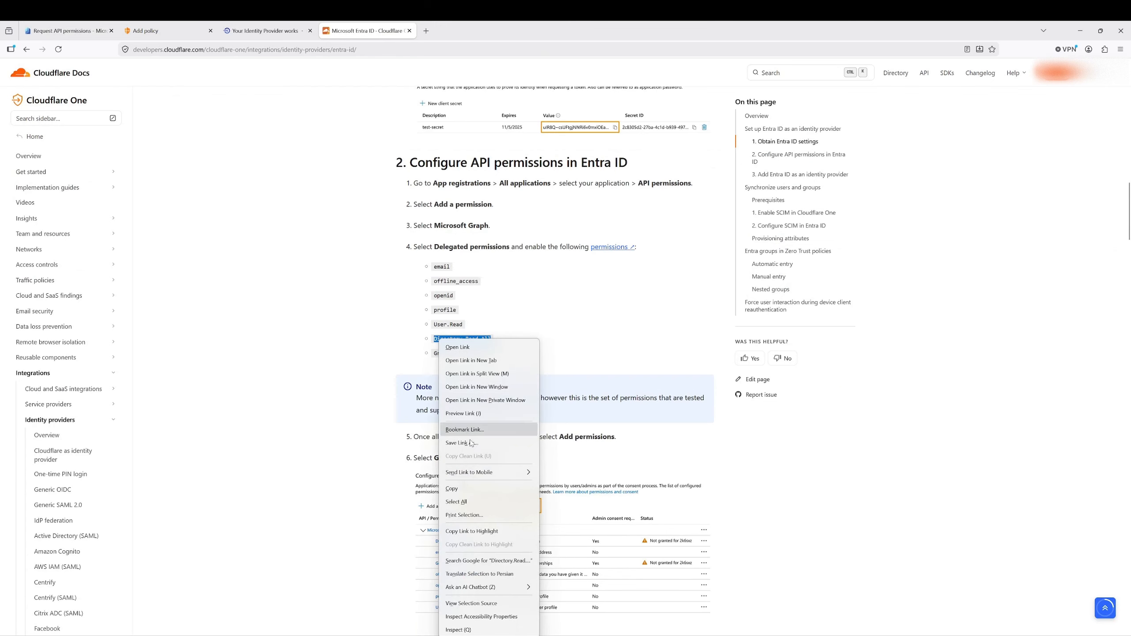
{"action": "left_click", "coordinate": [461, 488]}
{"action": "left_click", "coordinate": [56, 31]}
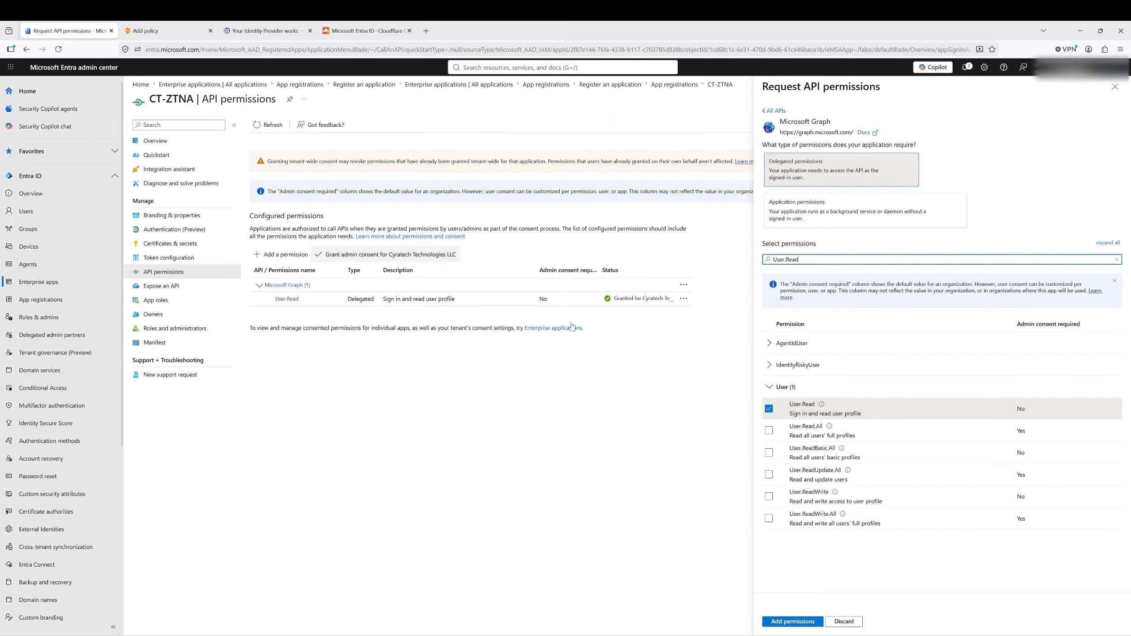
{"action": "triple_click", "coordinate": [783, 259]}
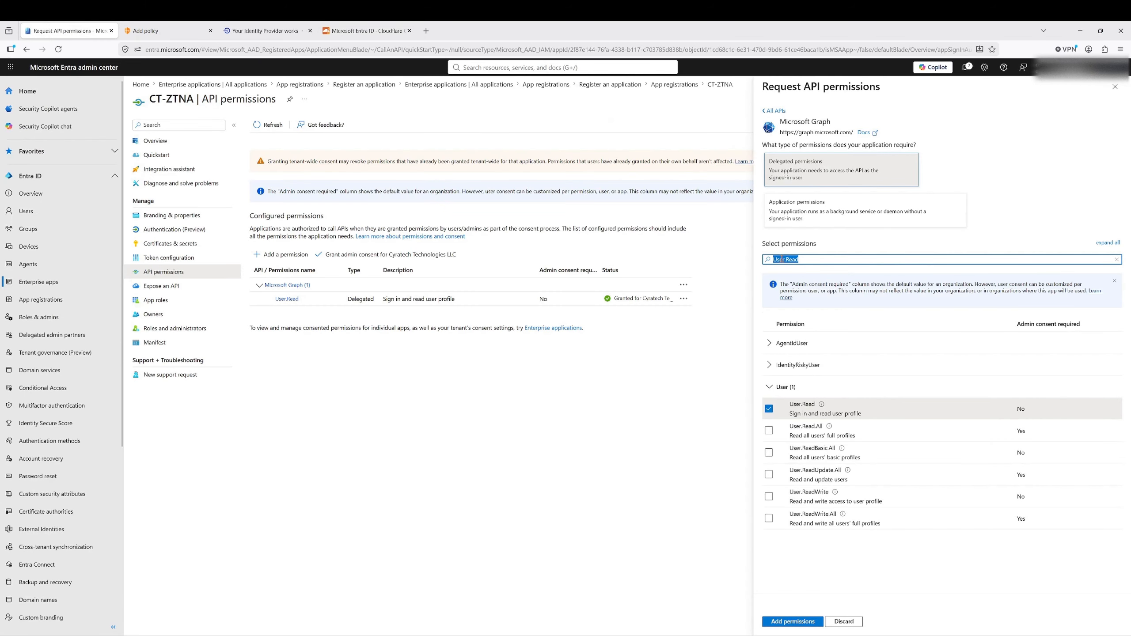
{"action": "key", "text": "ctrl+v"}
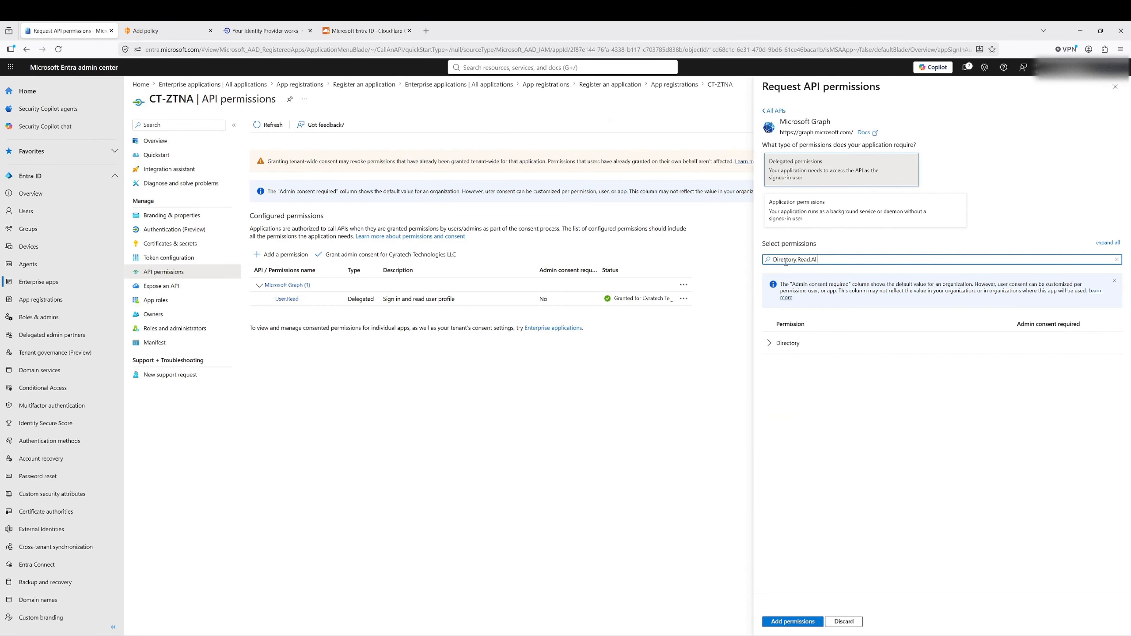
{"action": "left_click", "coordinate": [769, 343]}
{"action": "left_click", "coordinate": [769, 365]}
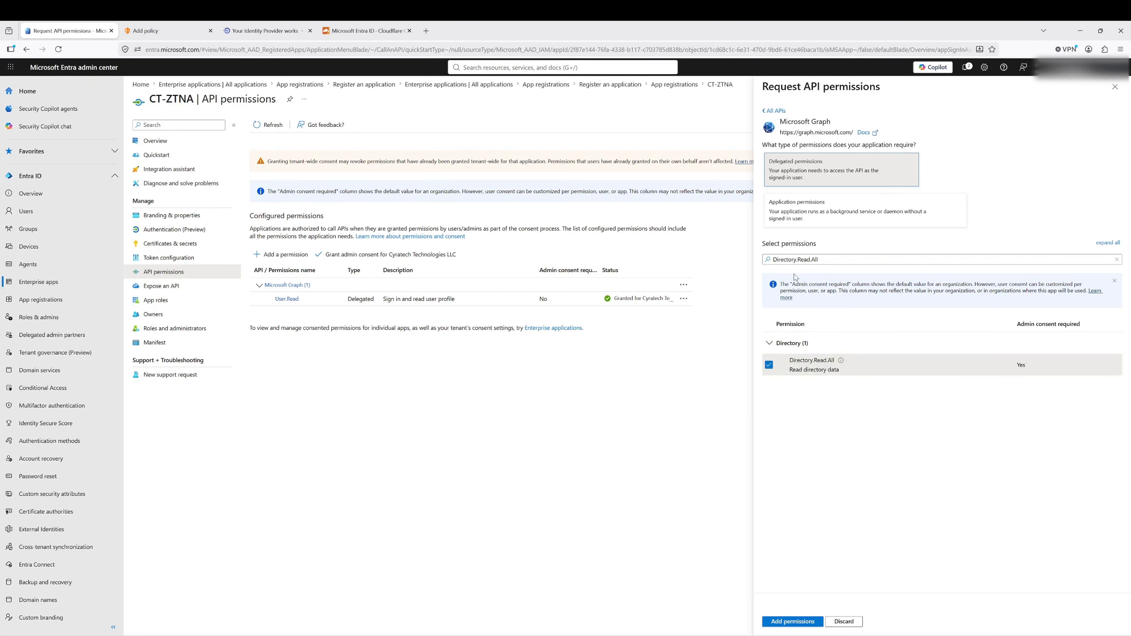
Copy GroupMember.Read.All from the Cloudflare documentation, filter the Graph delegated permissions by it and select it
{"action": "left_click", "coordinate": [365, 30]}
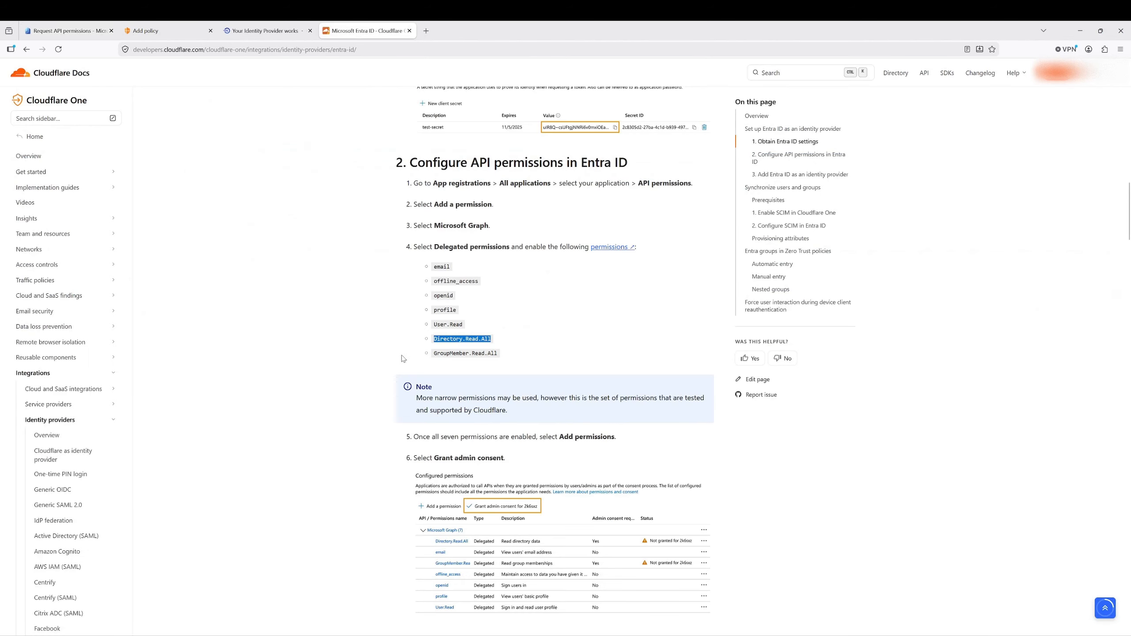
{"action": "left_click", "coordinate": [496, 355]}
{"action": "left_click_drag", "start_coordinate": [496, 354], "coordinate": [441, 353]}
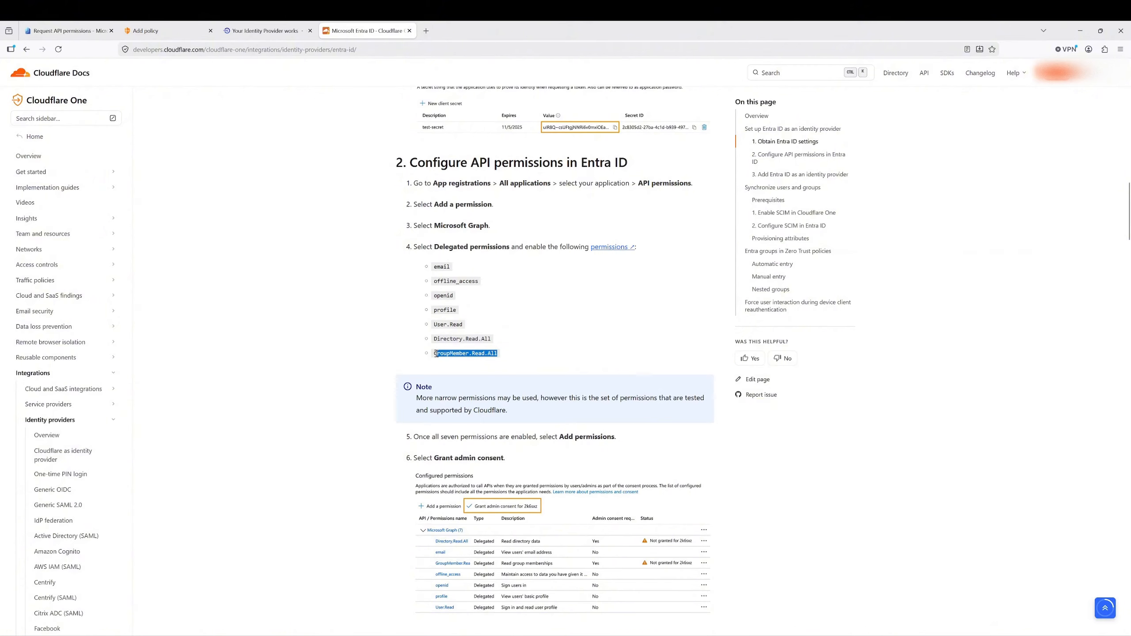
{"action": "right_click", "coordinate": [439, 355]}
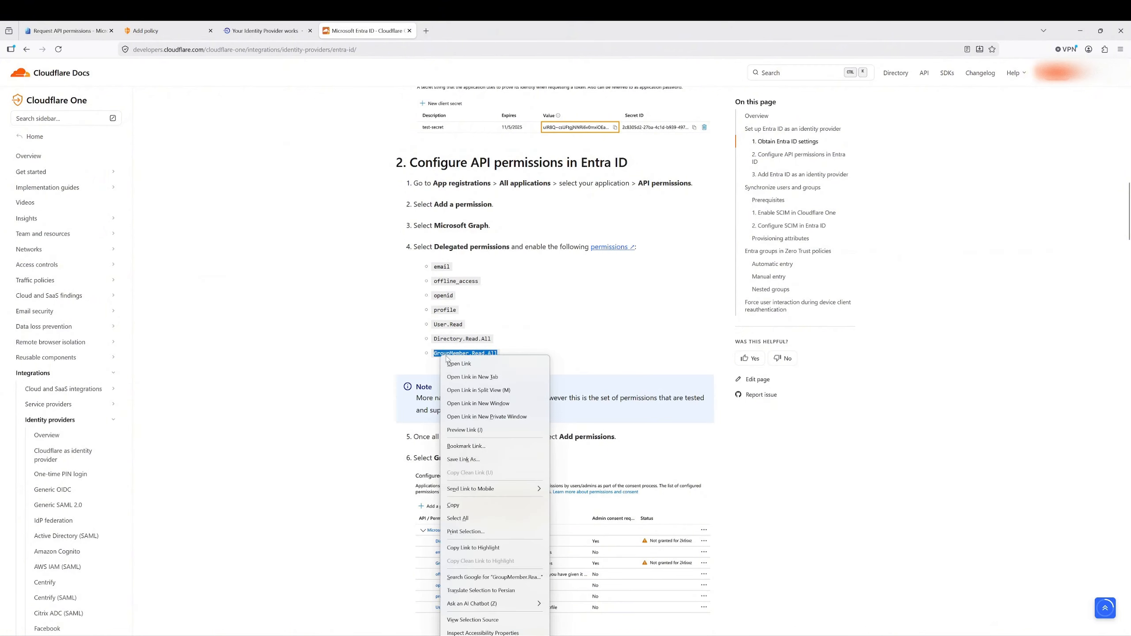
{"action": "left_click", "coordinate": [457, 505]}
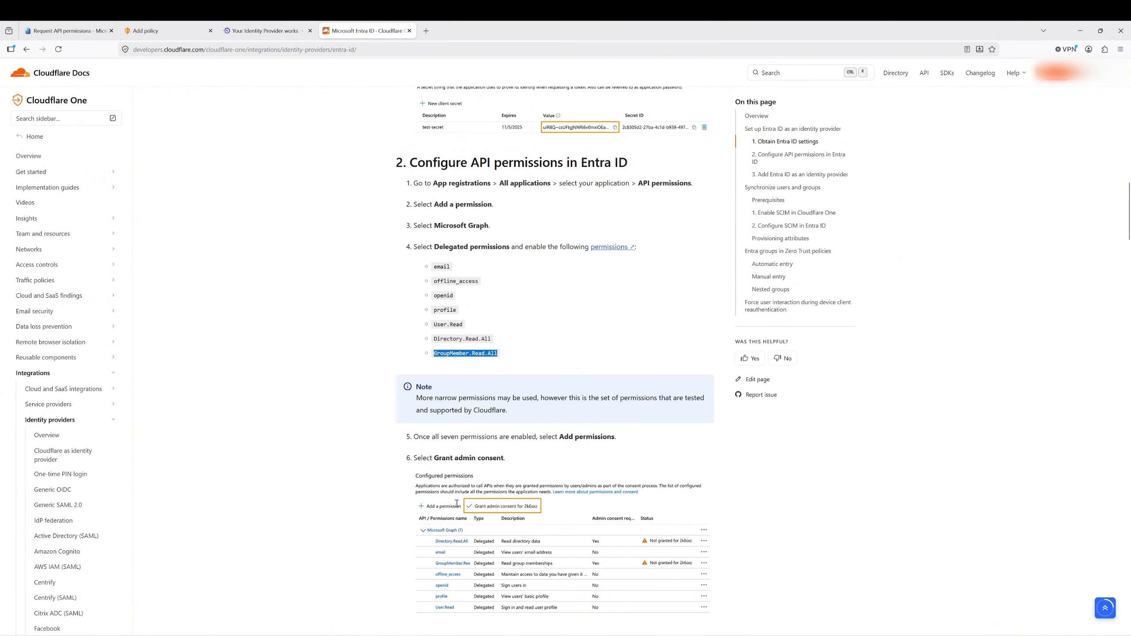
{"action": "left_click", "coordinate": [67, 31]}
{"action": "double_click", "coordinate": [788, 260]}
{"action": "triple_click", "coordinate": [789, 260]}
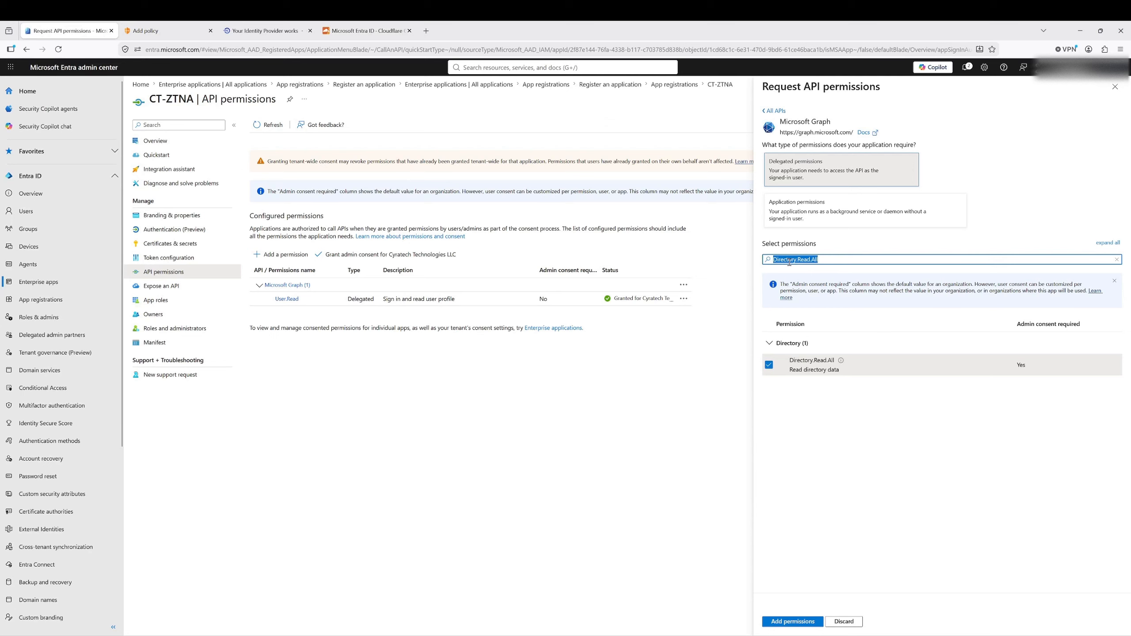
{"action": "key", "text": "ctrl+v"}
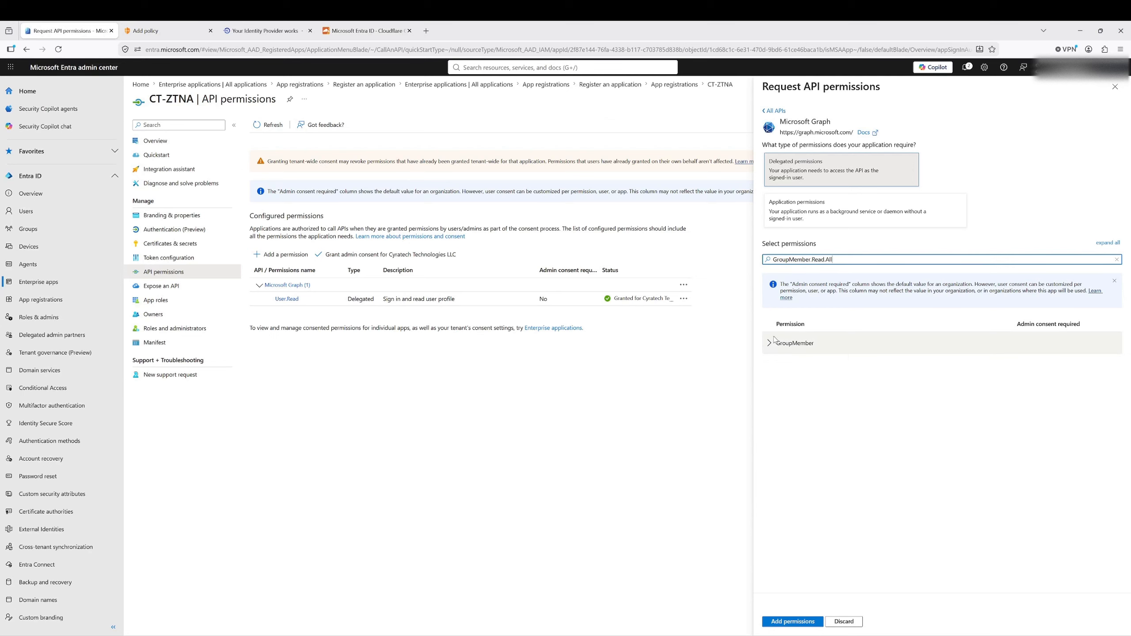
{"action": "left_click", "coordinate": [770, 364]}
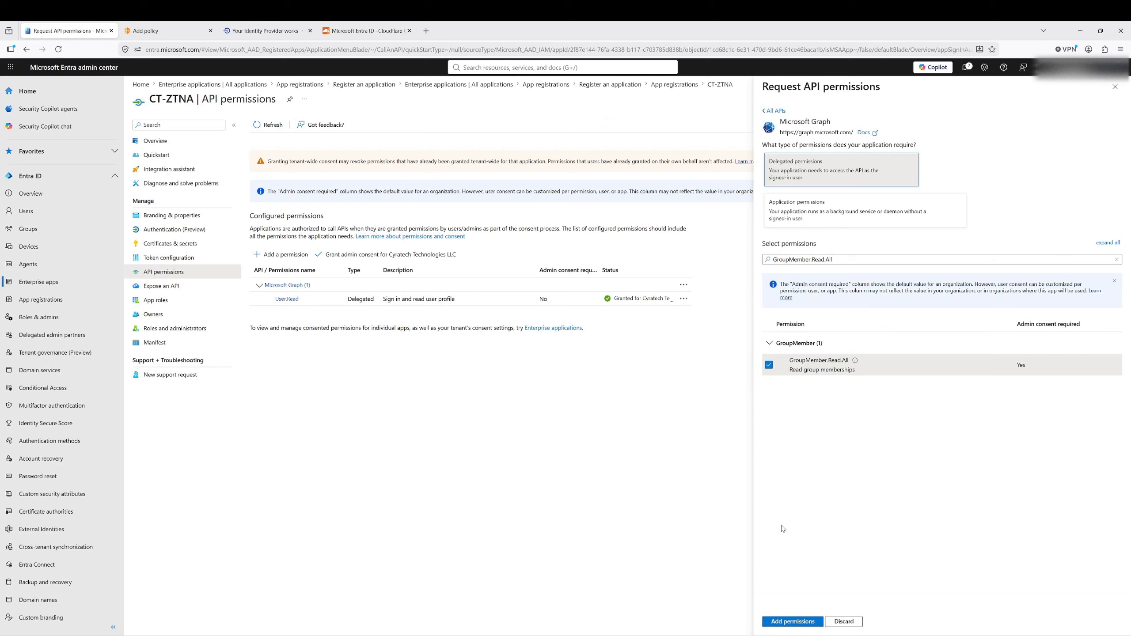
Add the selected Graph permissions to CT-ZTNA and grant admin consent for Cyratech Technologies LLC
{"action": "left_click", "coordinate": [805, 624]}
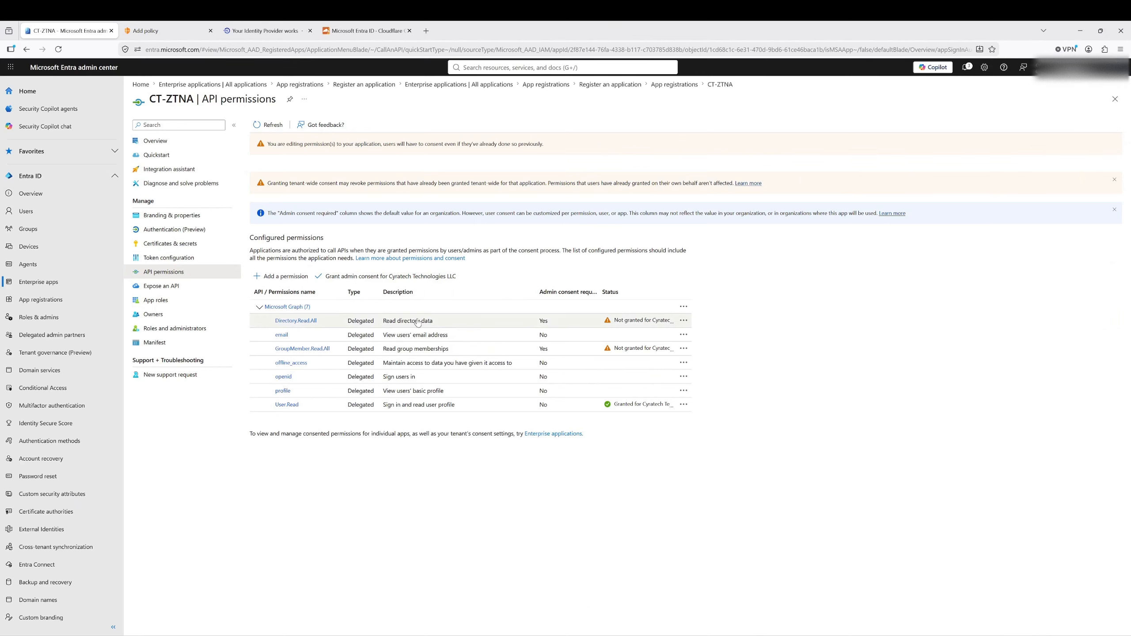
{"action": "left_click", "coordinate": [383, 279]}
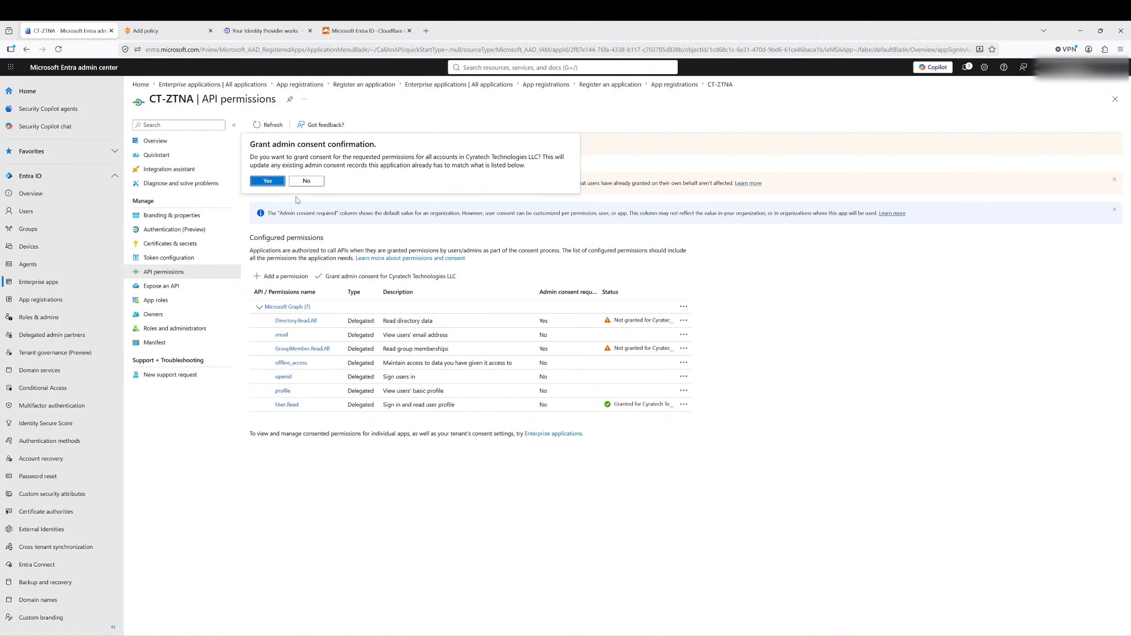
{"action": "left_click", "coordinate": [266, 182]}
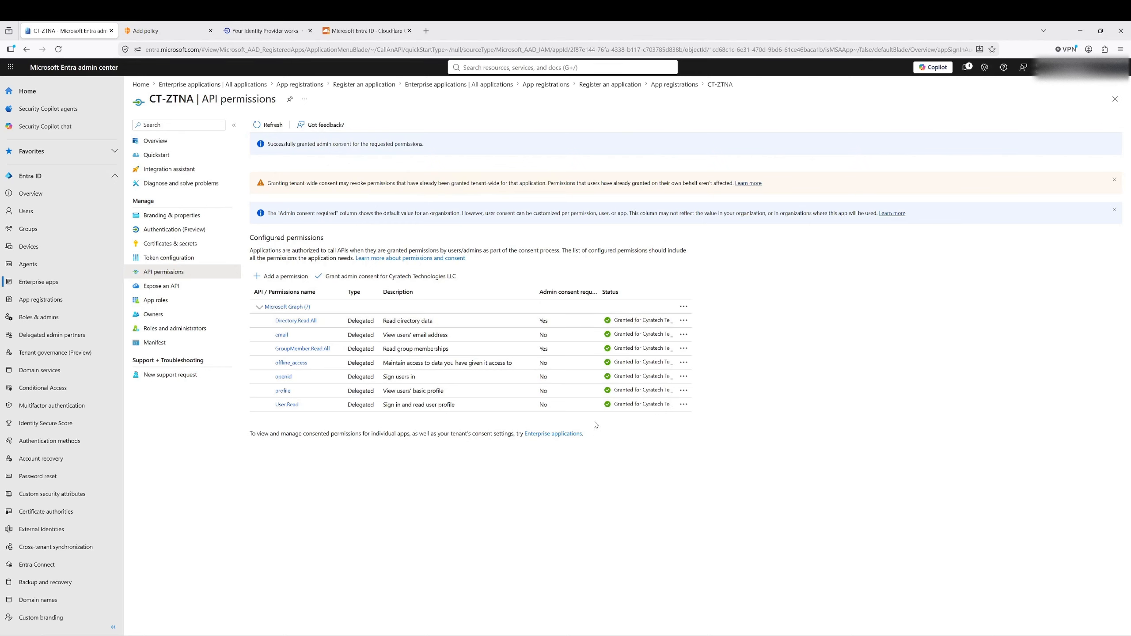
Return to Cloudflare One, leave the unsaved policy and test the Microsoft Entra ID provider, examining the groups in the returned identity
{"action": "left_click", "coordinate": [180, 31]}
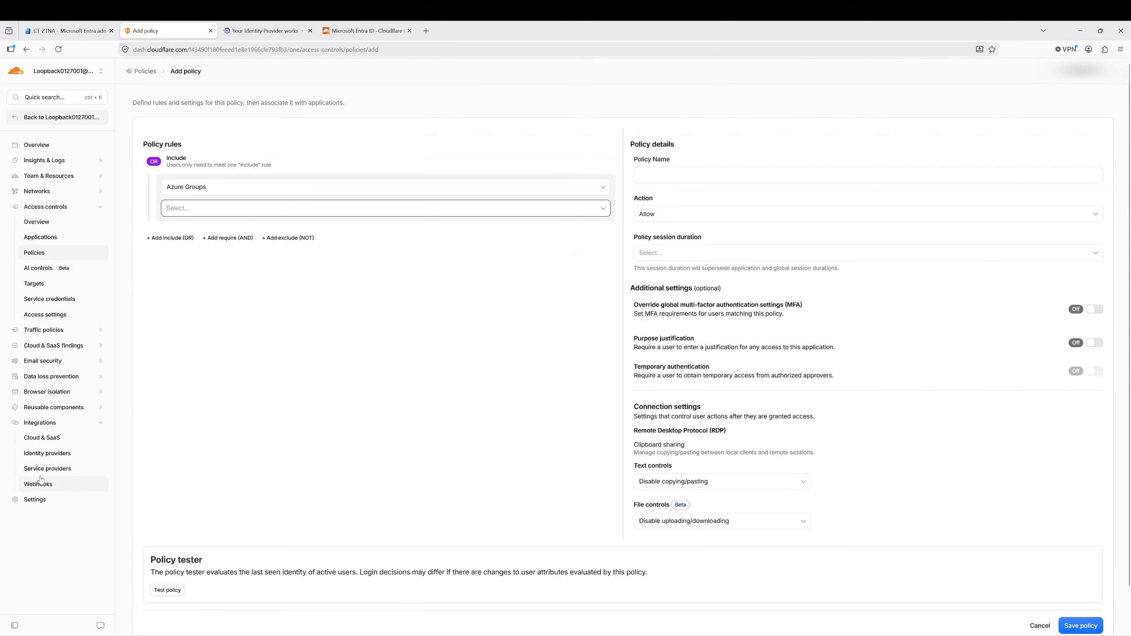
{"action": "left_click", "coordinate": [36, 459]}
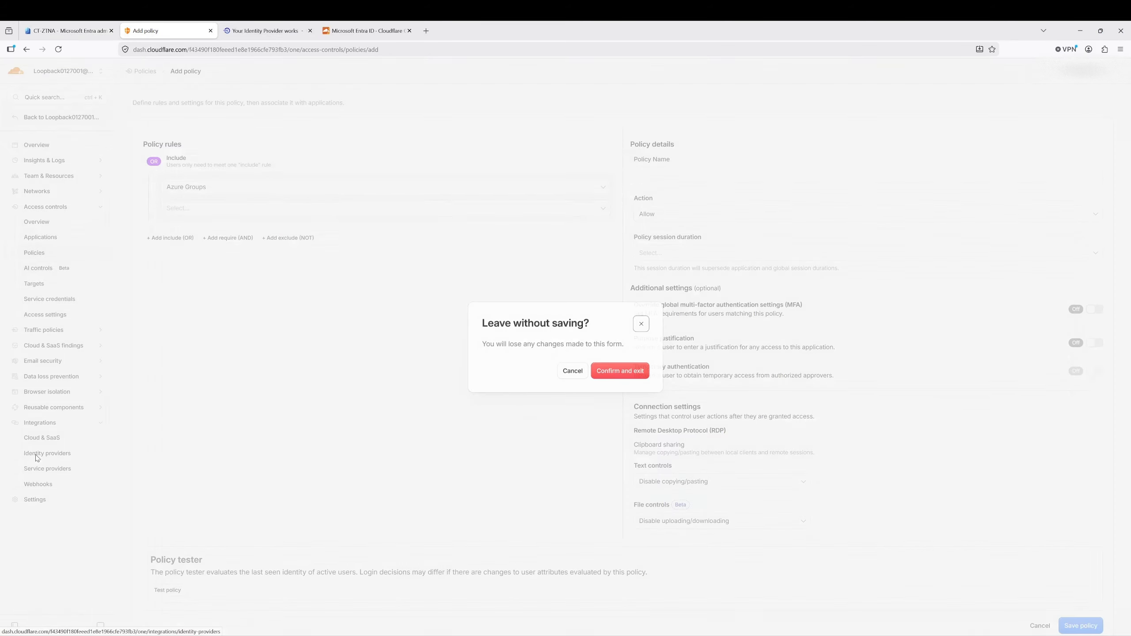
{"action": "left_click", "coordinate": [610, 376]}
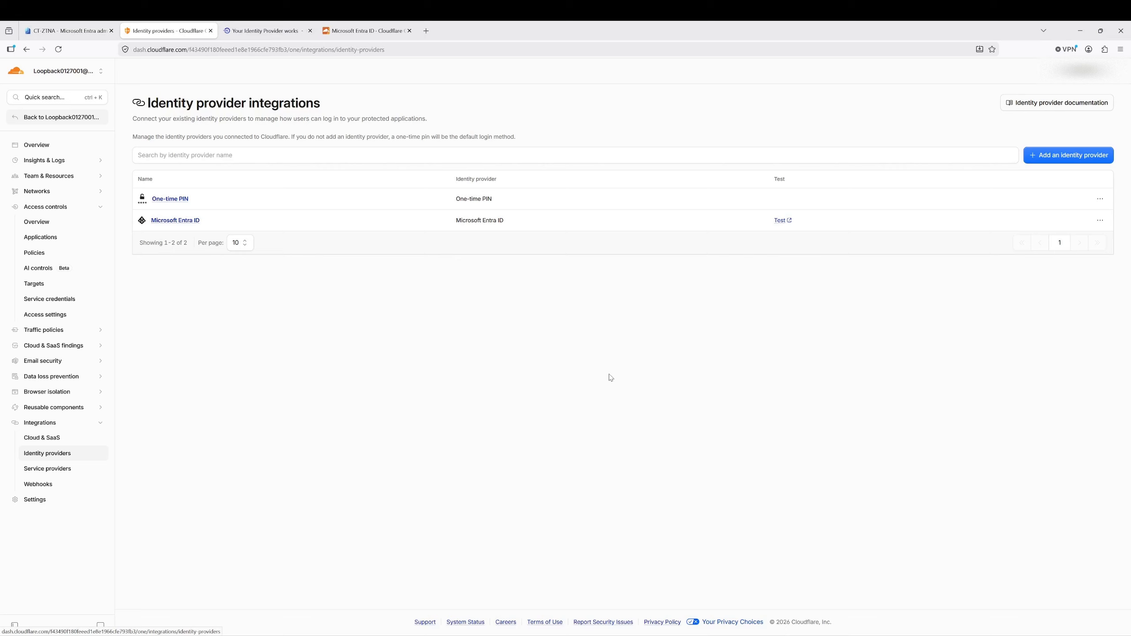
{"action": "left_click", "coordinate": [781, 220]}
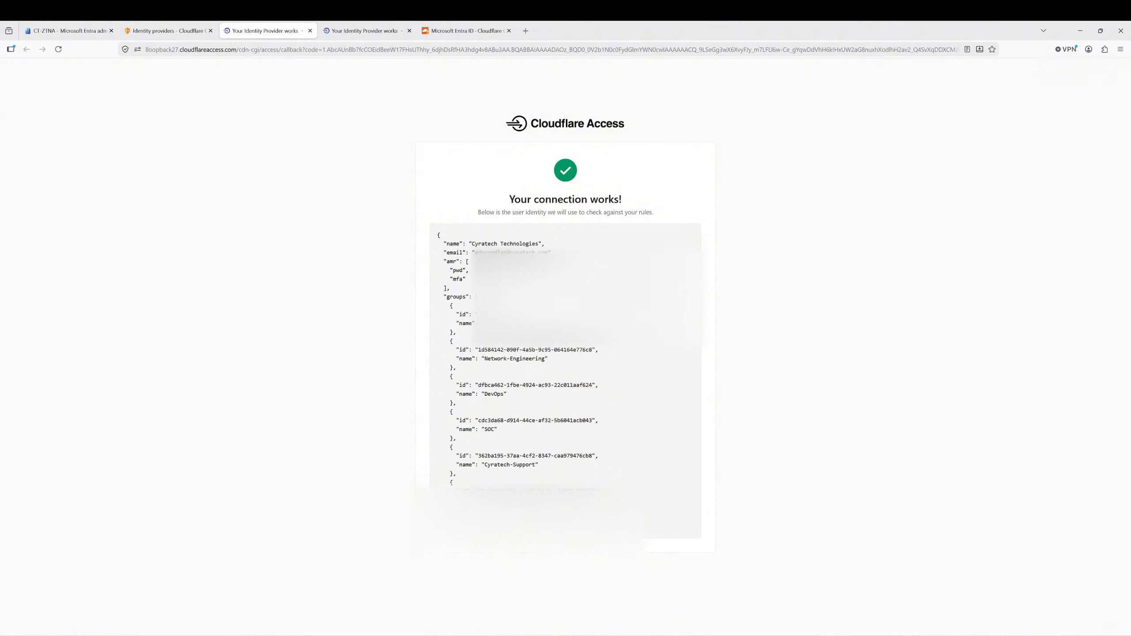
{"action": "left_click_drag", "start_coordinate": [484, 323], "coordinate": [554, 324]}
{"action": "left_click_drag", "start_coordinate": [484, 359], "coordinate": [543, 366]}
{"action": "left_click", "coordinate": [310, 30]}
{"action": "left_click", "coordinate": [310, 30]}
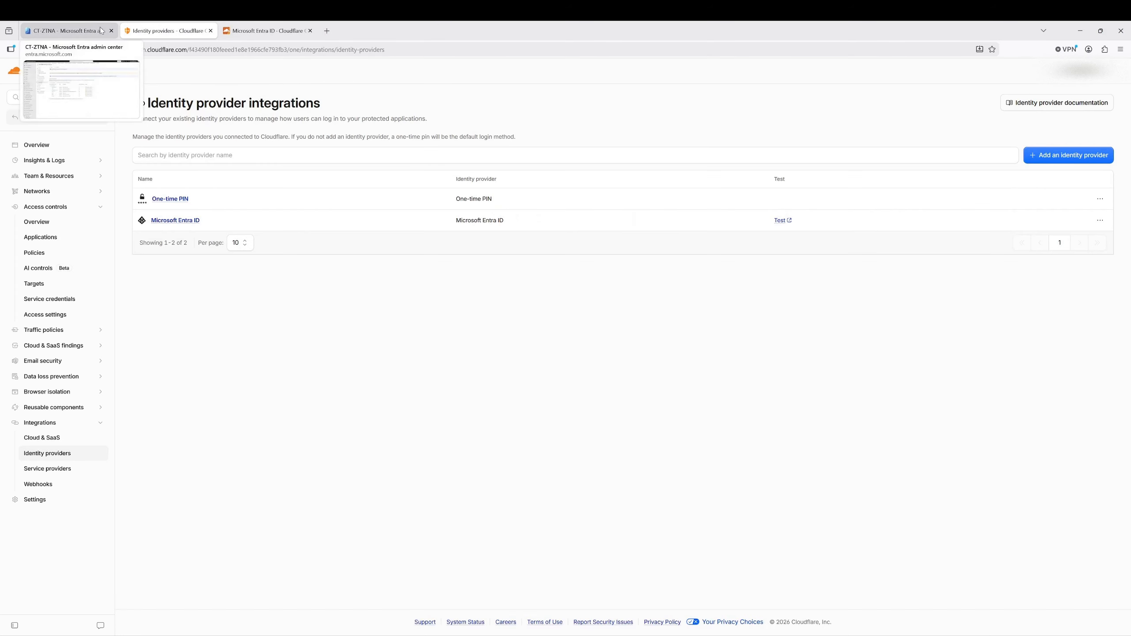
Start a reusable access policy with an Azure Groups include rule, check which groups can be chosen, and discard the draft
{"action": "left_click", "coordinate": [40, 252]}
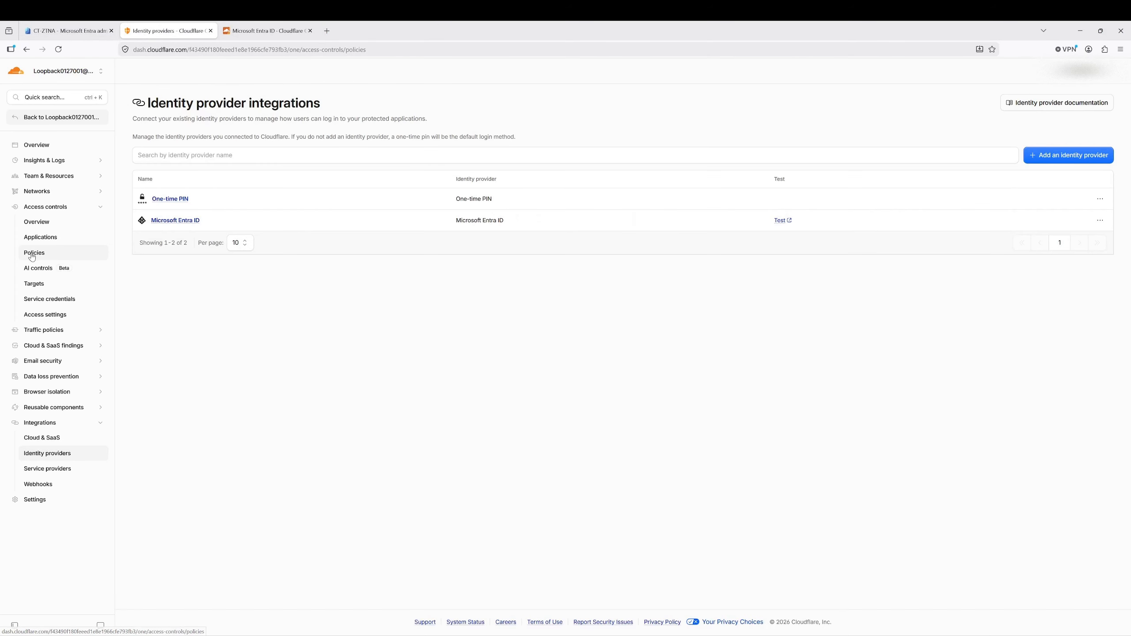
{"action": "left_click", "coordinate": [1088, 180]}
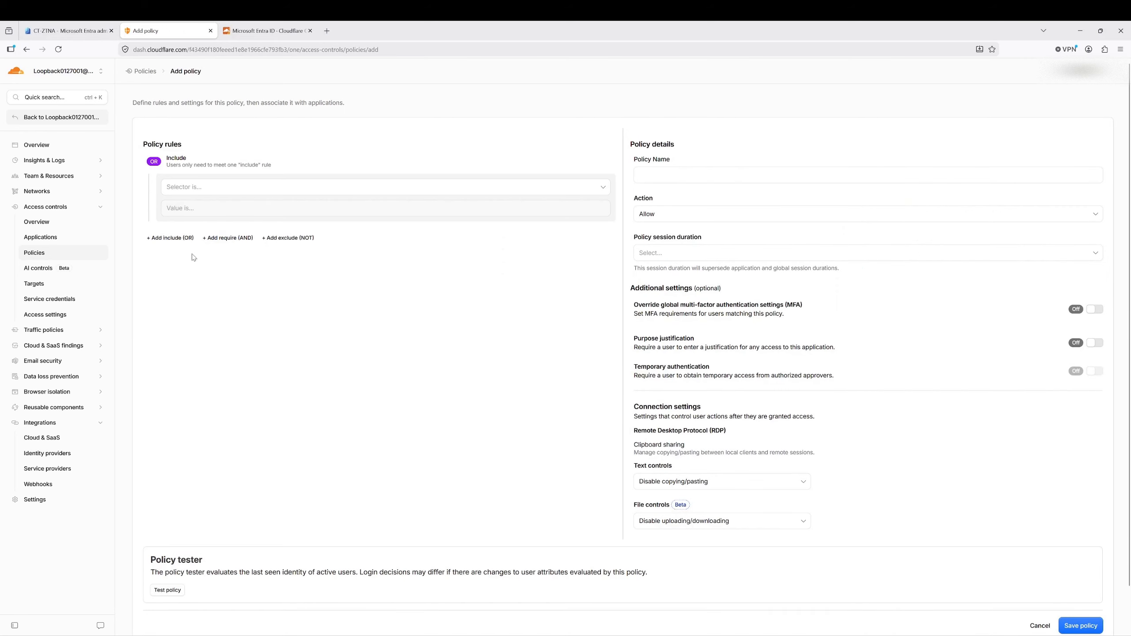
{"action": "left_click", "coordinate": [190, 196]}
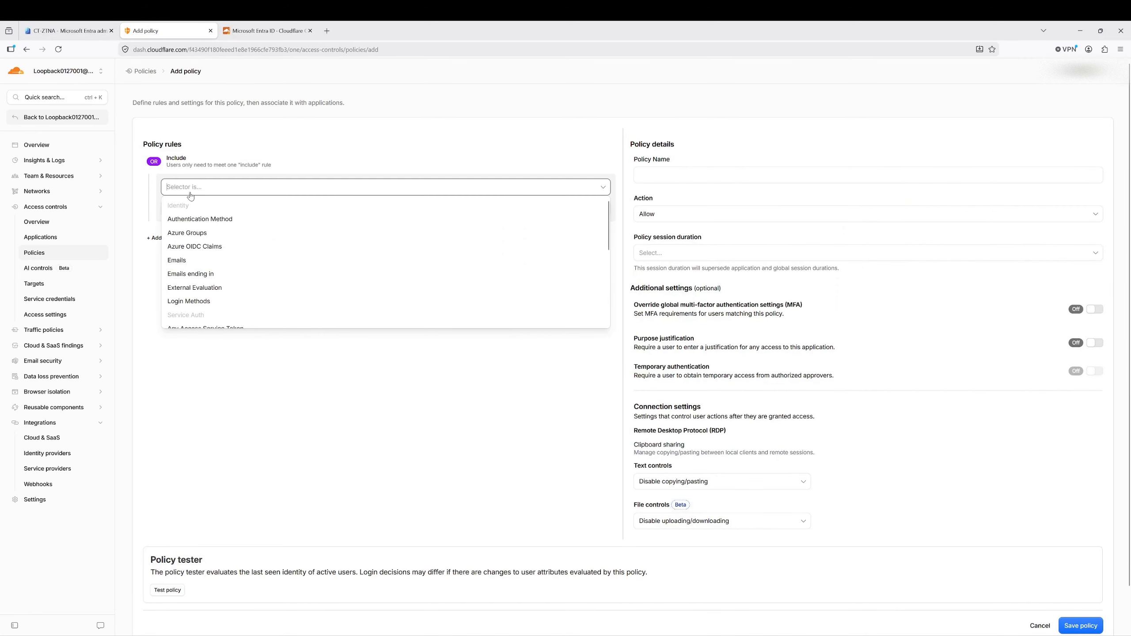
{"action": "left_click", "coordinate": [202, 234]}
{"action": "left_click", "coordinate": [212, 209]}
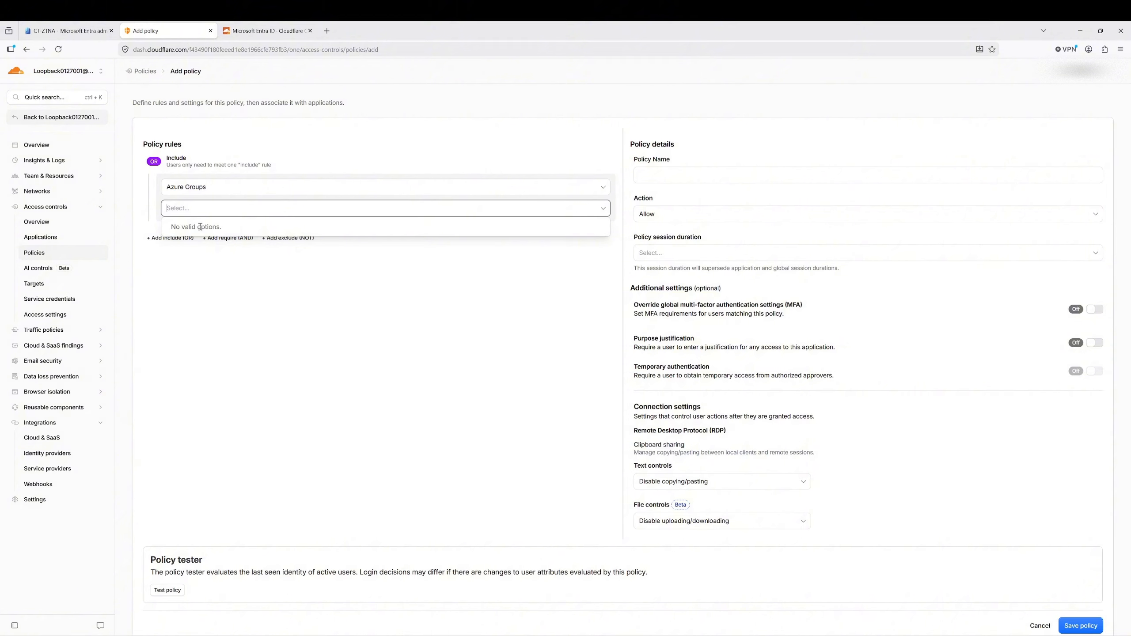
{"action": "left_click", "coordinate": [199, 211]}
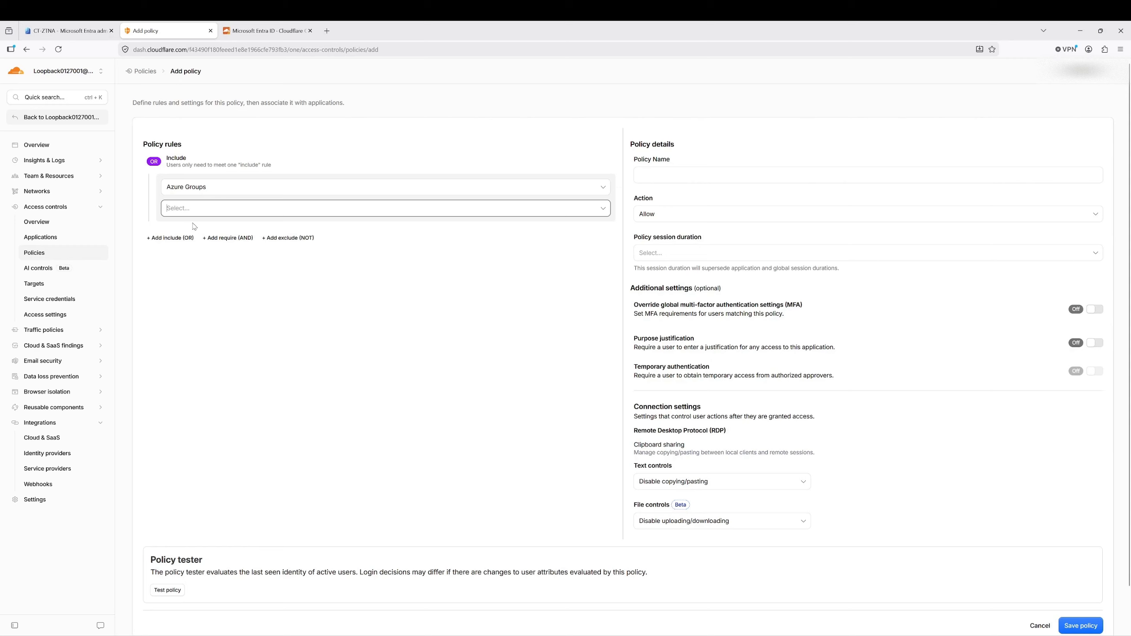
{"action": "left_click", "coordinate": [45, 456]}
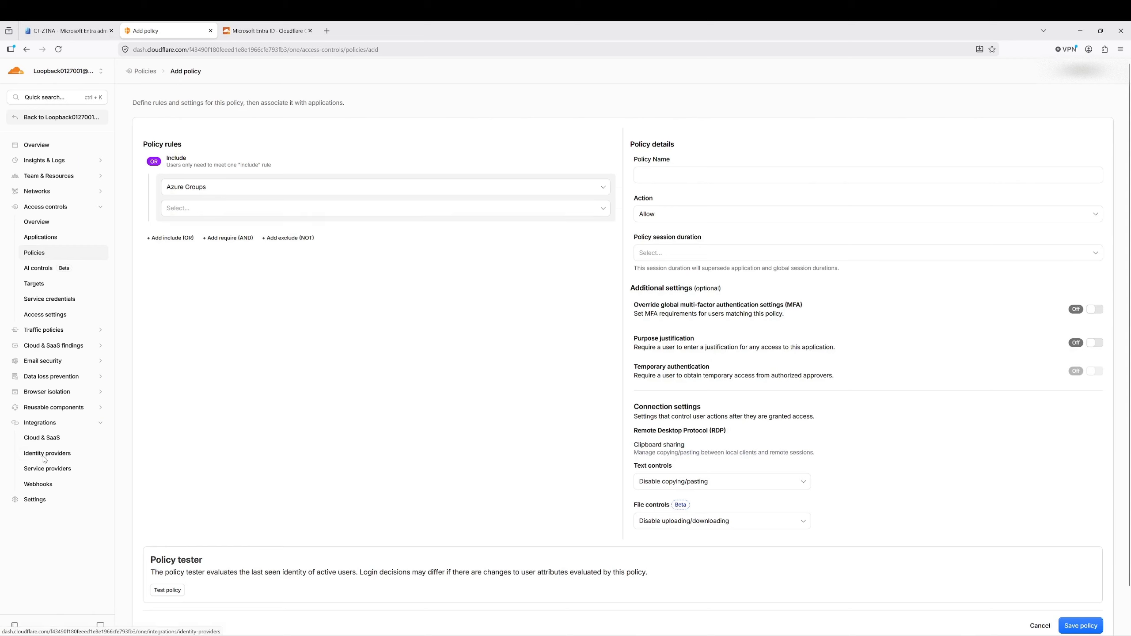
{"action": "left_click", "coordinate": [614, 374]}
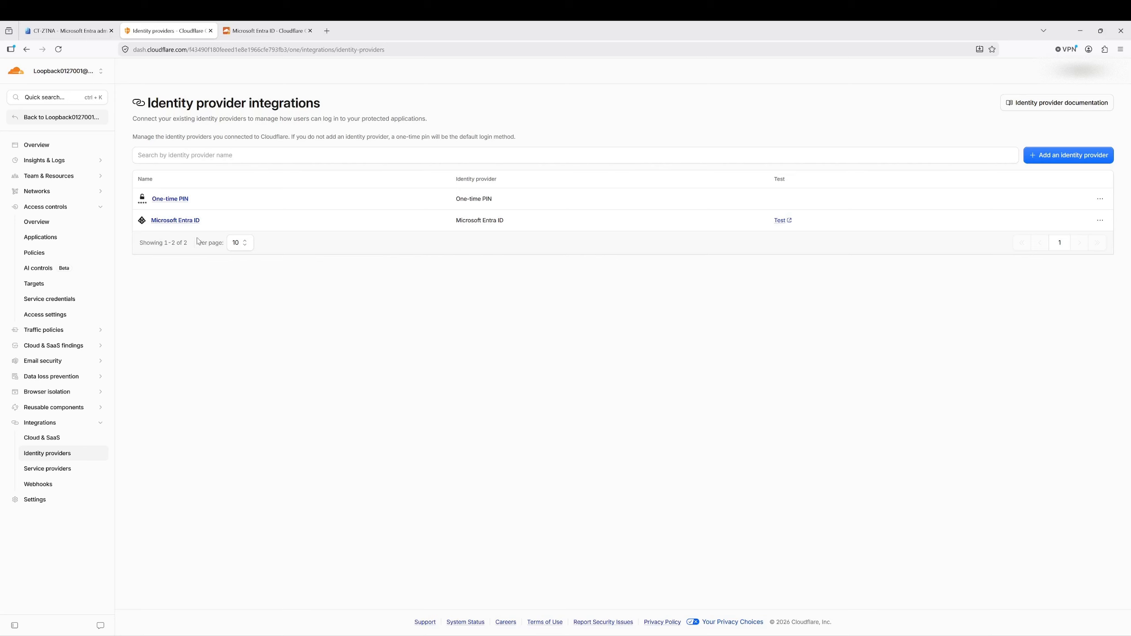
Run the Microsoft Entra ID provider test again and copy the first group's ID from the returned identity
{"action": "left_click", "coordinate": [780, 220]}
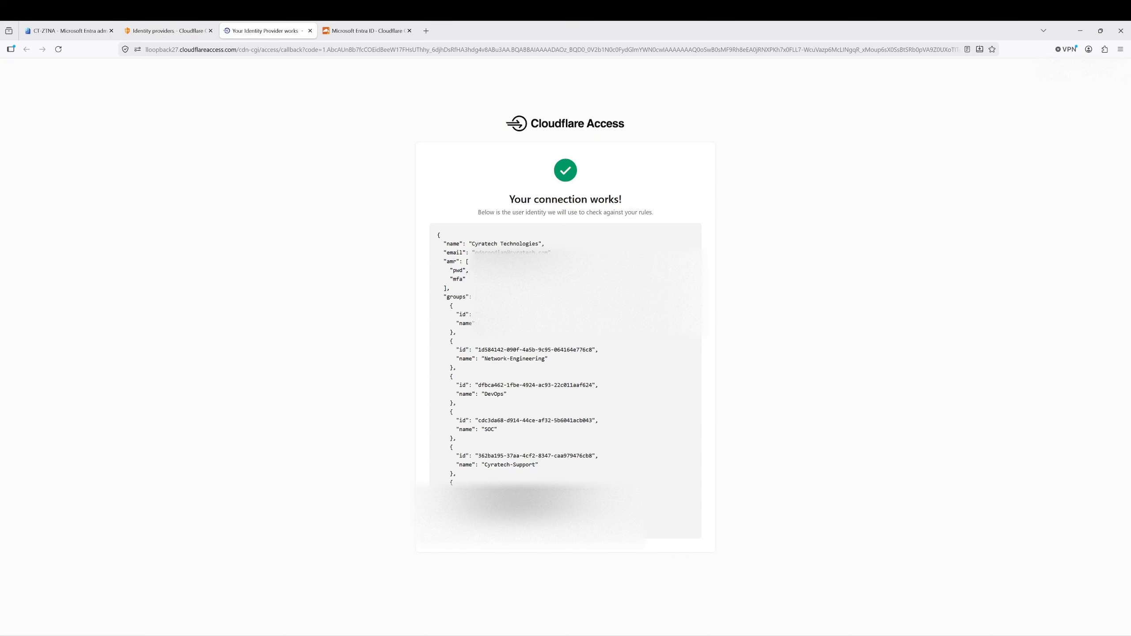
{"action": "right_click", "coordinate": [475, 305]}
{"action": "left_click", "coordinate": [495, 312]}
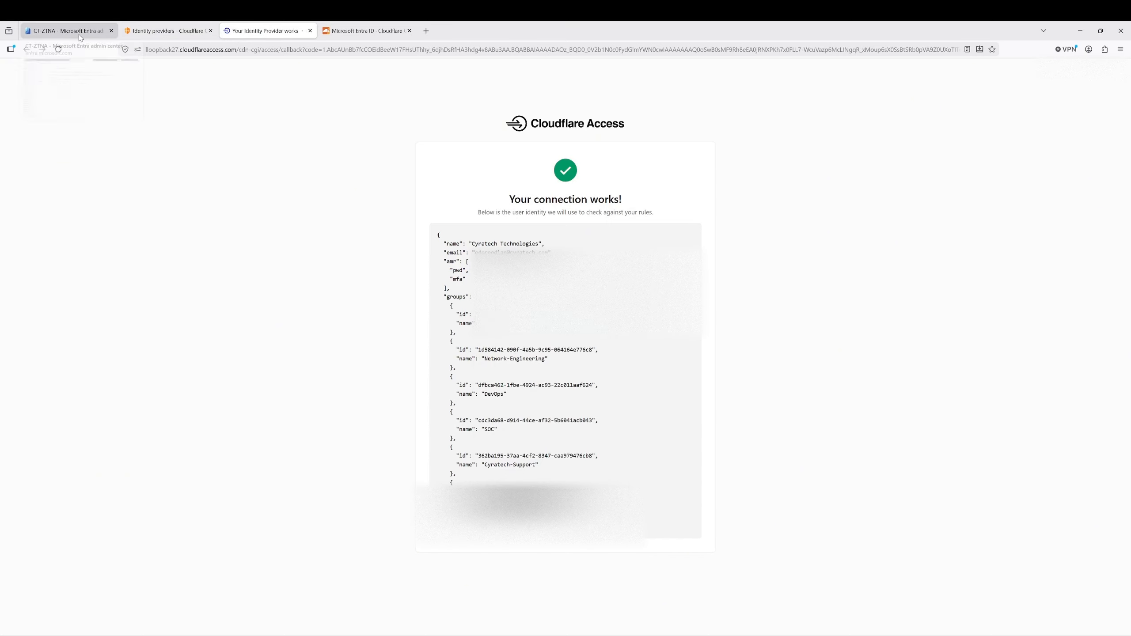
{"action": "left_click", "coordinate": [79, 37]}
Draft a reusable access policy in Cloudflare One whose Azure Groups include rule uses the copied group ID, and exit without saving
{"action": "left_click", "coordinate": [150, 30]}
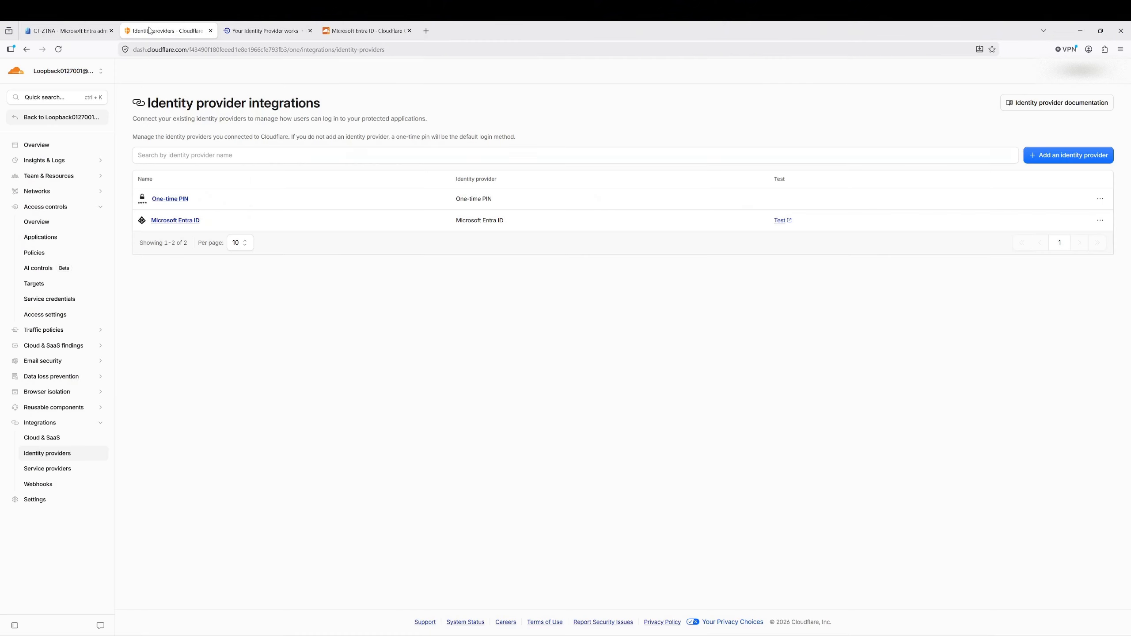
{"action": "left_click", "coordinate": [33, 253]}
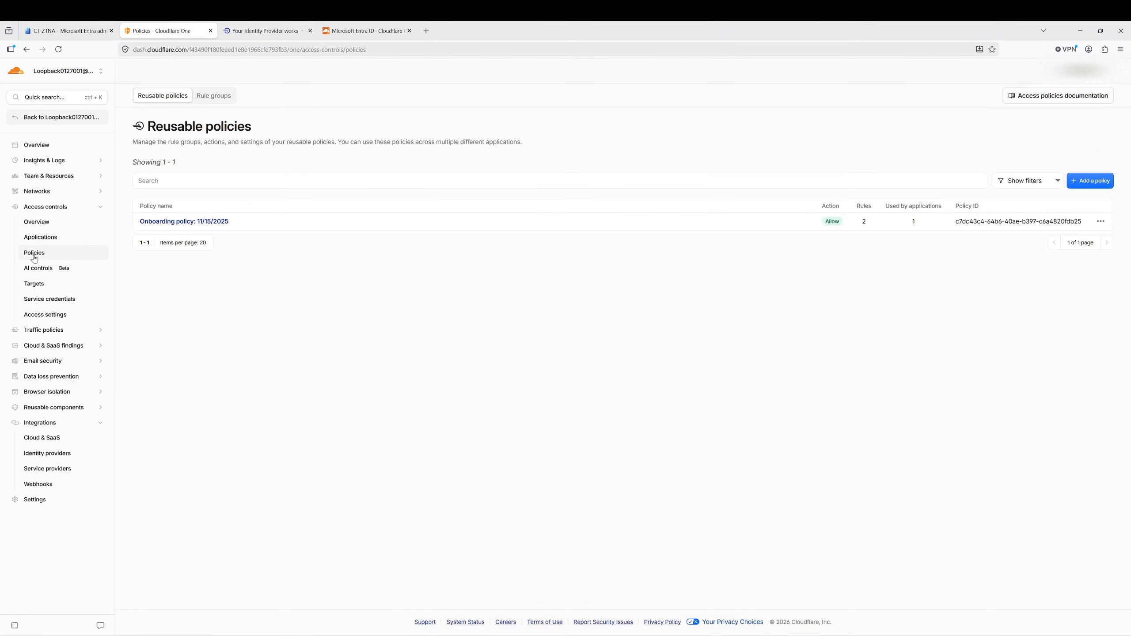
{"action": "left_click", "coordinate": [1089, 182]}
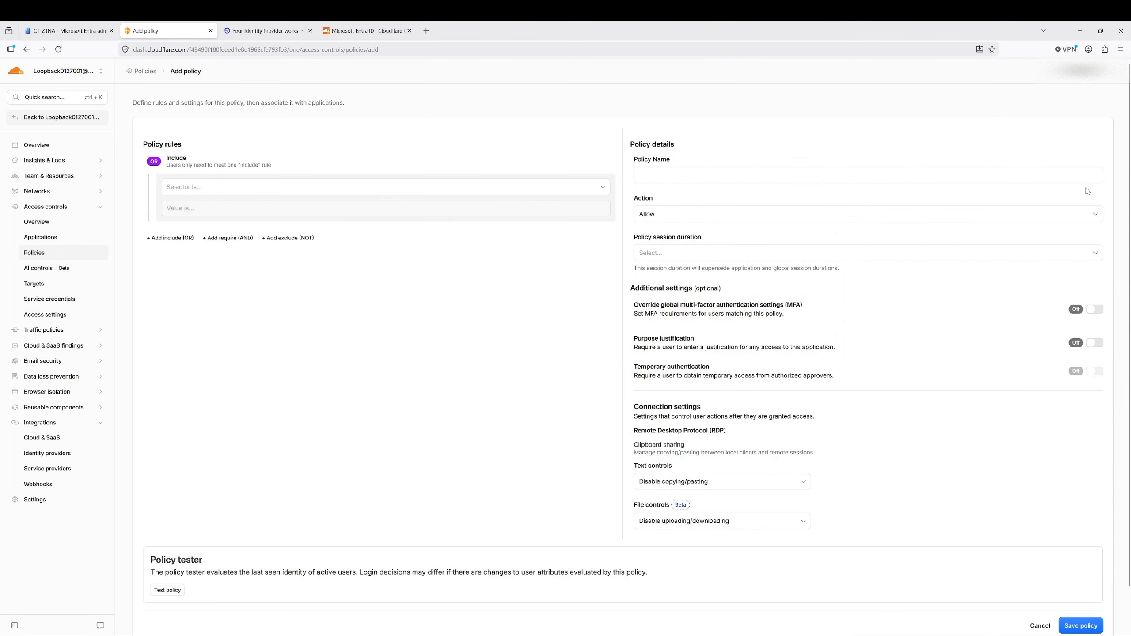
{"action": "left_click", "coordinate": [201, 188]}
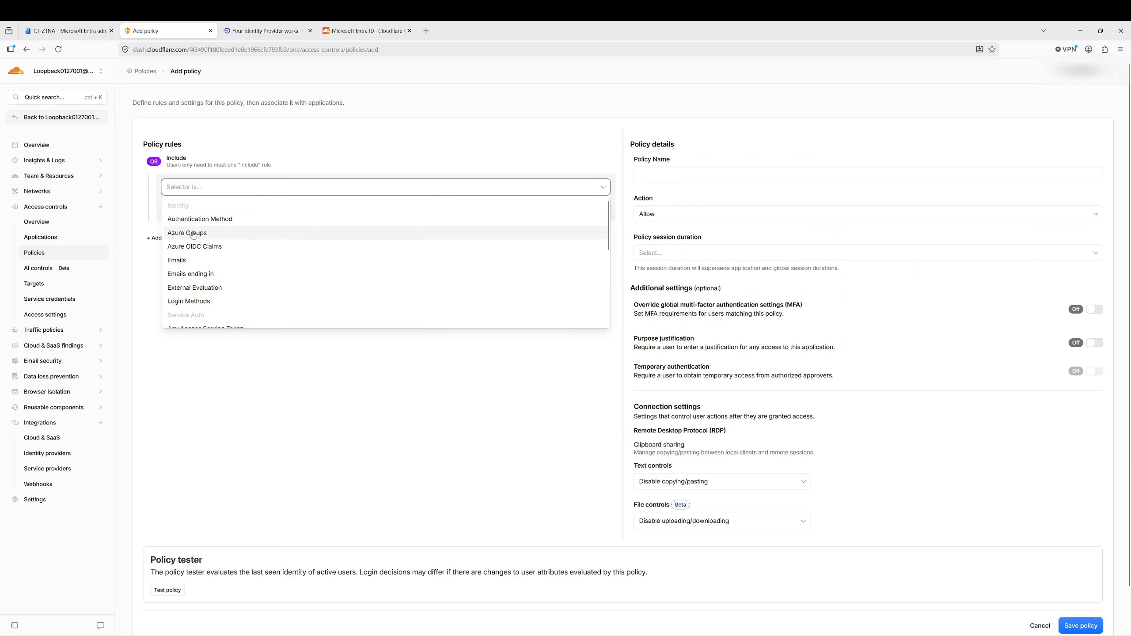
{"action": "left_click", "coordinate": [189, 232]}
{"action": "left_click", "coordinate": [189, 213]}
{"action": "key", "text": "ctrl+v"}
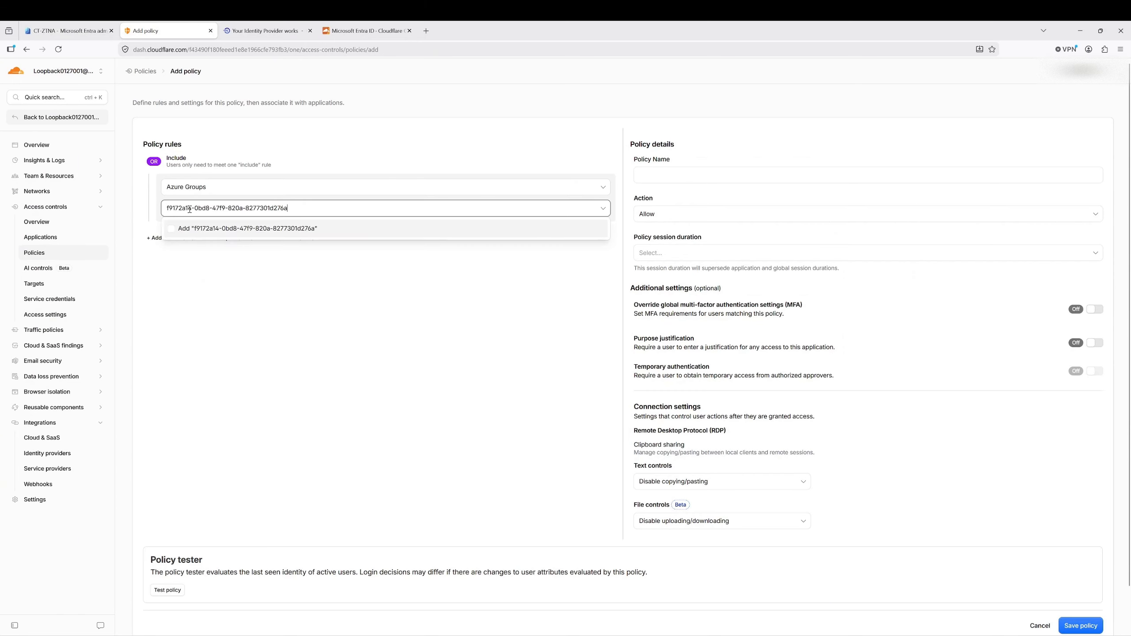
{"action": "left_click", "coordinate": [228, 228]}
{"action": "left_click", "coordinate": [226, 355]}
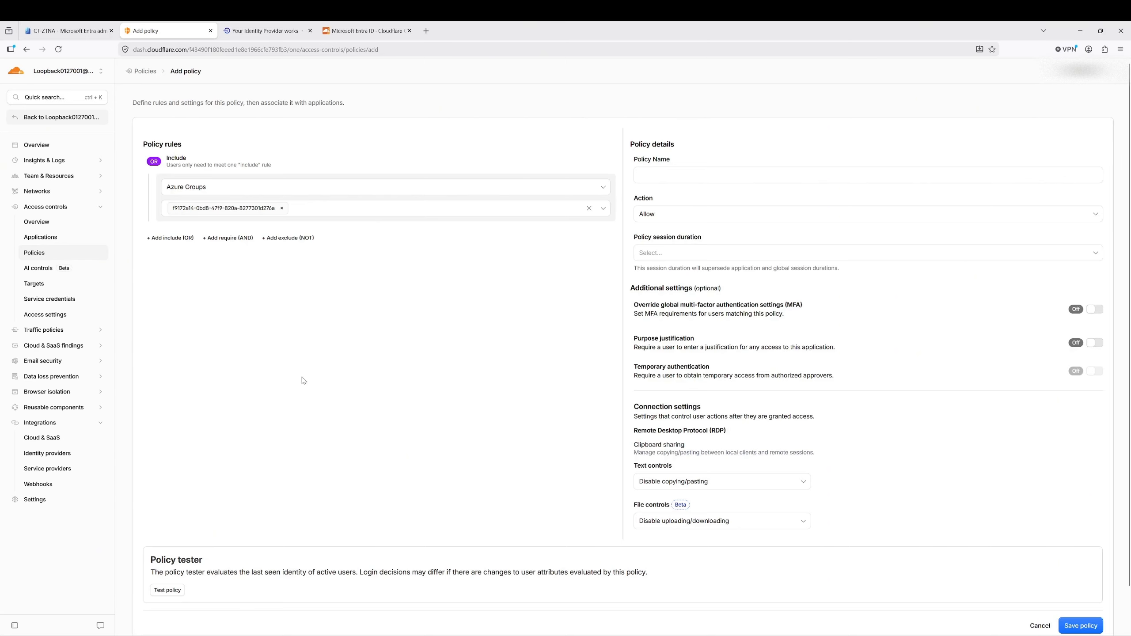
{"action": "left_click", "coordinate": [39, 458]}
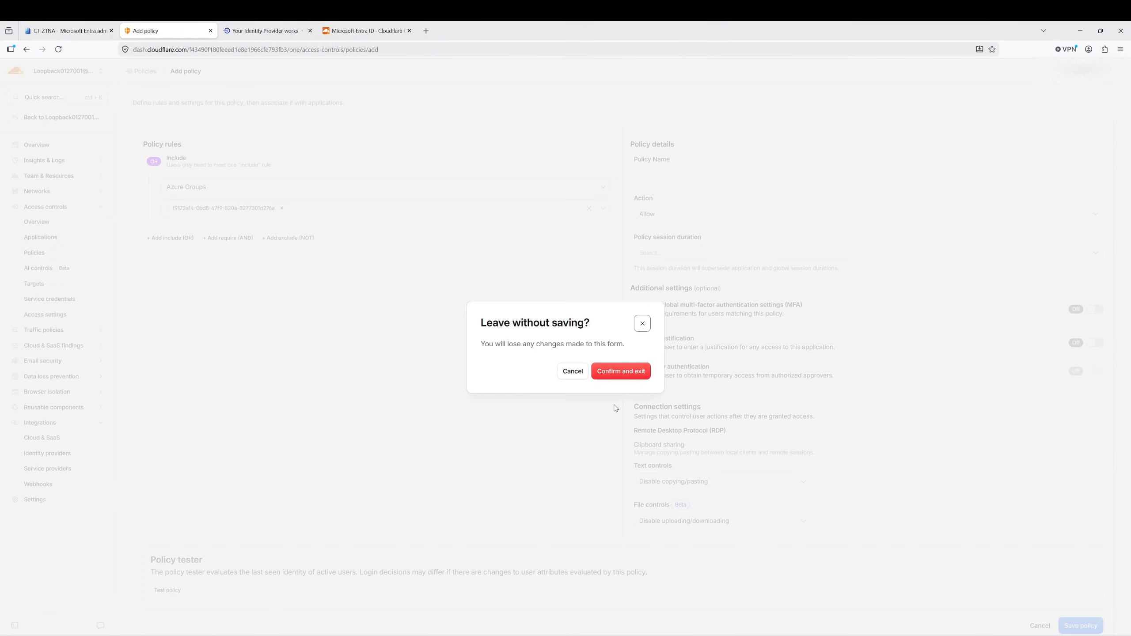
{"action": "left_click", "coordinate": [619, 373]}
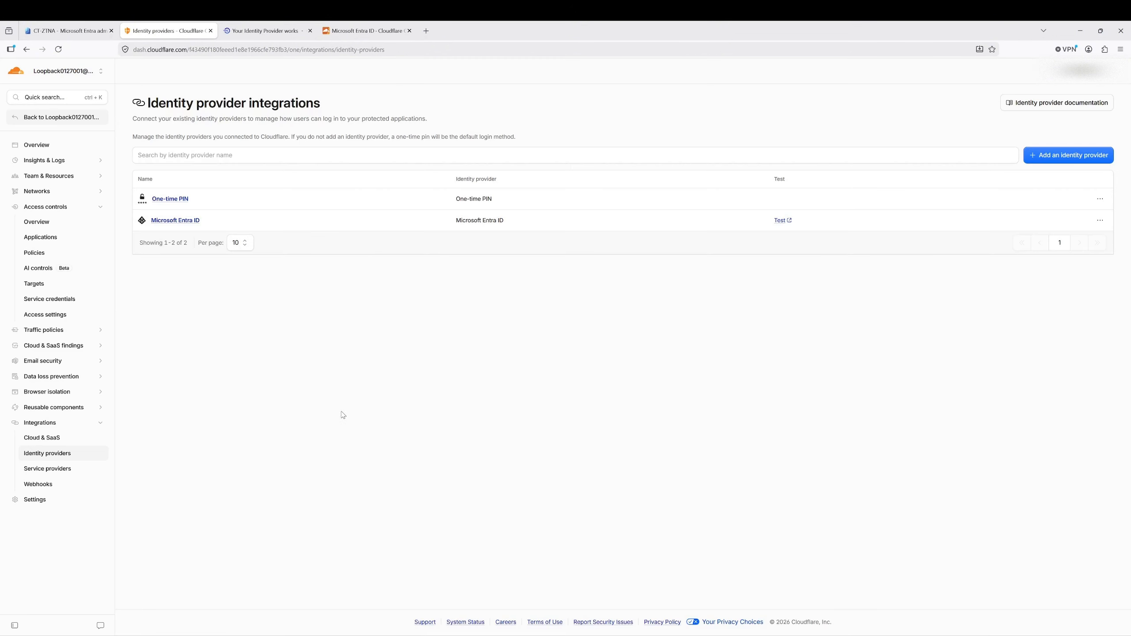
Open the Microsoft Entra ID provider's settings and regenerate its SCIM secret
{"action": "left_click", "coordinate": [177, 220]}
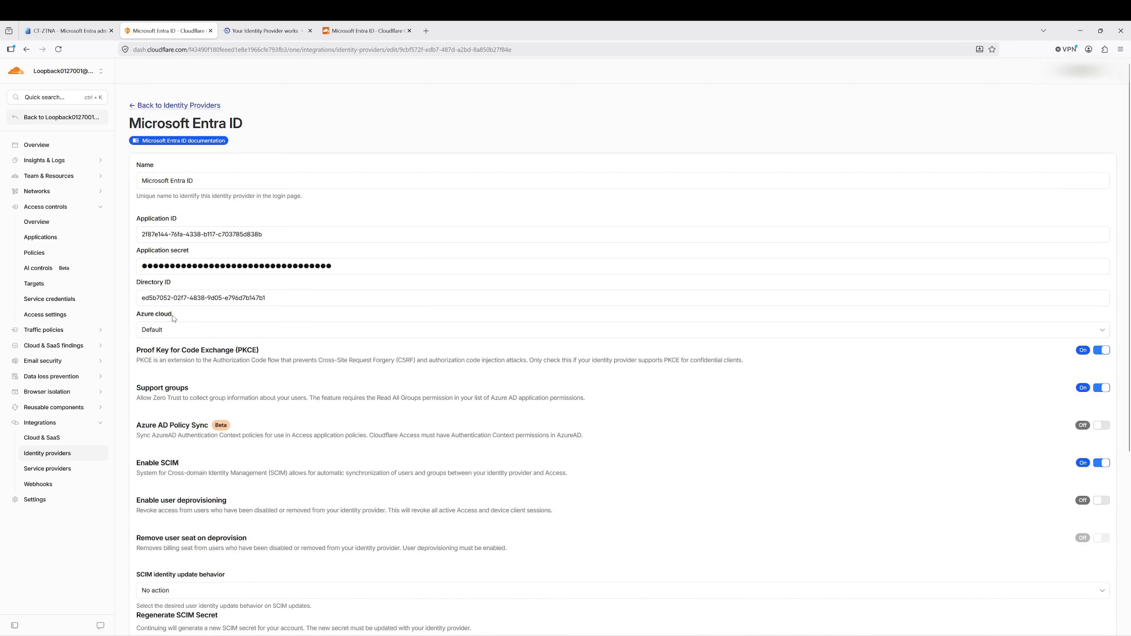
{"action": "scroll", "coordinate": [182, 338], "scroll_direction": "down", "scroll_amount": 5}
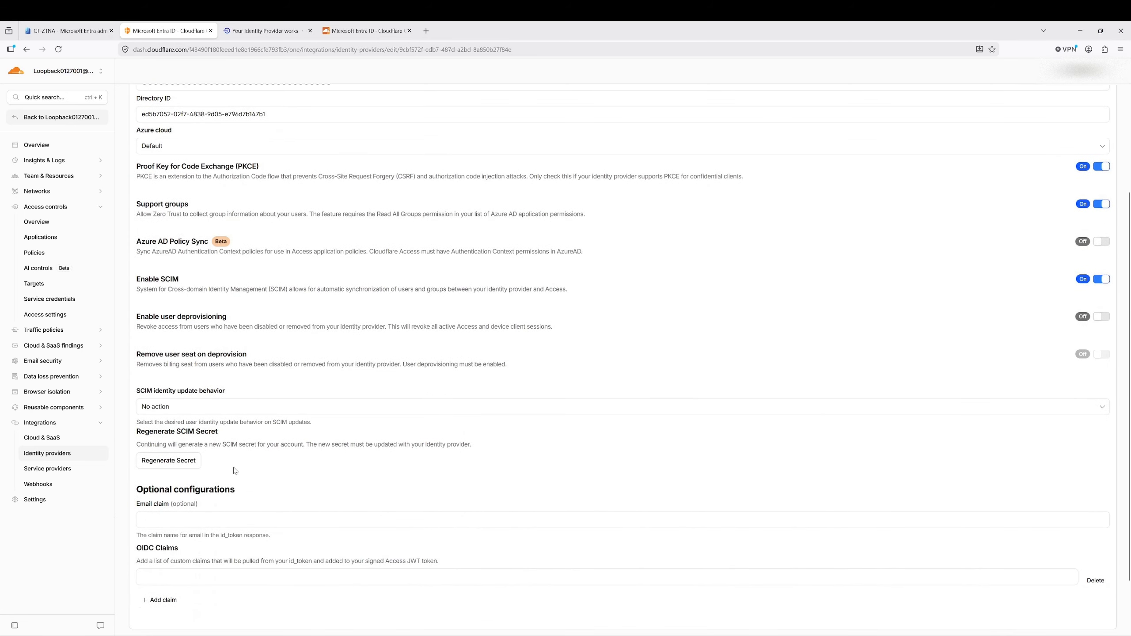
{"action": "left_click_drag", "start_coordinate": [138, 284], "coordinate": [180, 283]}
{"action": "left_click", "coordinate": [165, 464]}
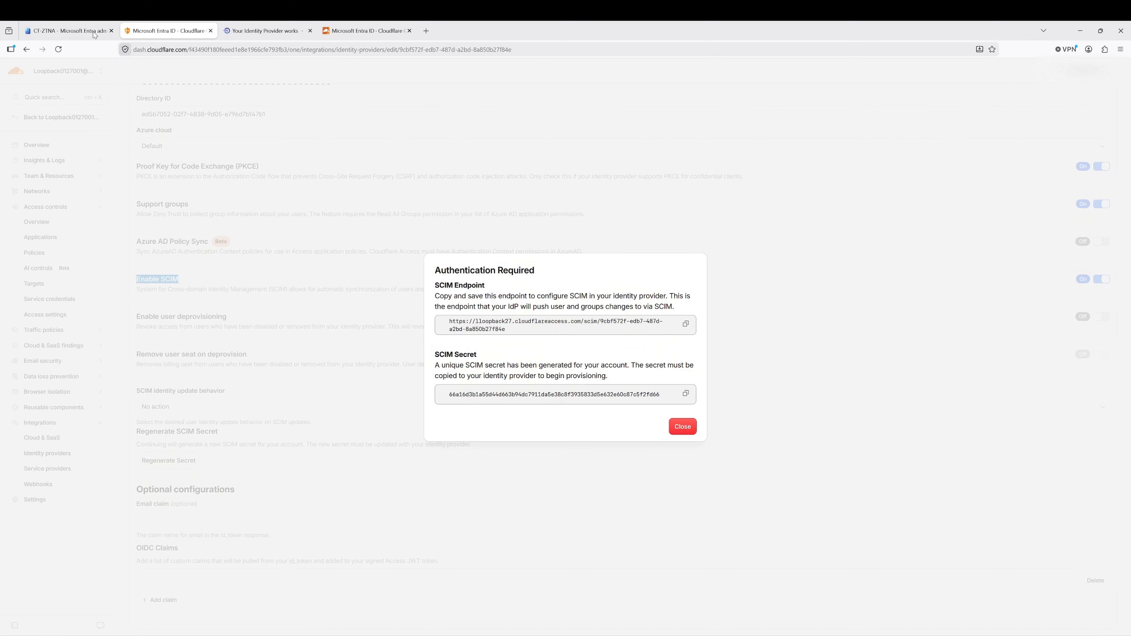
Switch to Microsoft Entra and start creating a custom non-gallery enterprise application, beginning its name with "CT-"
{"action": "left_click", "coordinate": [57, 31]}
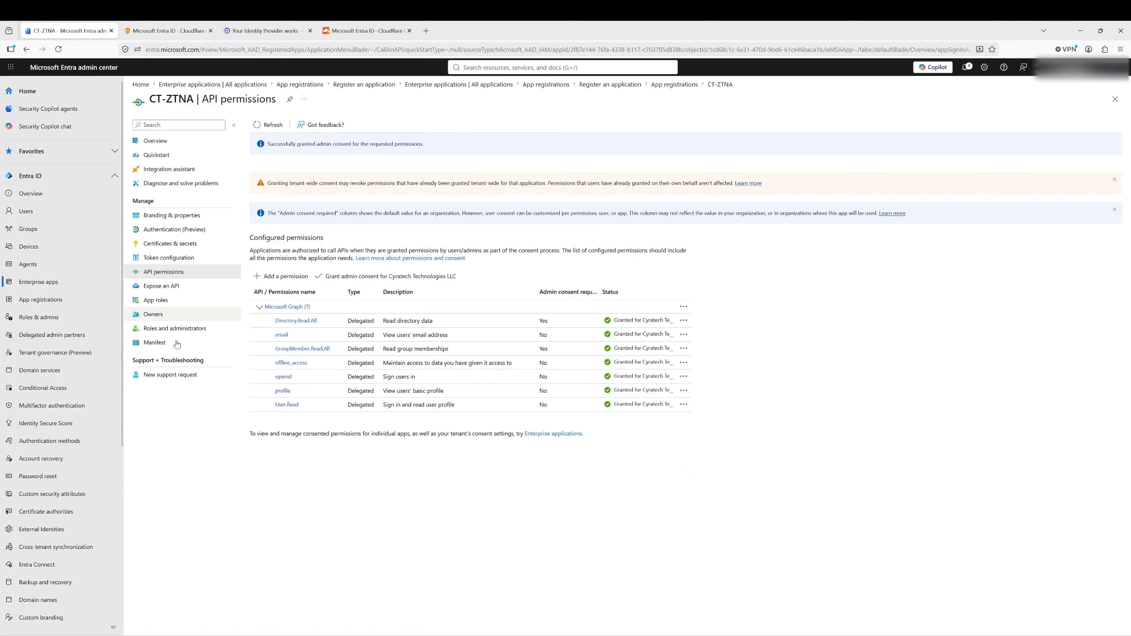
{"action": "left_click", "coordinate": [36, 283]}
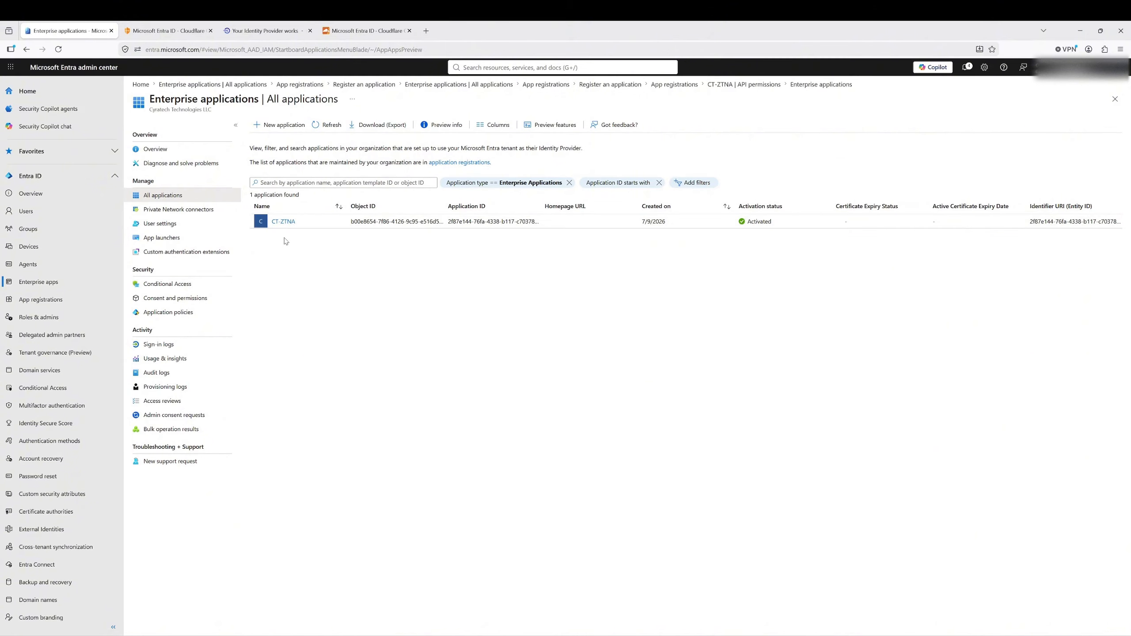
{"action": "left_click", "coordinate": [272, 127]}
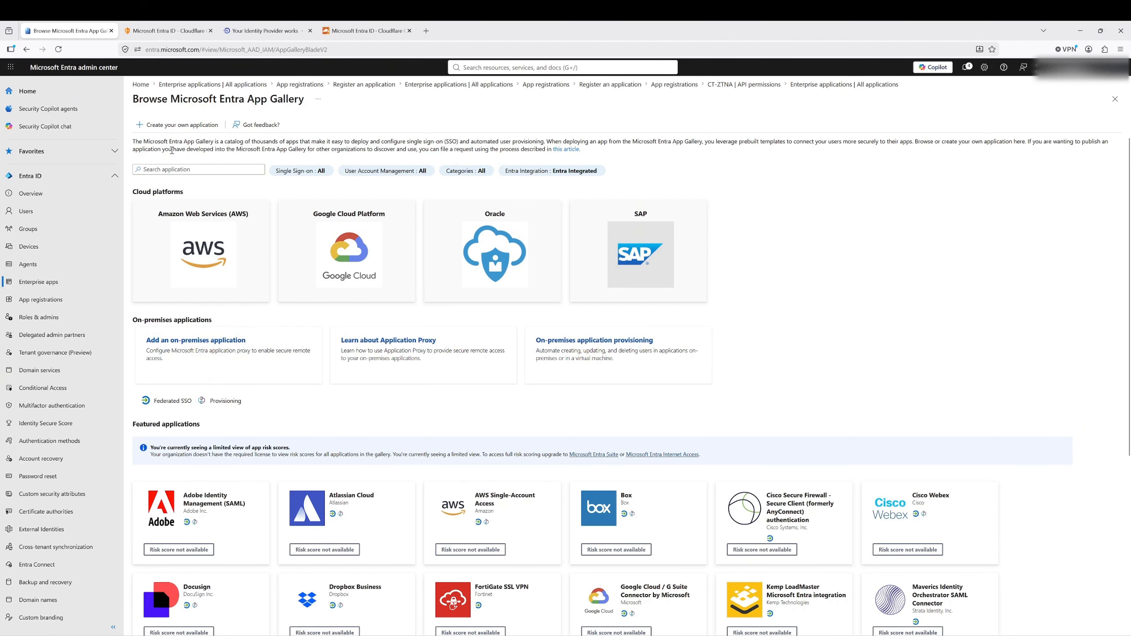
{"action": "left_click", "coordinate": [174, 126]}
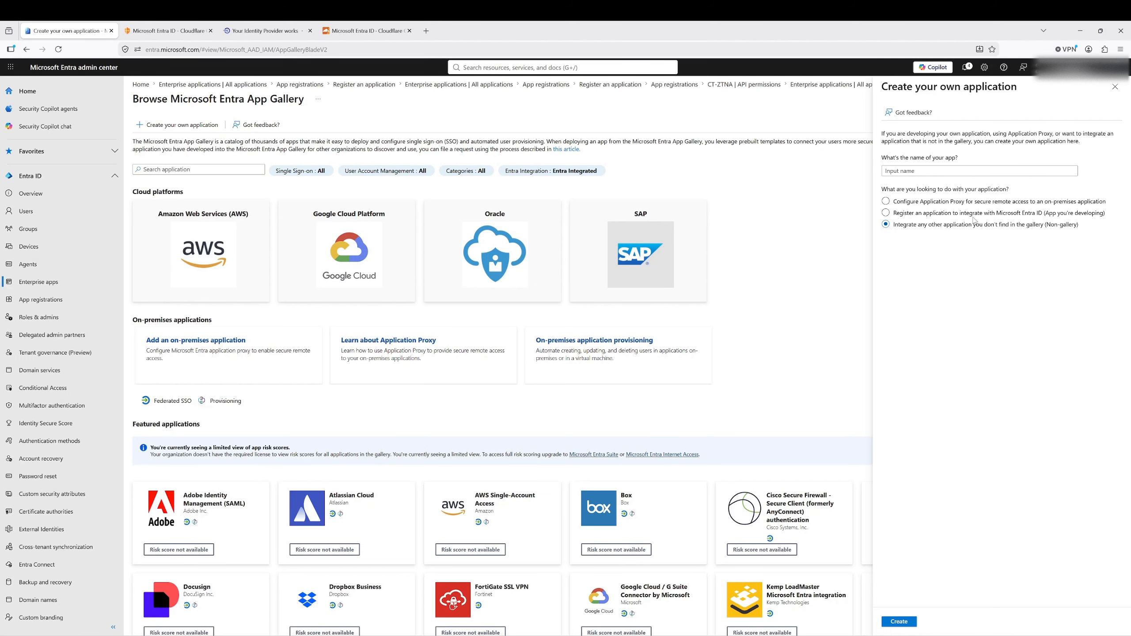
{"action": "left_click", "coordinate": [904, 623]}
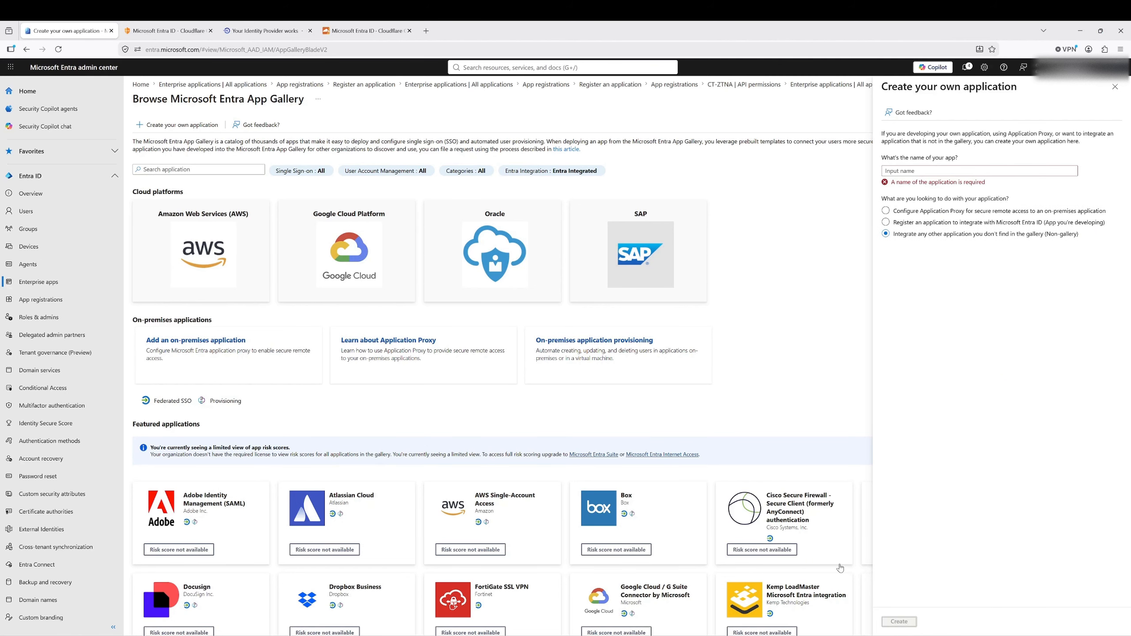
{"action": "left_click", "coordinate": [893, 171]}
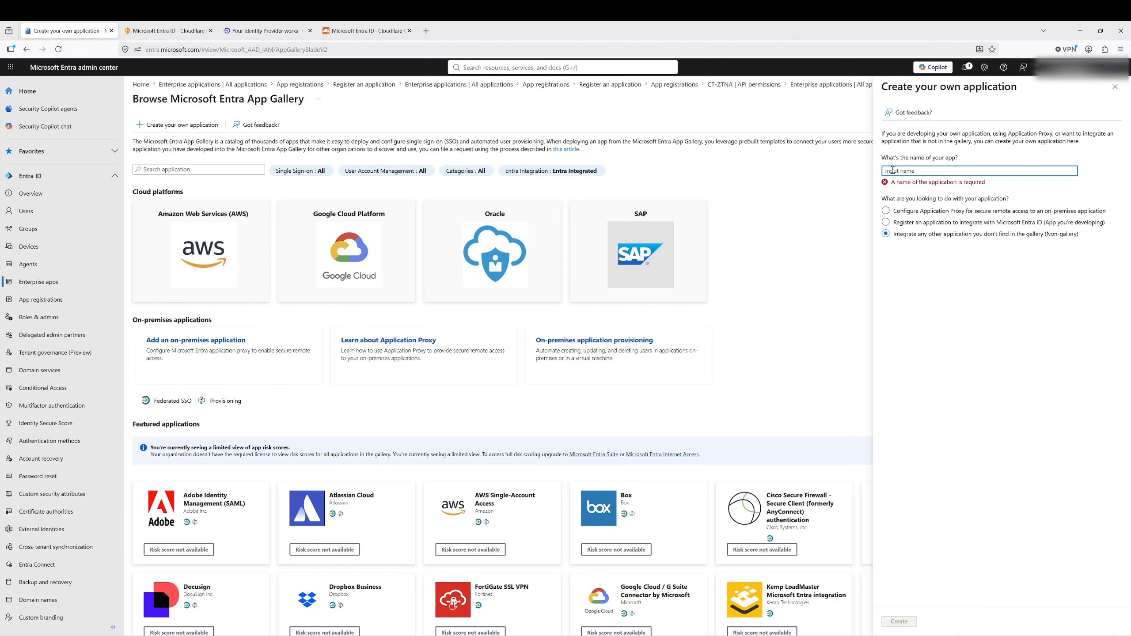
{"action": "type", "text": "CT-"}
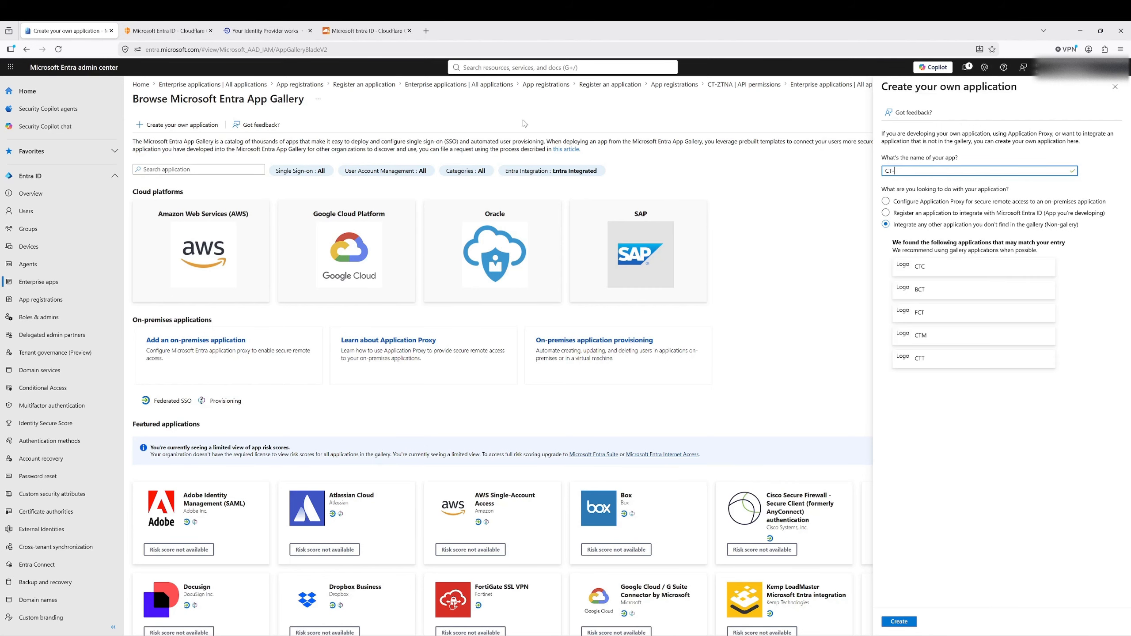
Copy the word "SCIM" from Cloudflare One's SCIM endpoint heading, name the new Entra application "CT-SCIM" and create it
{"action": "left_click", "coordinate": [159, 29]}
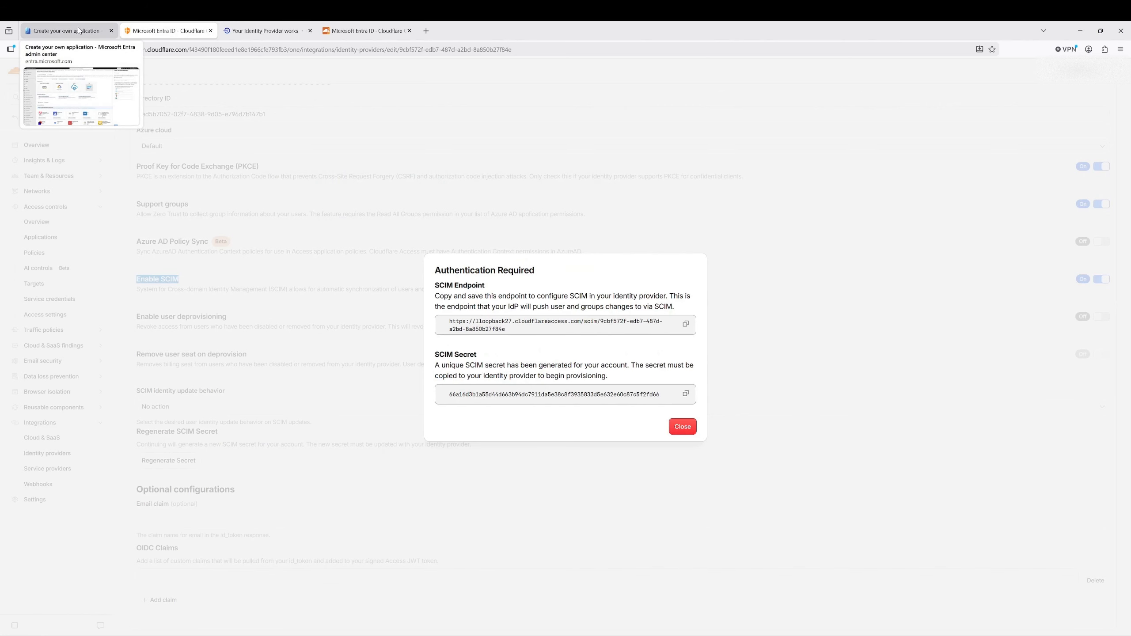
{"action": "double_click", "coordinate": [439, 285]}
{"action": "right_click", "coordinate": [441, 286]}
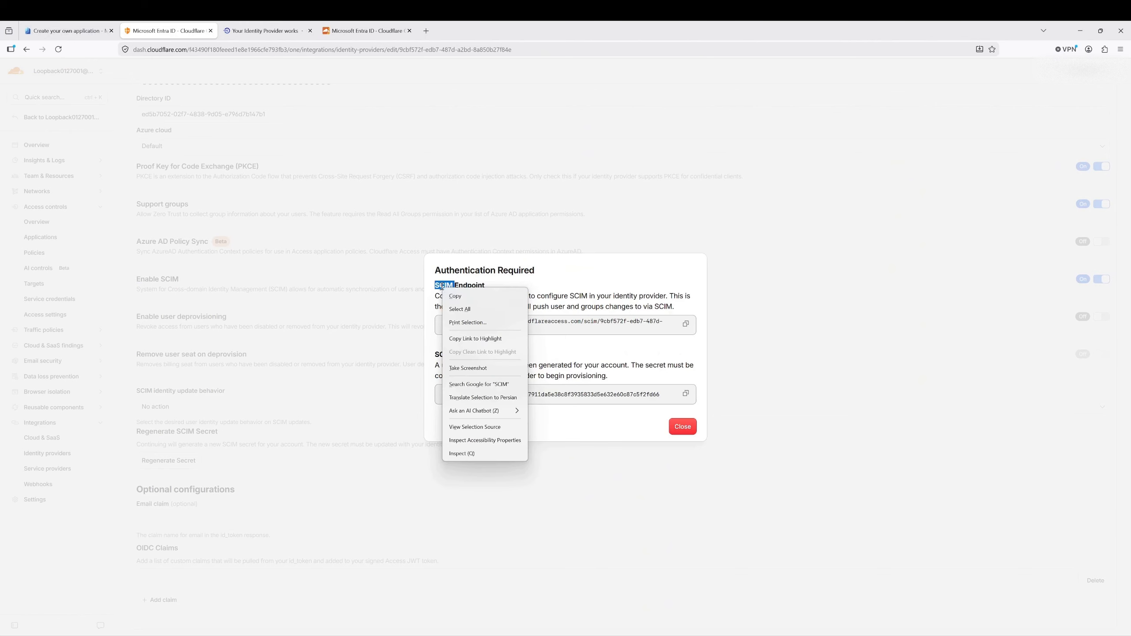
{"action": "left_click", "coordinate": [452, 296]}
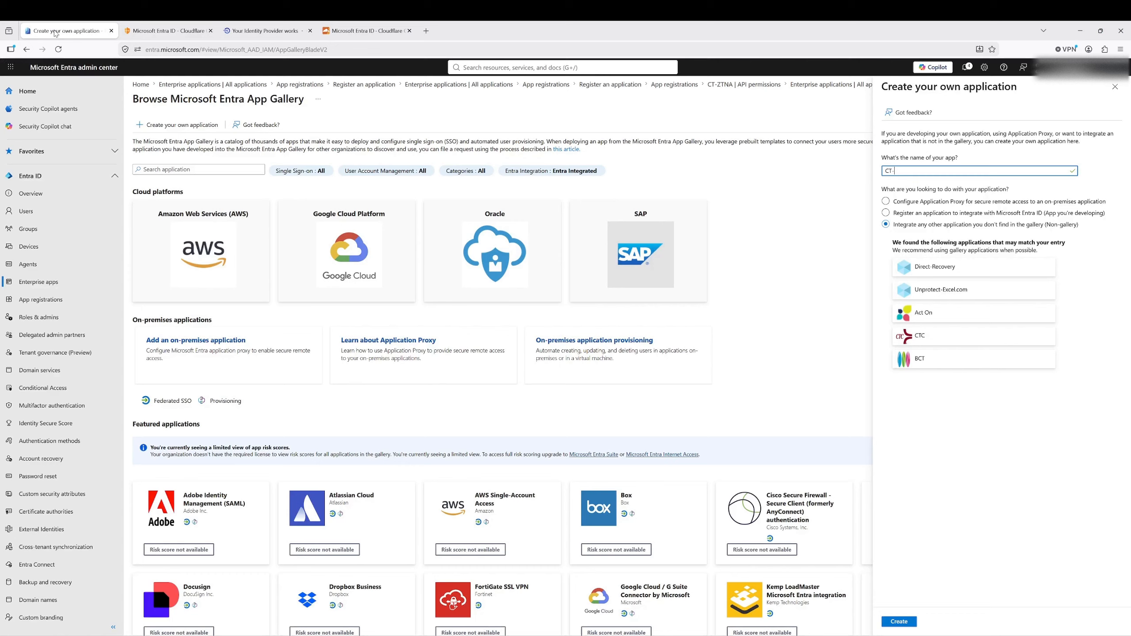
{"action": "left_click", "coordinate": [67, 31]}
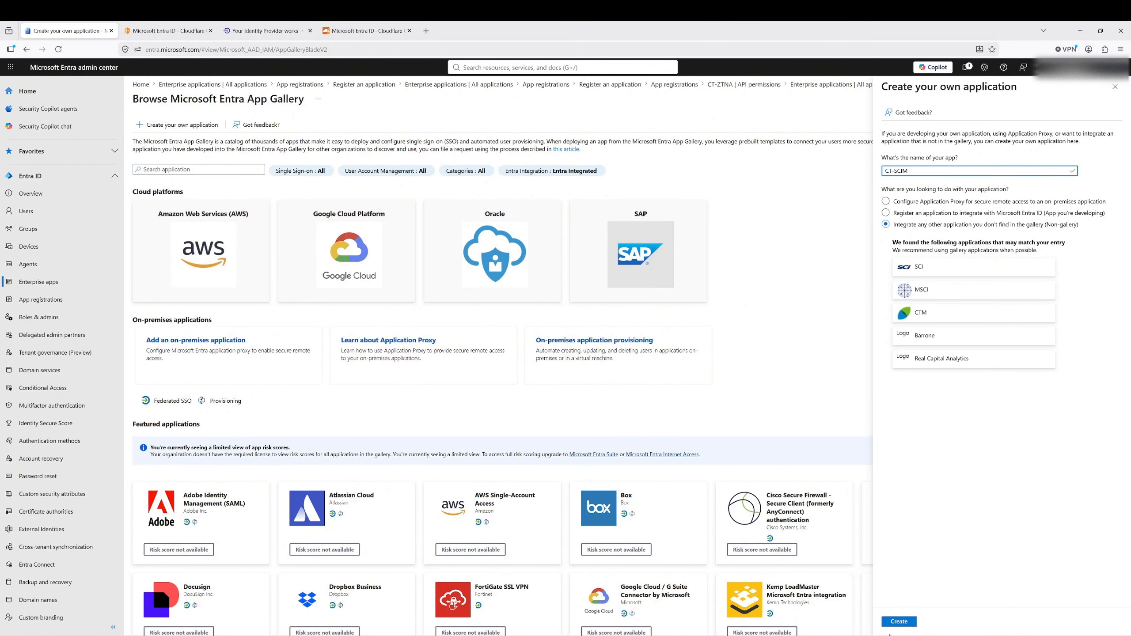
{"action": "key", "text": "Return"}
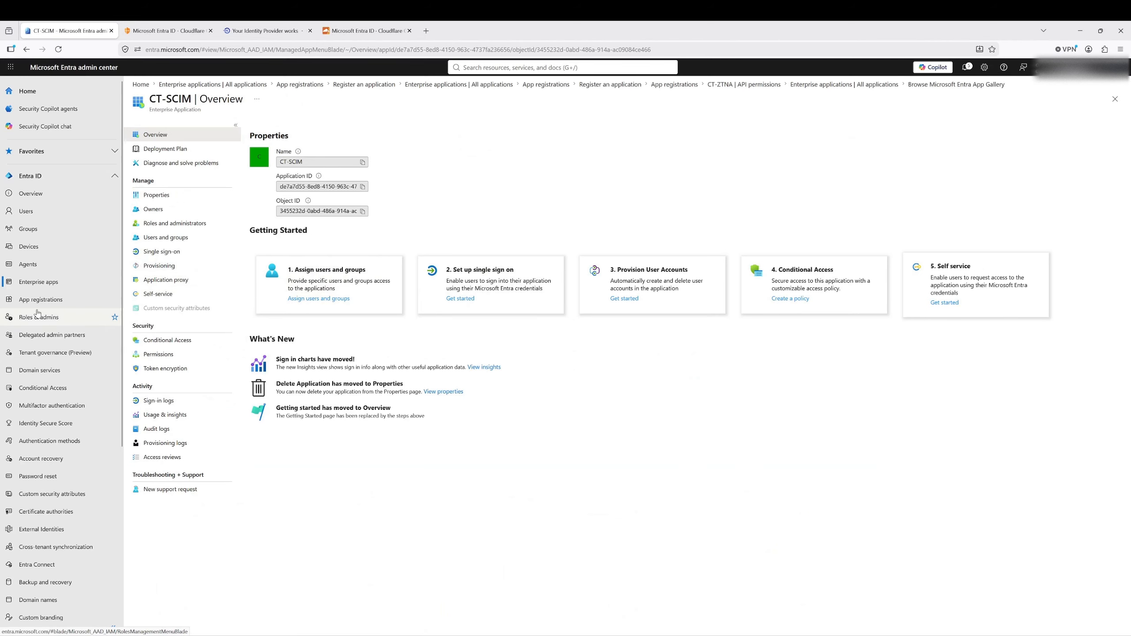
Start a new provisioning configuration for the CT-SCIM enterprise application, using the SCIM endpoint copied from Cloudflare One as its tenant URL
{"action": "left_click", "coordinate": [36, 282]}
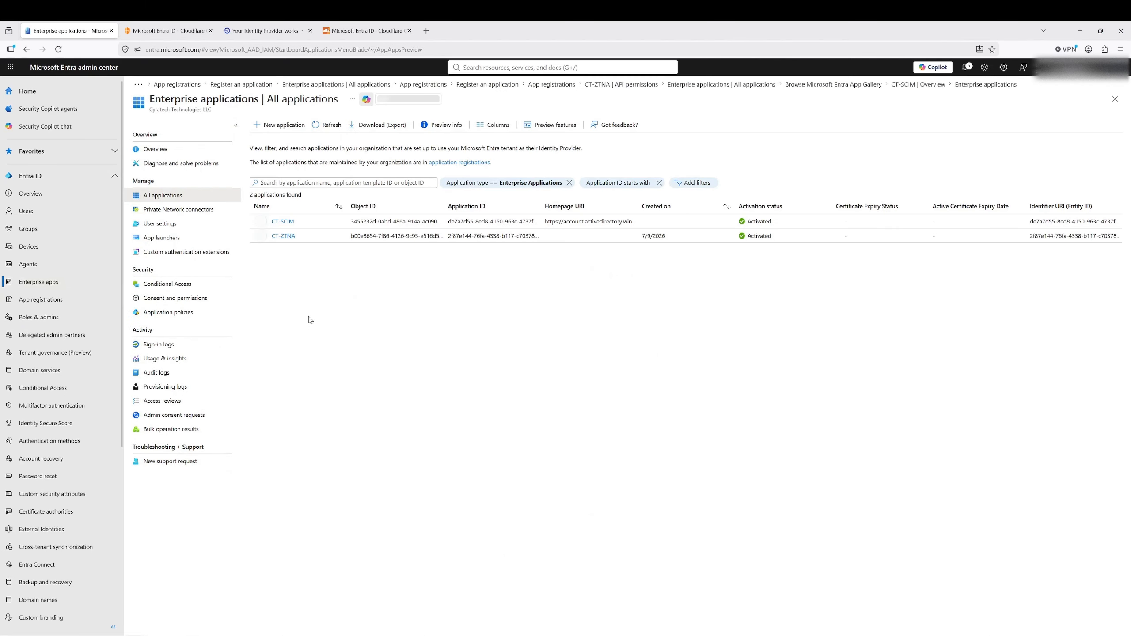
{"action": "left_click", "coordinate": [283, 225]}
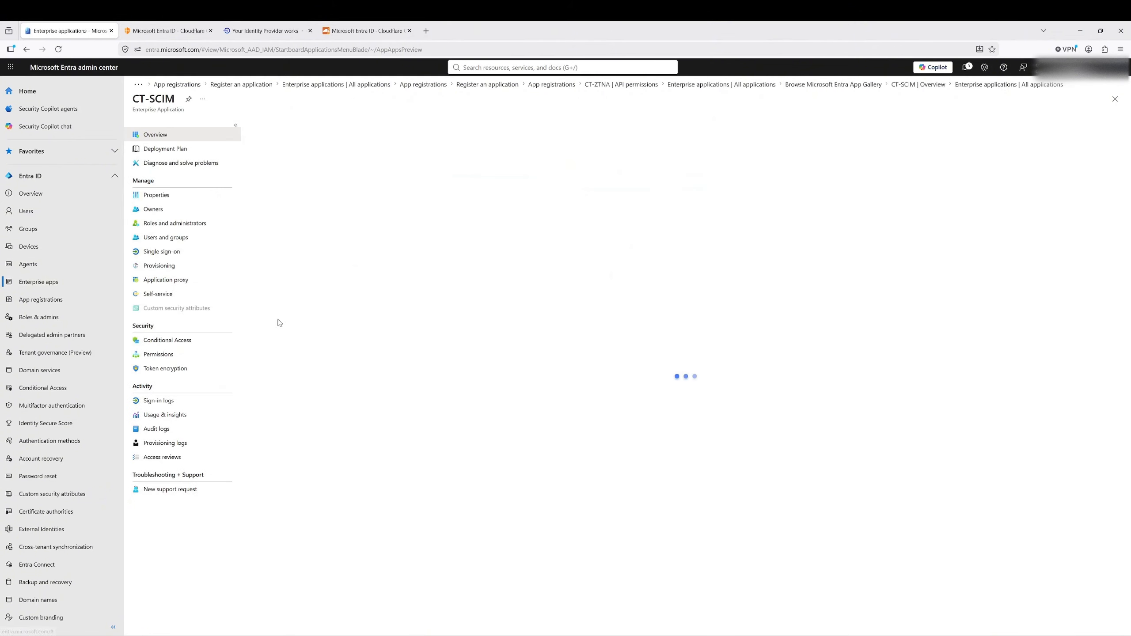
{"action": "left_click", "coordinate": [159, 266]}
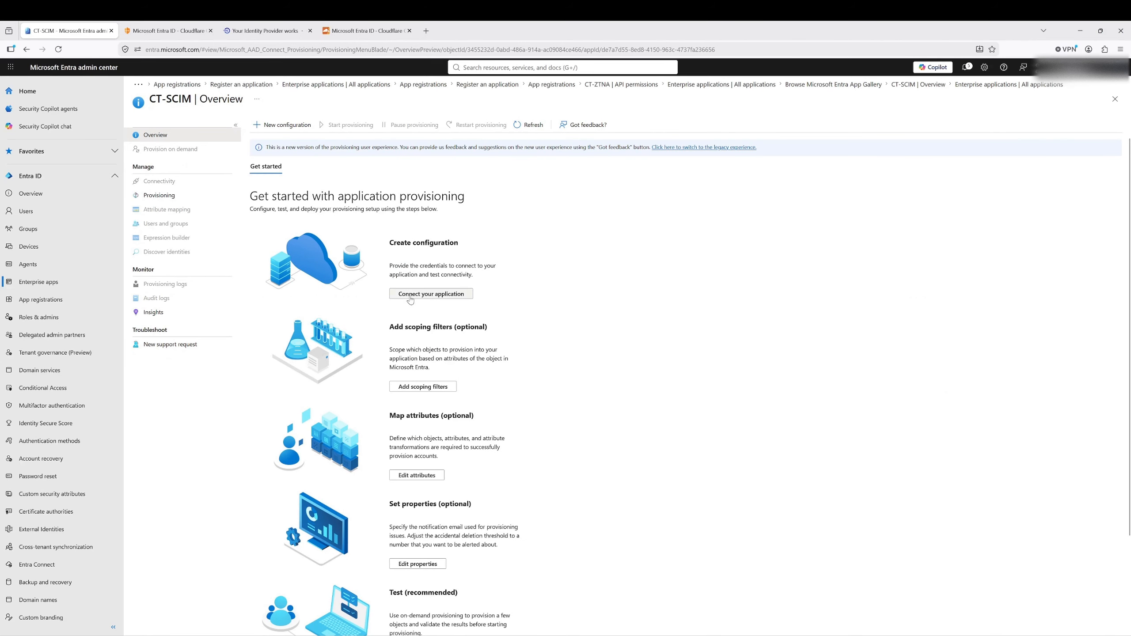
{"action": "left_click", "coordinate": [269, 129]}
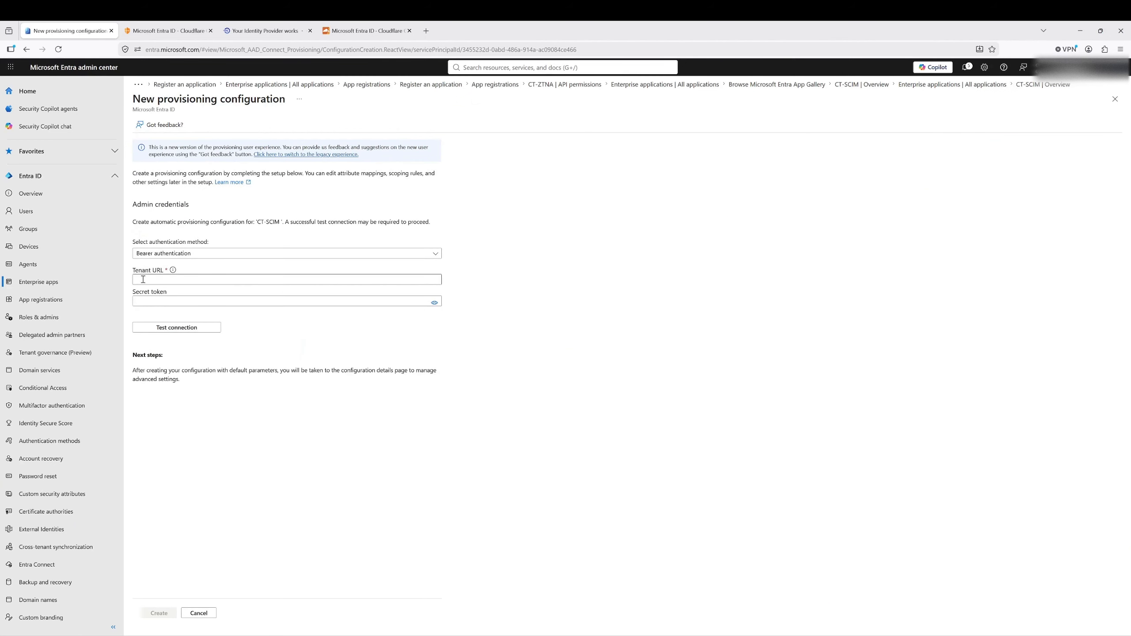
{"action": "left_click", "coordinate": [143, 279]}
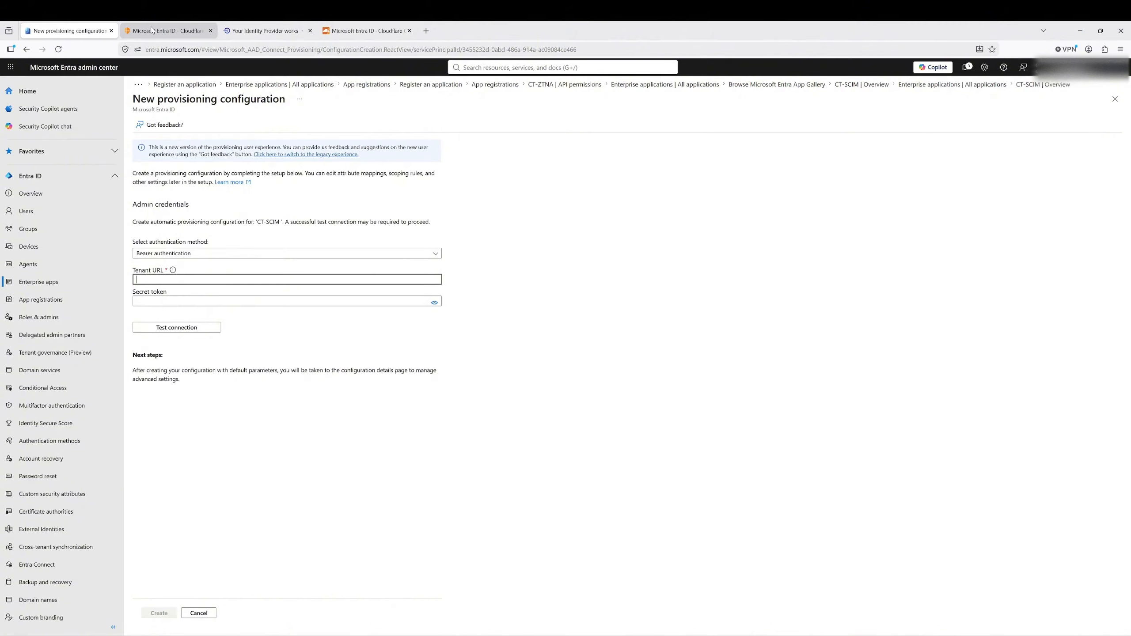
{"action": "left_click", "coordinate": [167, 31]}
{"action": "left_click", "coordinate": [685, 324]}
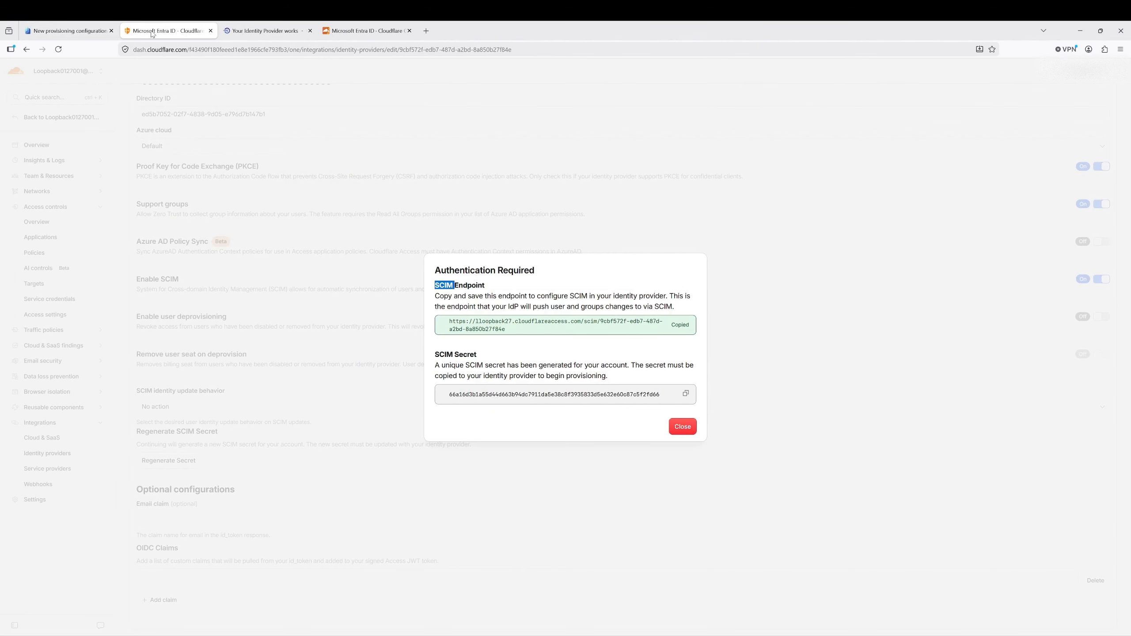
{"action": "left_click", "coordinate": [66, 31]}
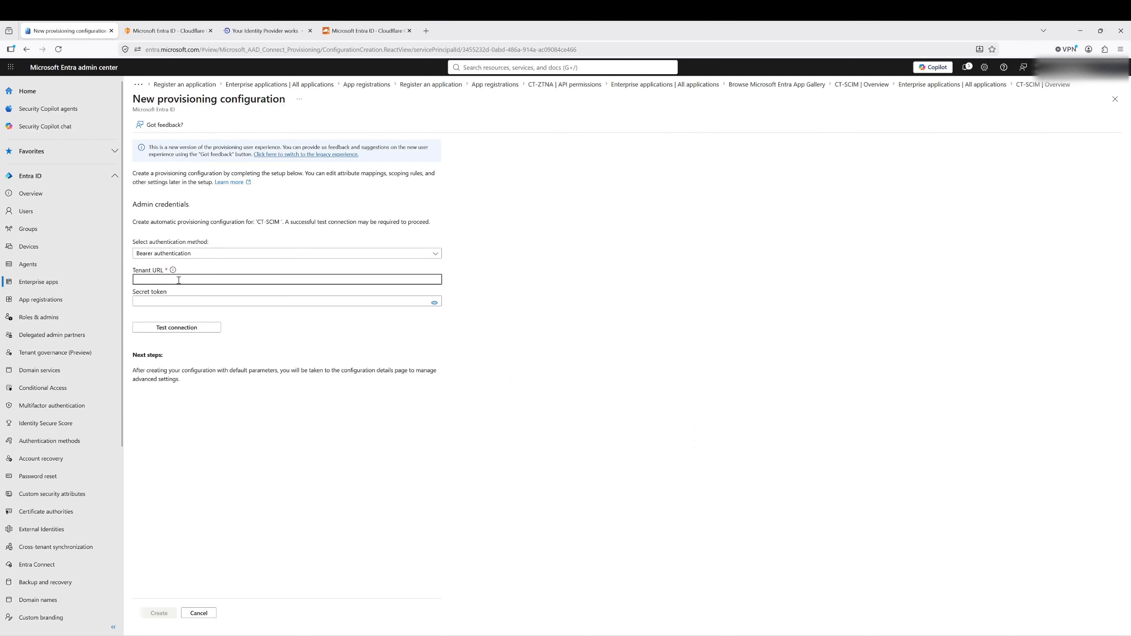
{"action": "key", "text": "ctrl+v"}
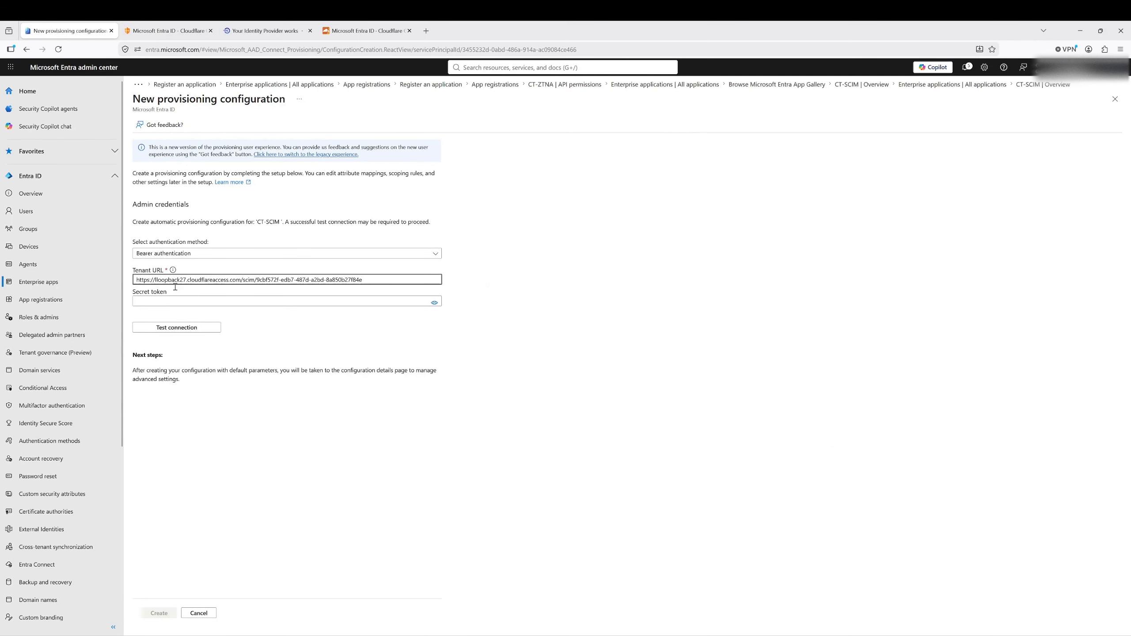
Copy the SCIM secret from Cloudflare One and paste it as the secret token of the Entra provisioning configuration
{"action": "left_click", "coordinate": [154, 302]}
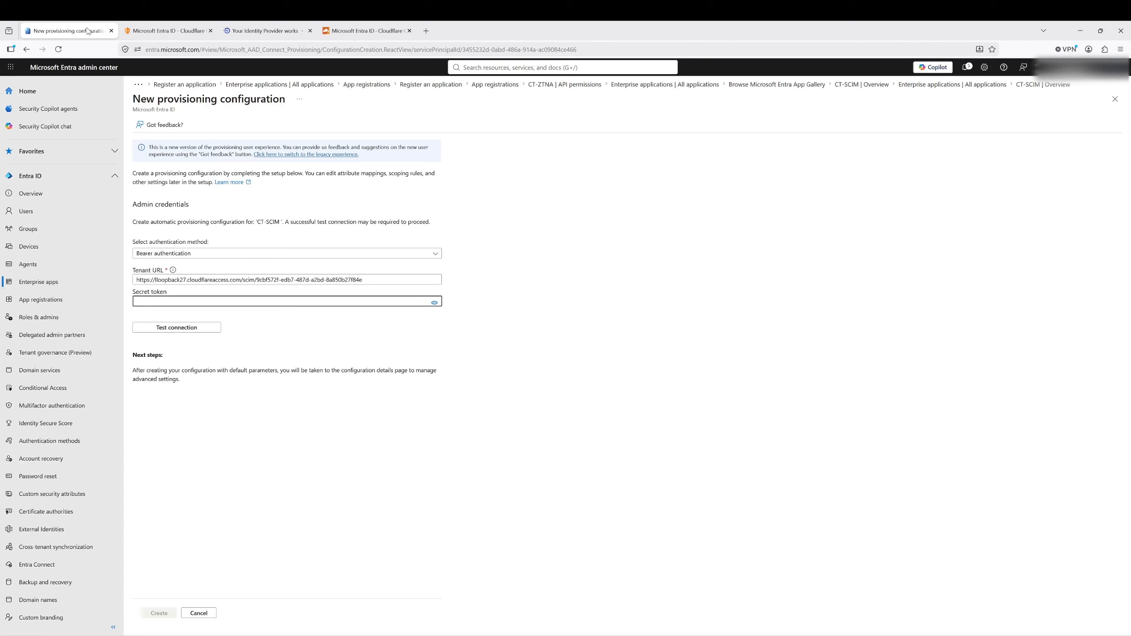
{"action": "left_click", "coordinate": [152, 28]}
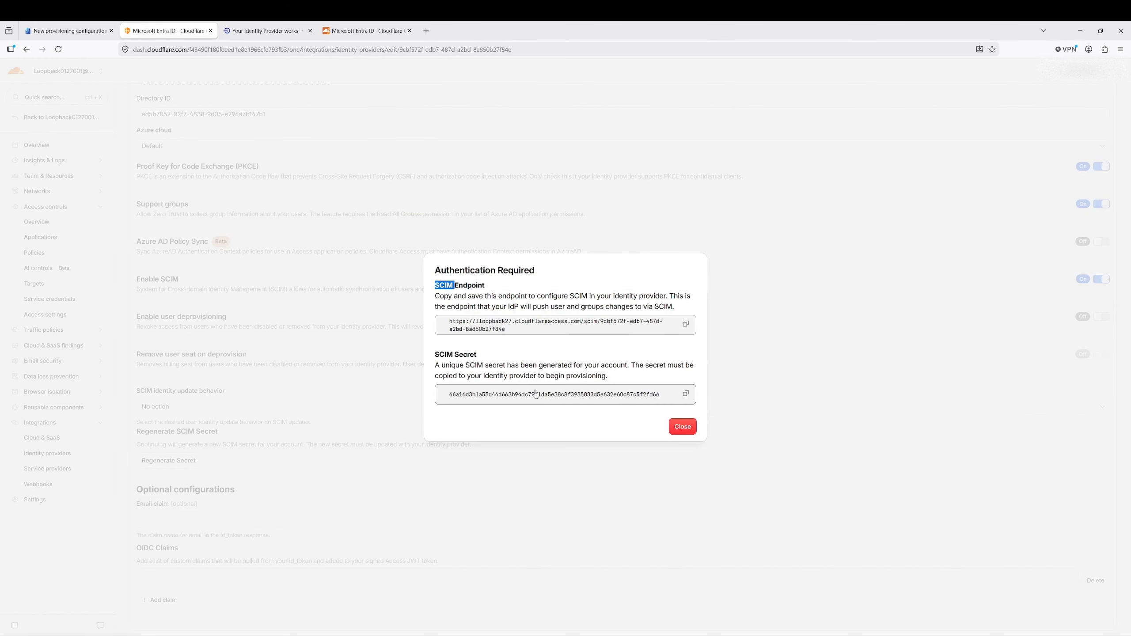
{"action": "left_click", "coordinate": [686, 395]}
{"action": "left_click", "coordinate": [76, 29]}
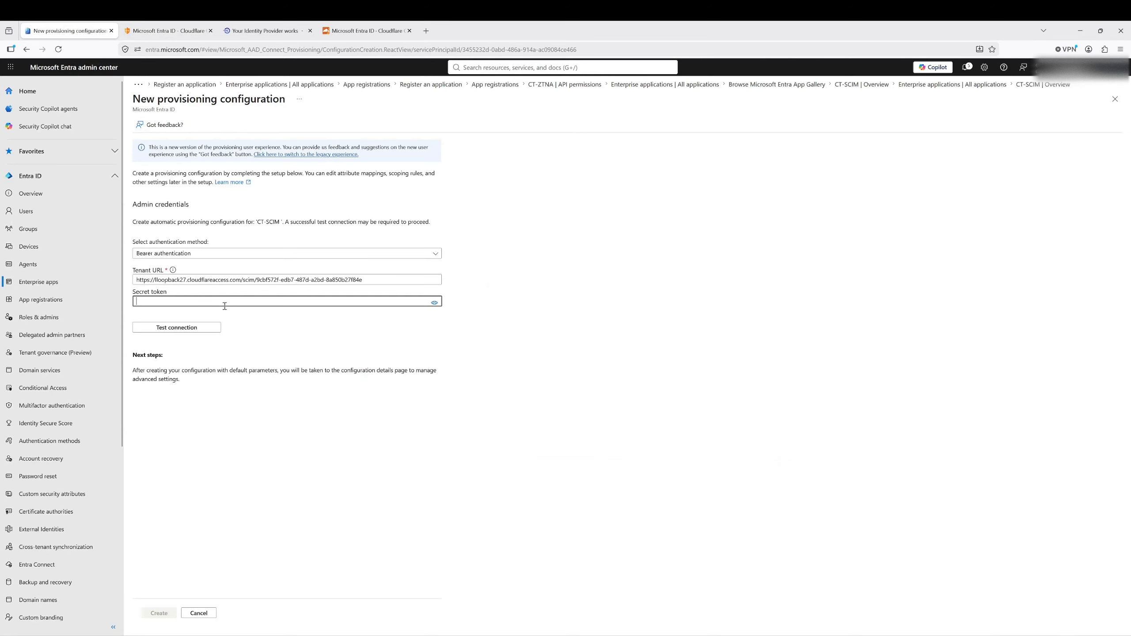
{"action": "key", "text": "ctrl+v"}
Test the provisioning connection and create the CT-SCIM configuration, declining to save the credentials in the browser
{"action": "left_click", "coordinate": [177, 329]}
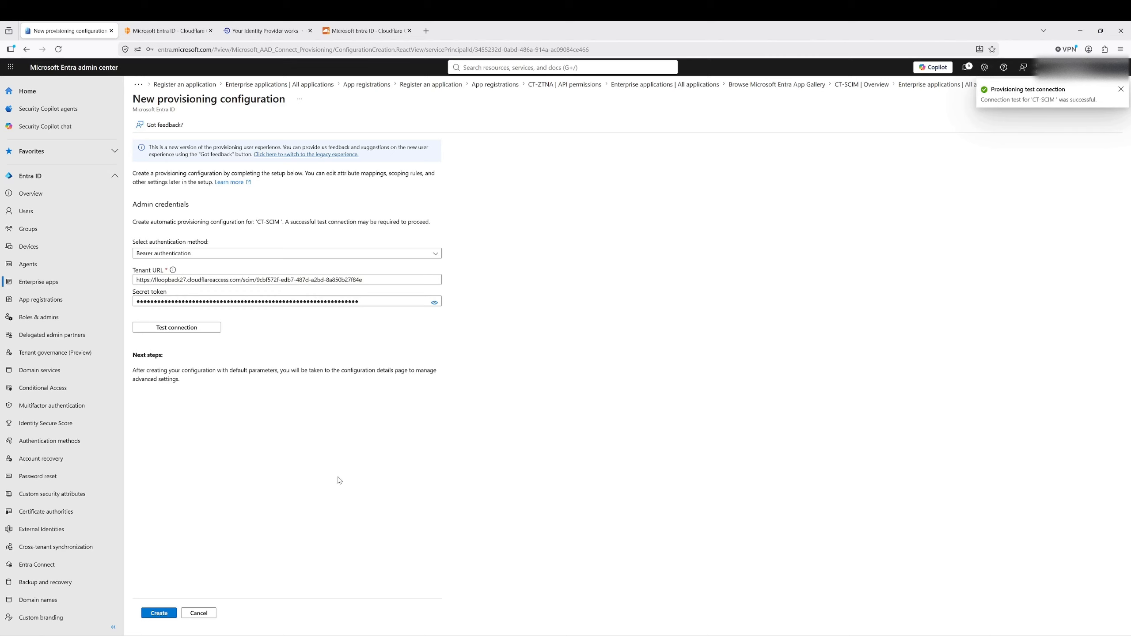
{"action": "left_click", "coordinate": [153, 614]}
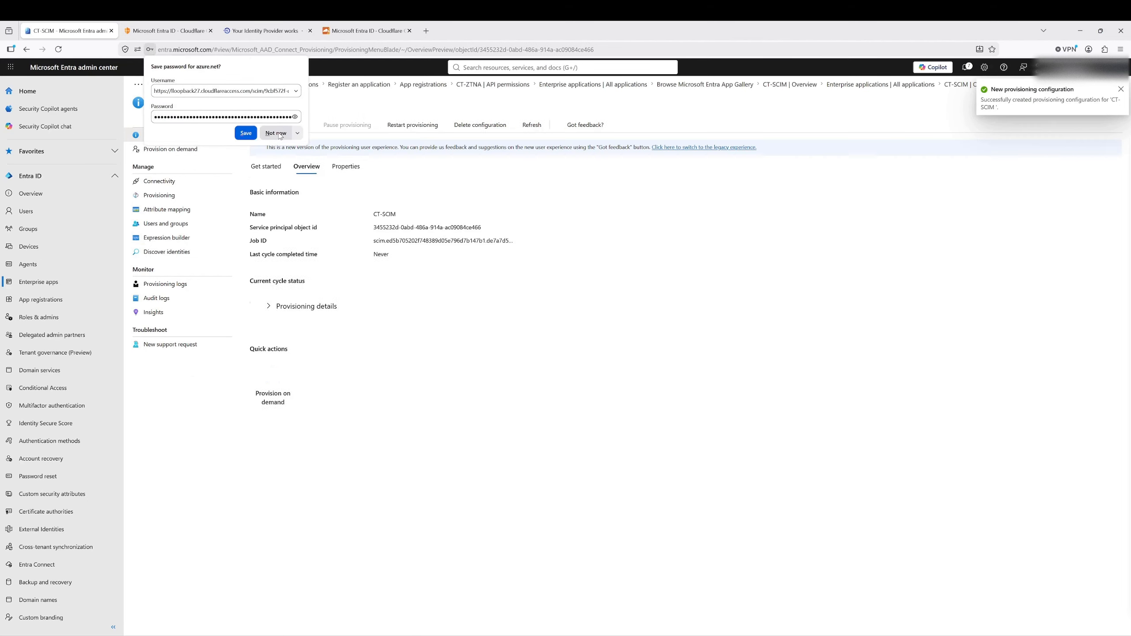
{"action": "left_click", "coordinate": [276, 133]}
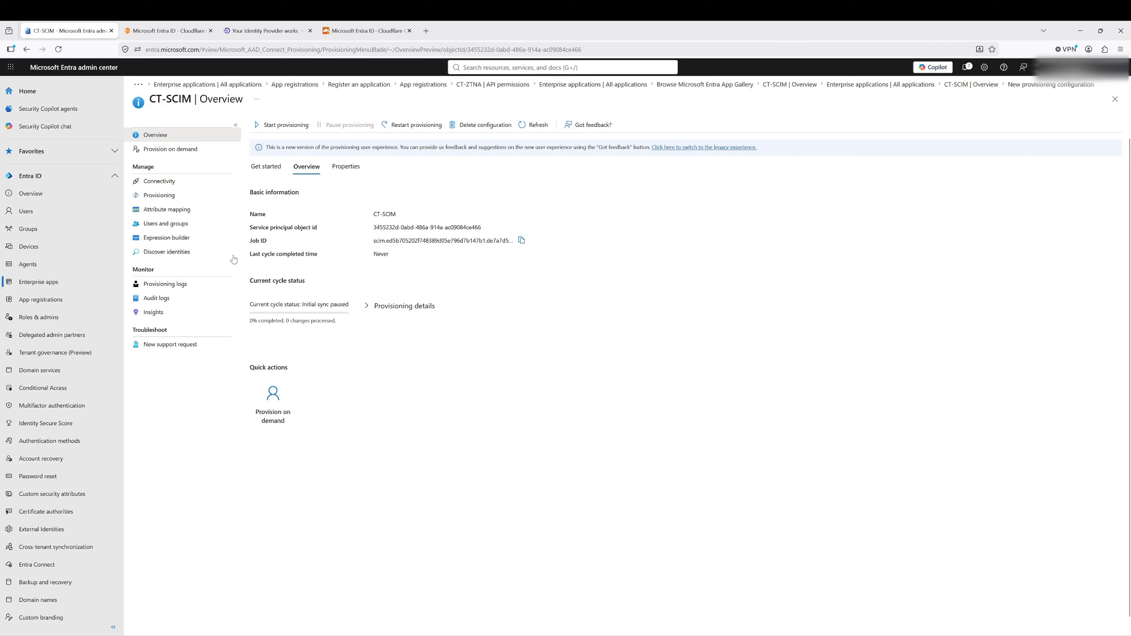
Assign the DevOps, Network-Engineering and SOC groups to the CT-SCIM application
{"action": "left_click", "coordinate": [152, 228]}
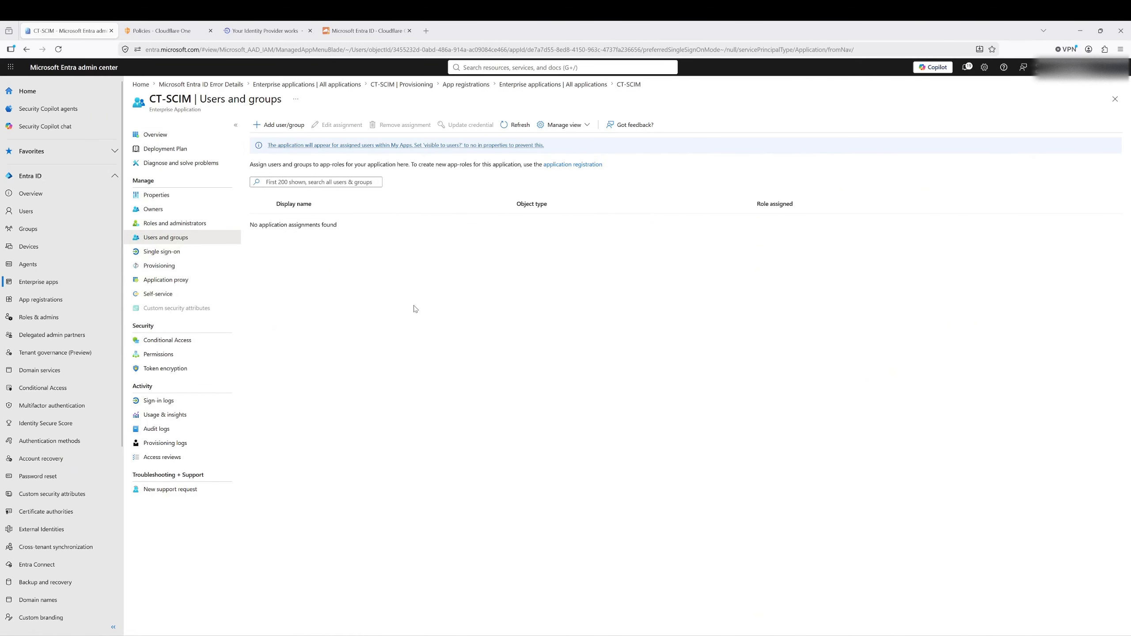
{"action": "left_click", "coordinate": [278, 125]}
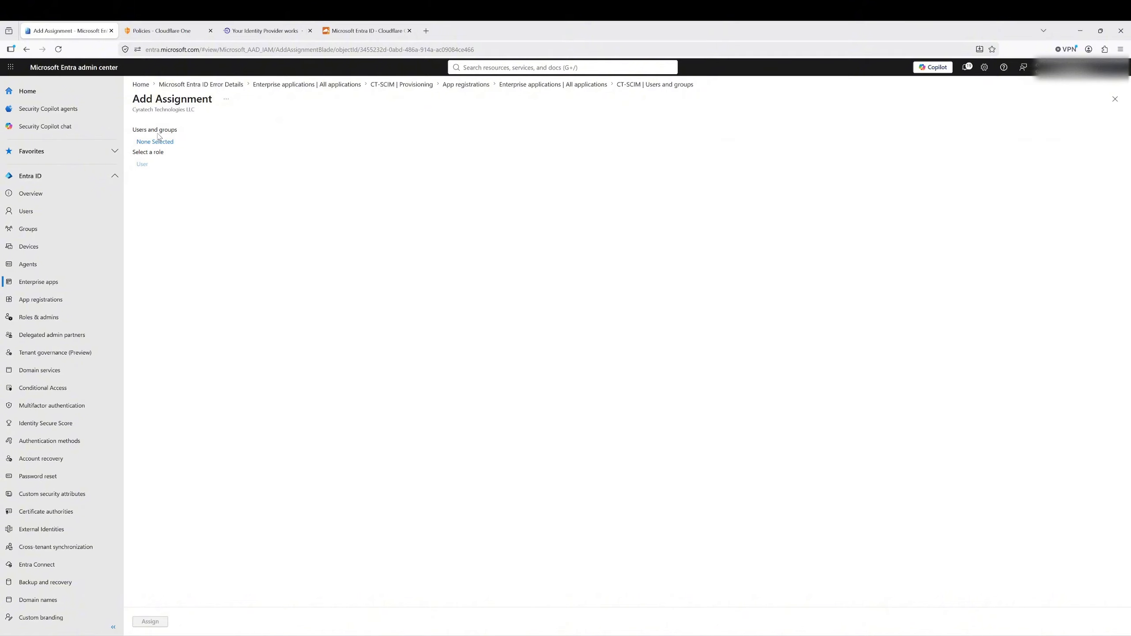
{"action": "left_click", "coordinate": [156, 142]}
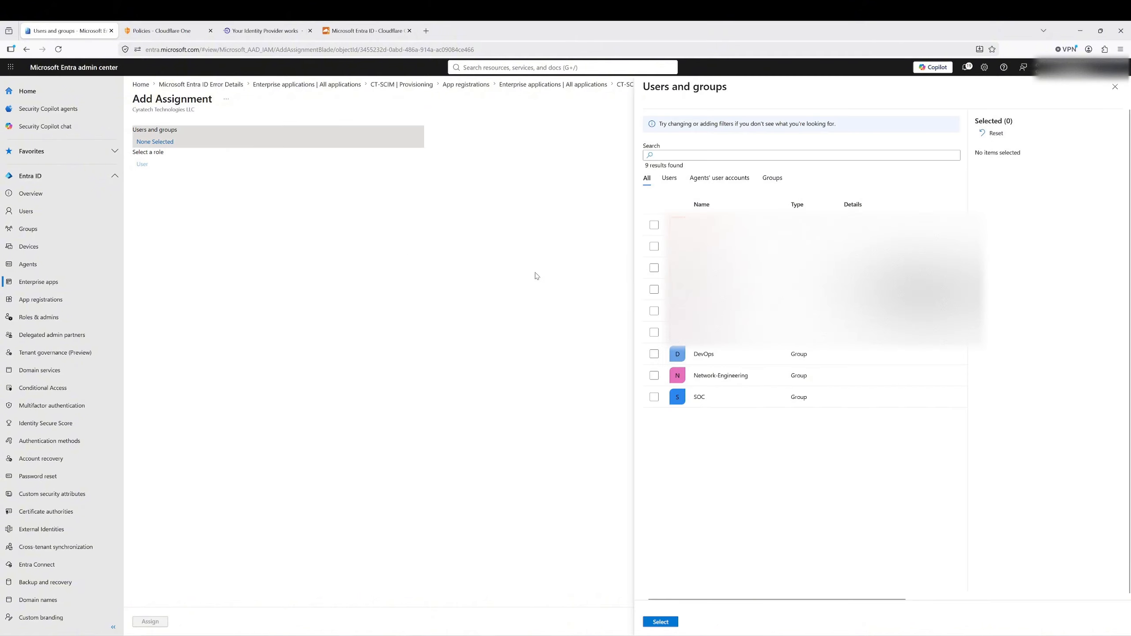
{"action": "left_click", "coordinate": [654, 354]}
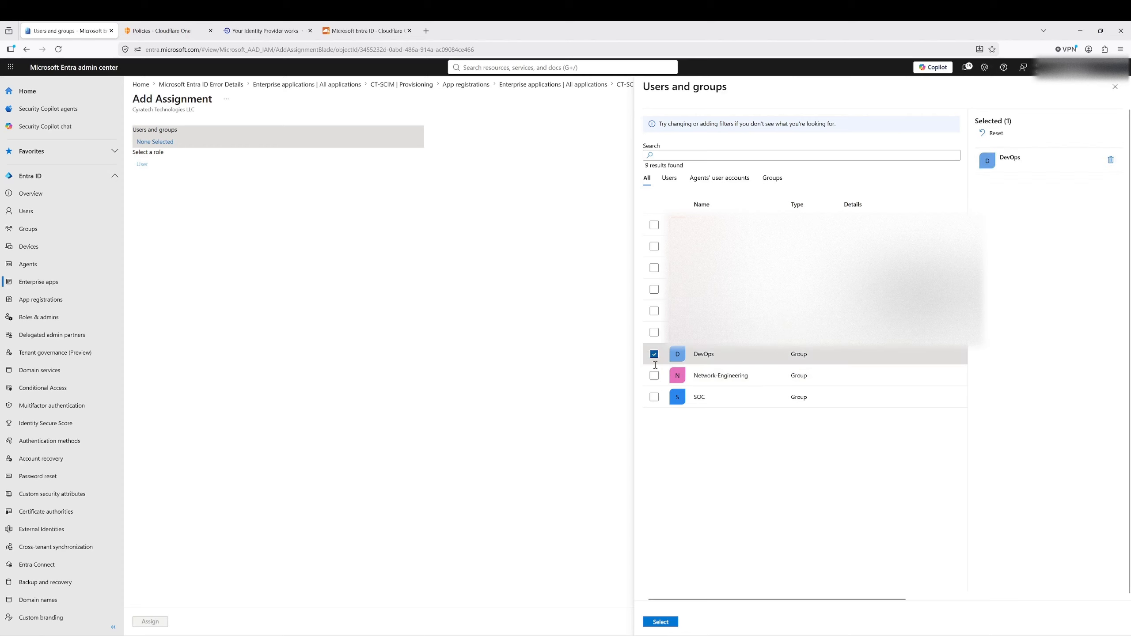
{"action": "left_click", "coordinate": [654, 375]}
{"action": "left_click", "coordinate": [654, 397]}
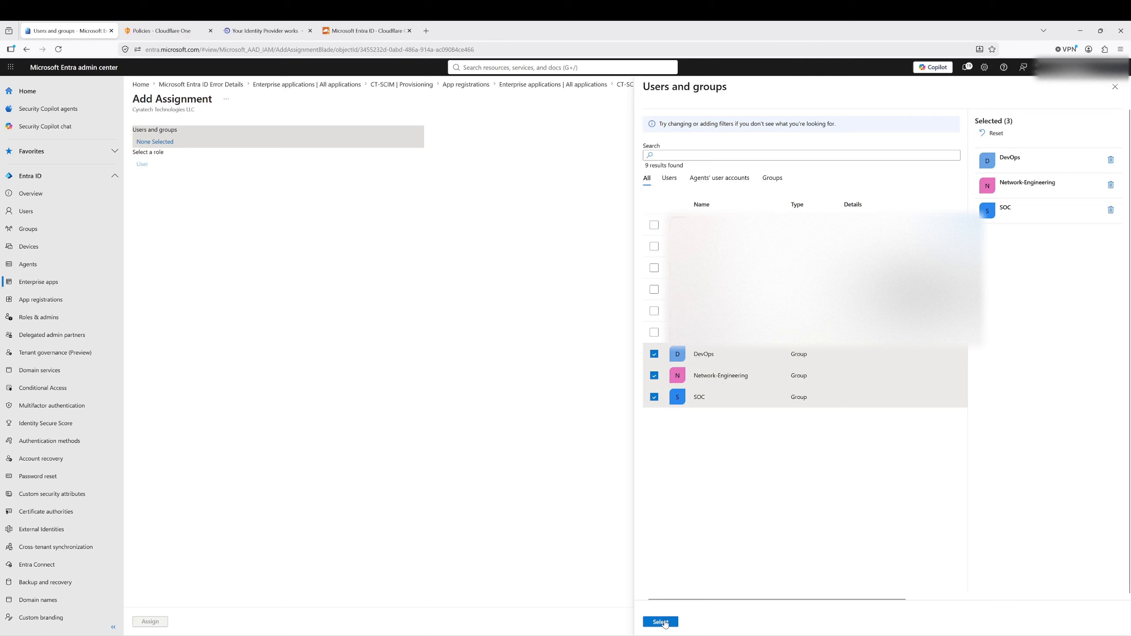
{"action": "left_click", "coordinate": [660, 622]}
{"action": "left_click", "coordinate": [161, 621]}
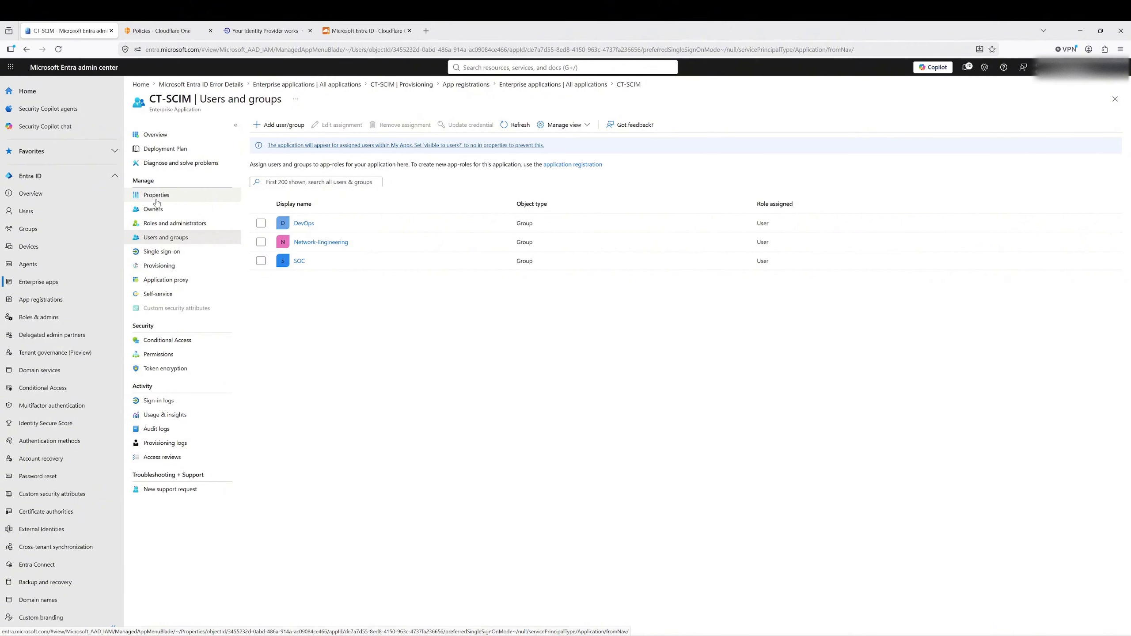
Open the CT-SCIM application's provisioning overview and start provisioning
{"action": "left_click", "coordinate": [154, 136]}
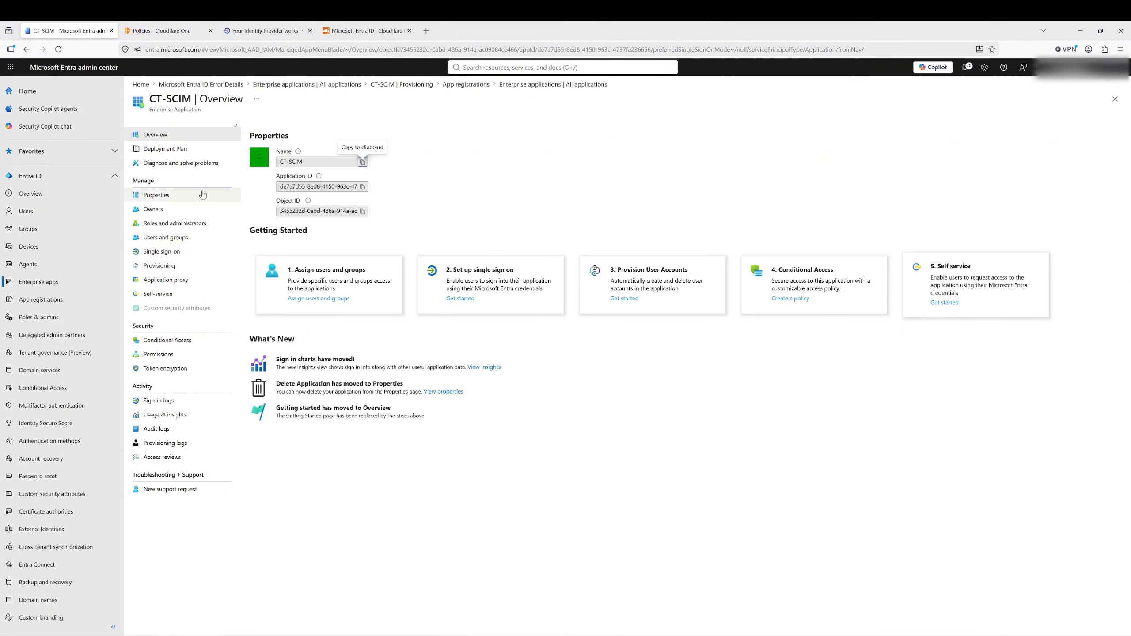
{"action": "left_click", "coordinate": [159, 266]}
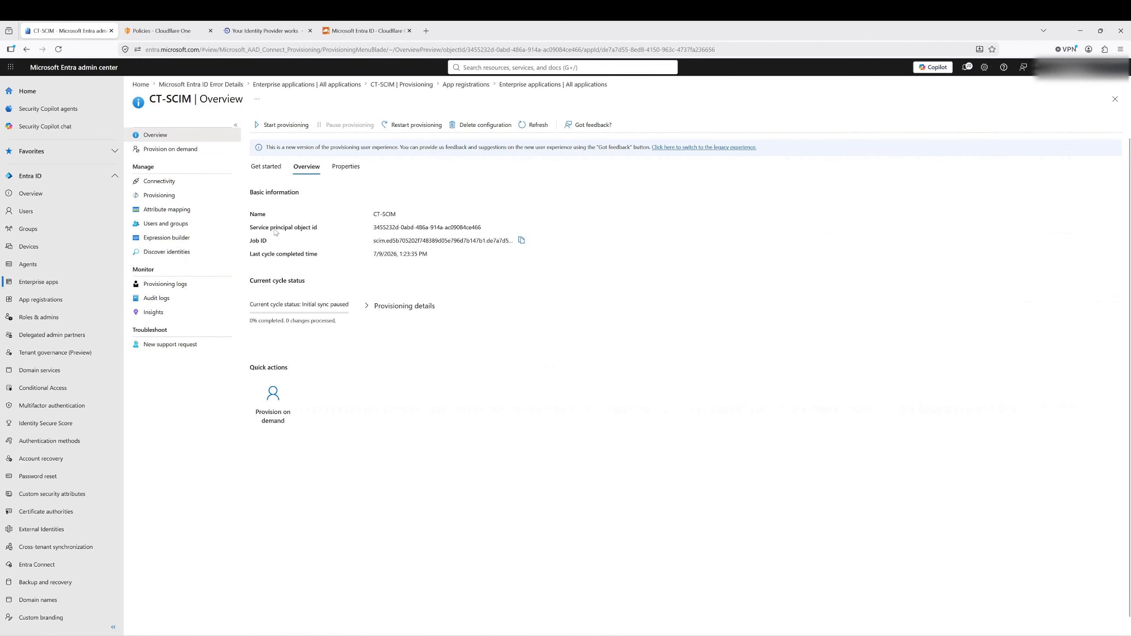
{"action": "left_click", "coordinate": [280, 125]}
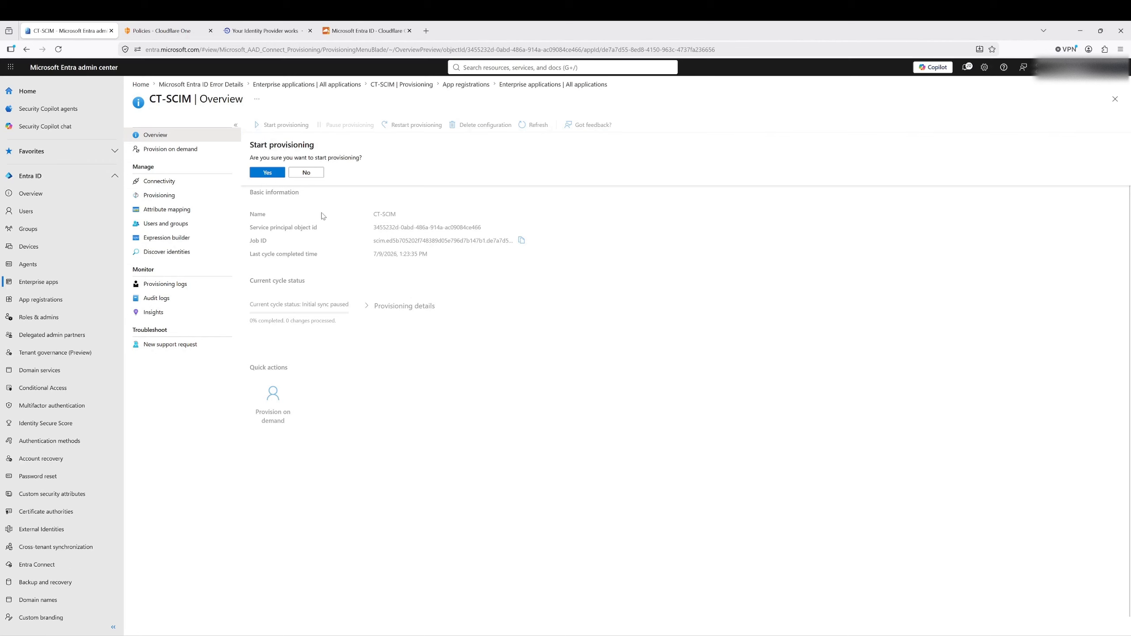
{"action": "left_click", "coordinate": [267, 173]}
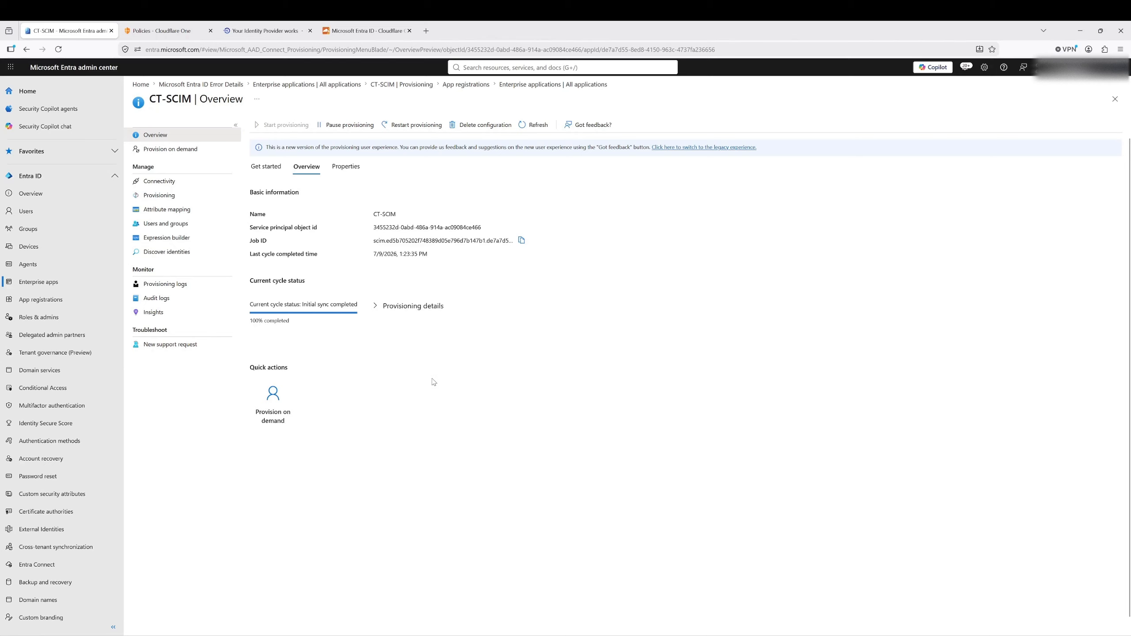
Provision the DevOps group on demand through CT-SCIM, keeping the member view limited to members only
{"action": "left_click", "coordinate": [275, 413]}
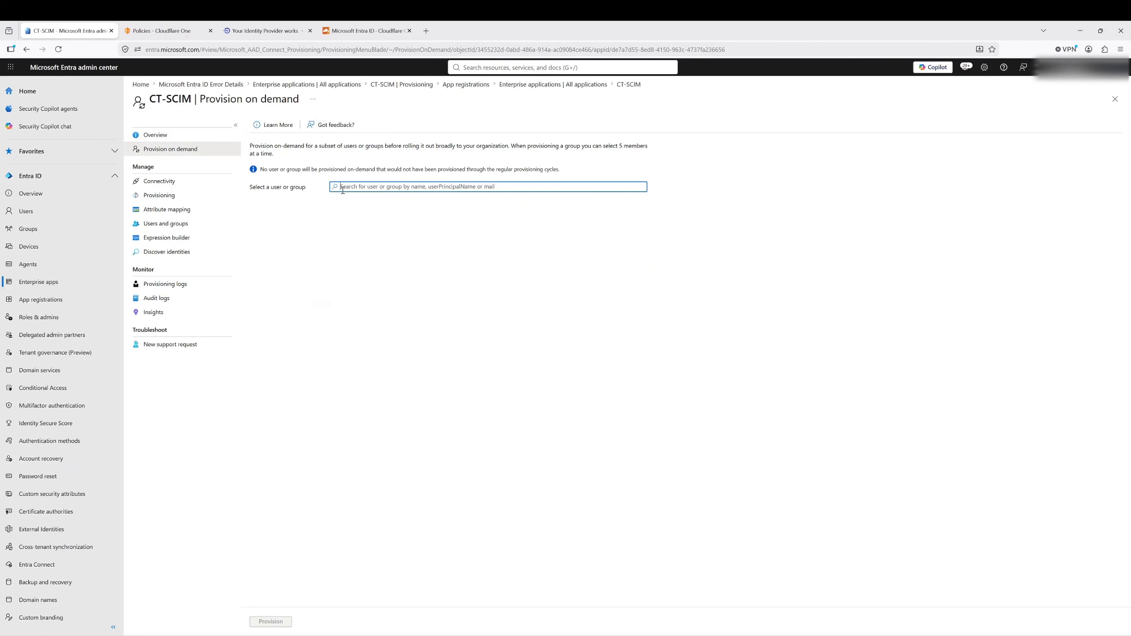
{"action": "type", "text": "dev"}
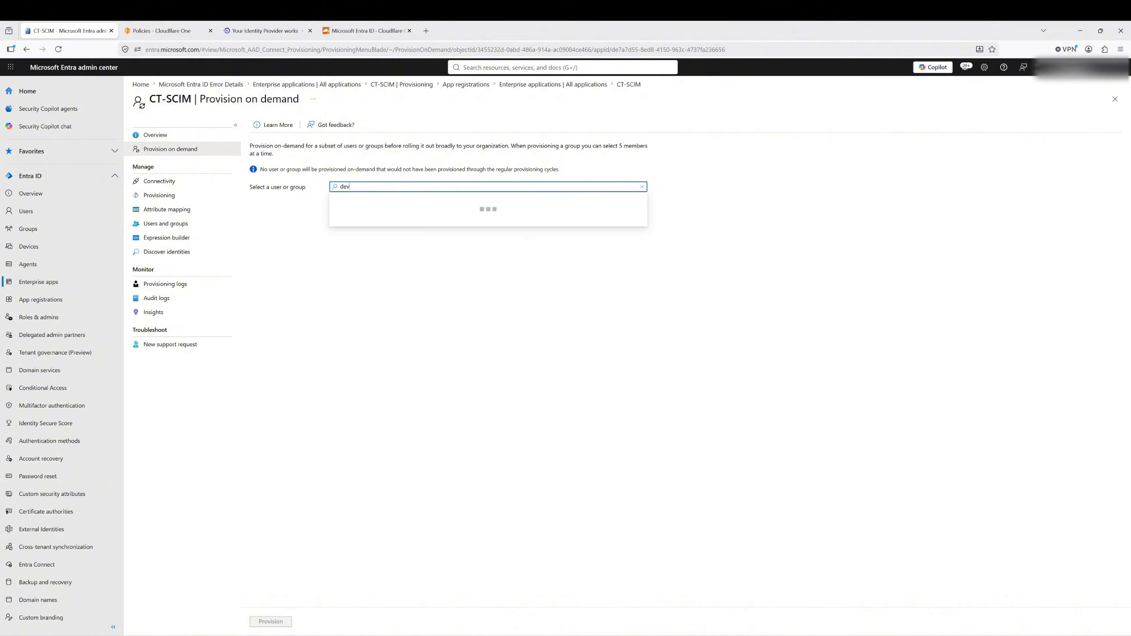
{"action": "left_click", "coordinate": [495, 222]}
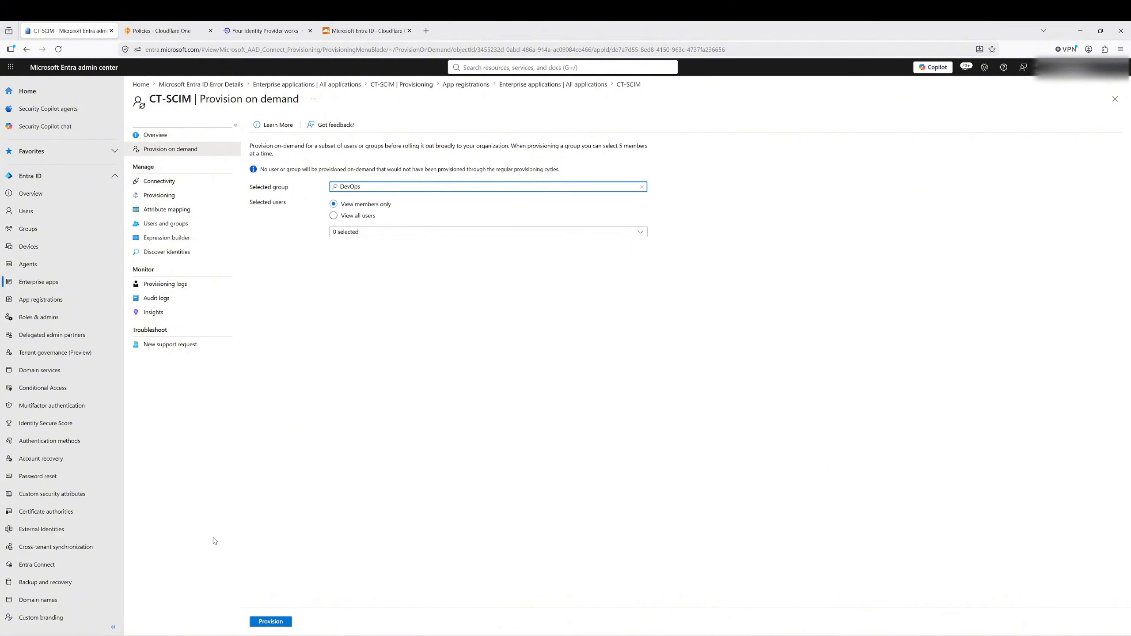
{"action": "left_click", "coordinate": [264, 622]}
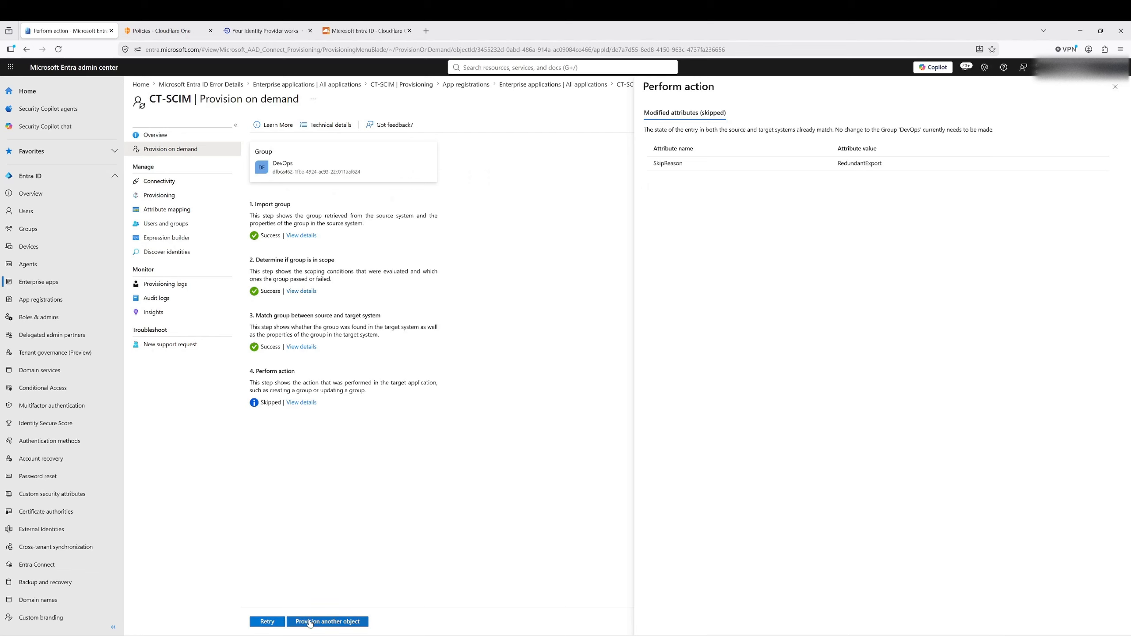
Switch to Cloudflare One and start a reusable policy whose include rule allows the Azure groups DevOps, SOC and Network-Engineering
{"action": "left_click", "coordinate": [152, 30]}
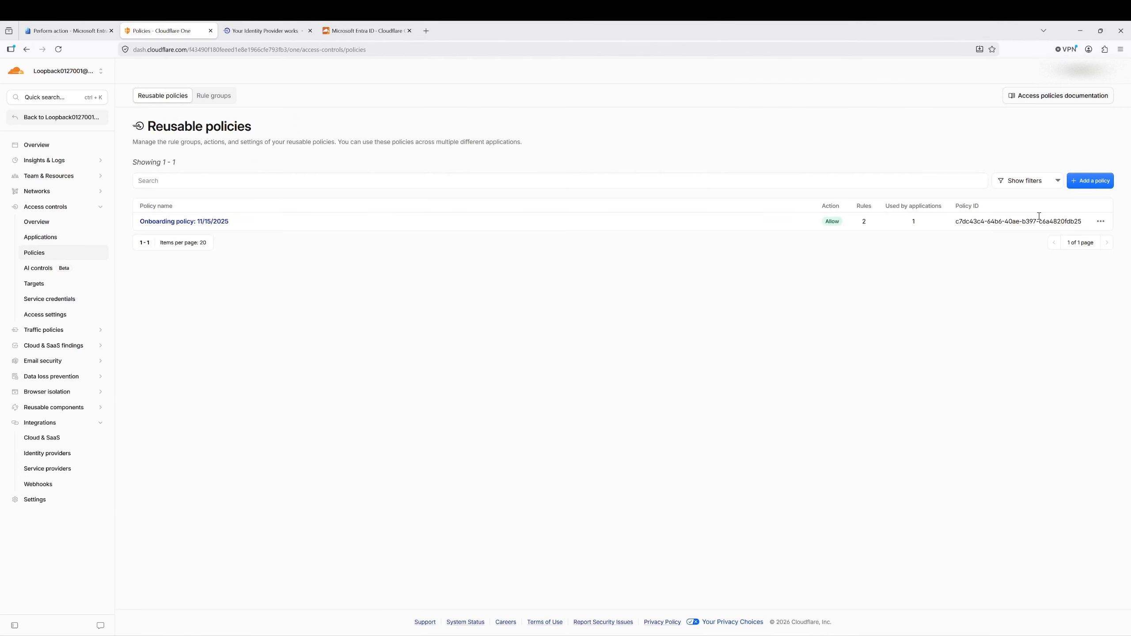
{"action": "left_click", "coordinate": [1090, 182]}
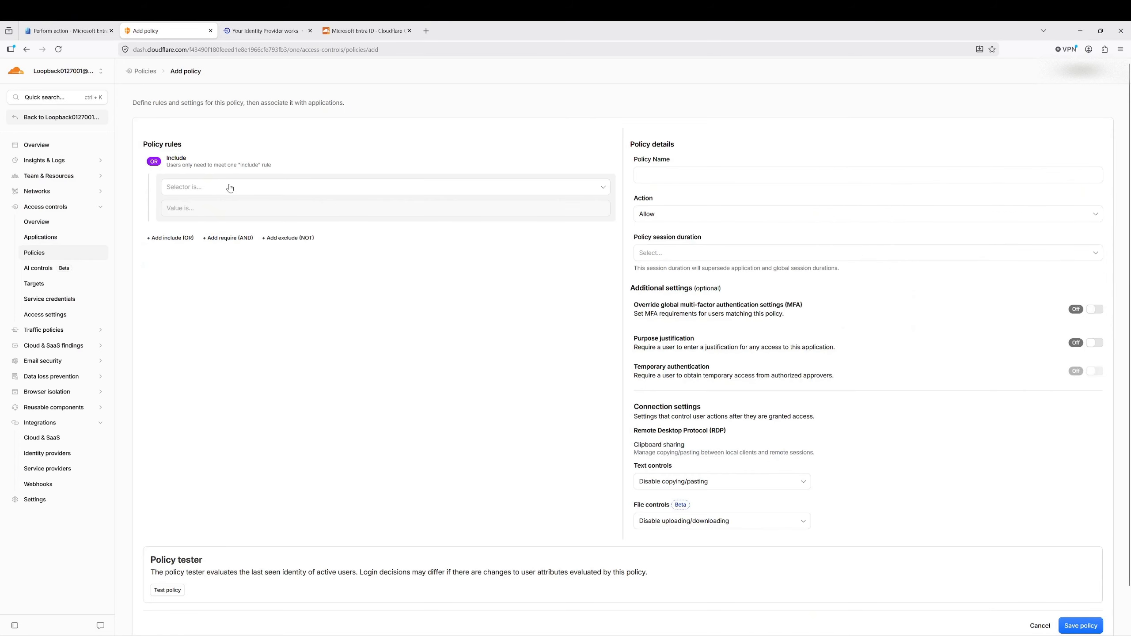
{"action": "left_click", "coordinate": [230, 187]}
{"action": "left_click", "coordinate": [207, 233]}
{"action": "left_click", "coordinate": [268, 211]}
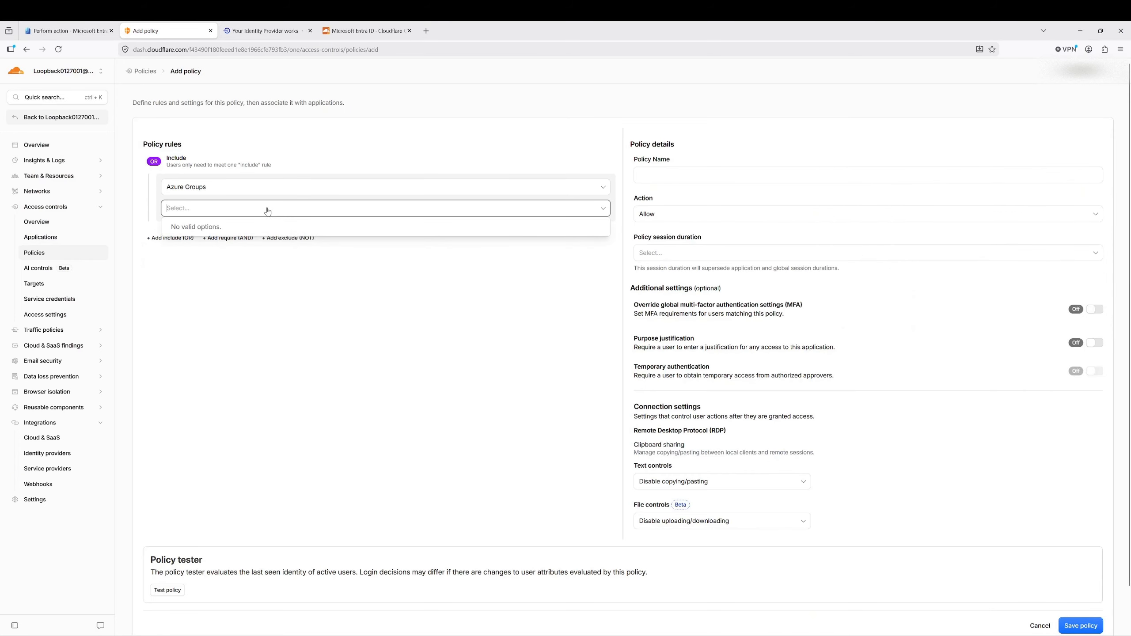
{"action": "left_click", "coordinate": [600, 208]}
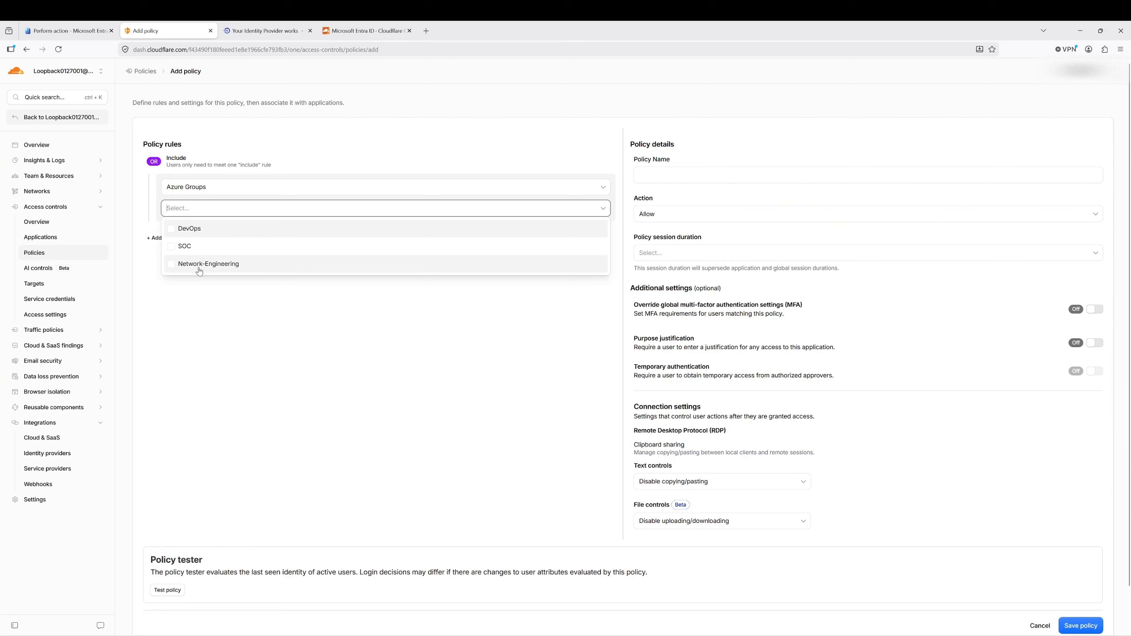
{"action": "left_click", "coordinate": [192, 235]}
{"action": "left_click", "coordinate": [195, 250]}
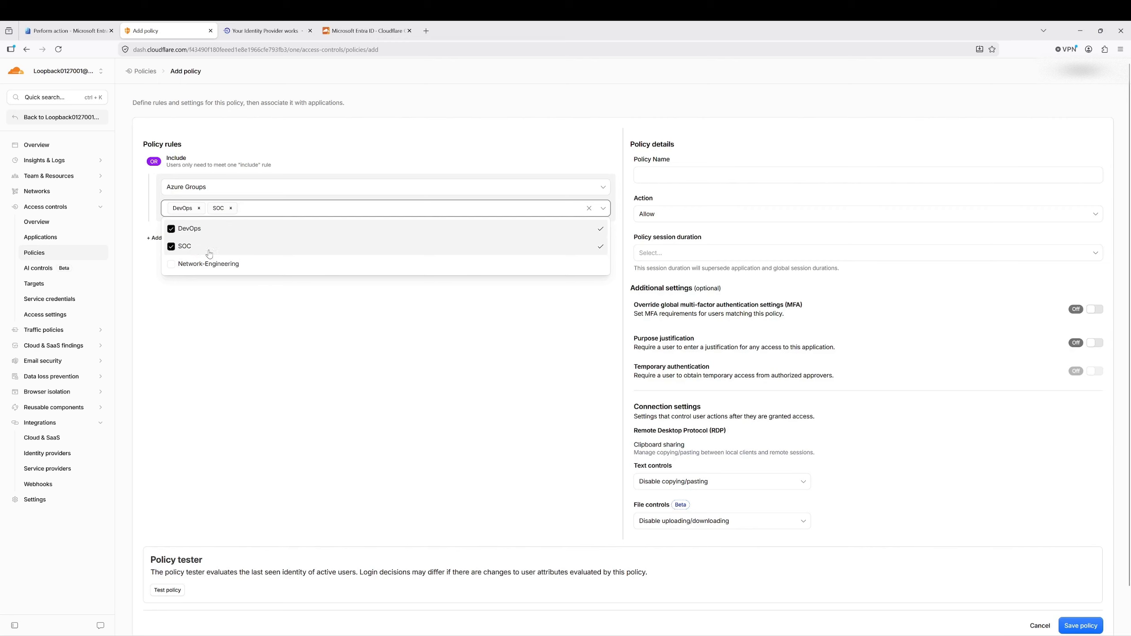
{"action": "left_click", "coordinate": [215, 266]}
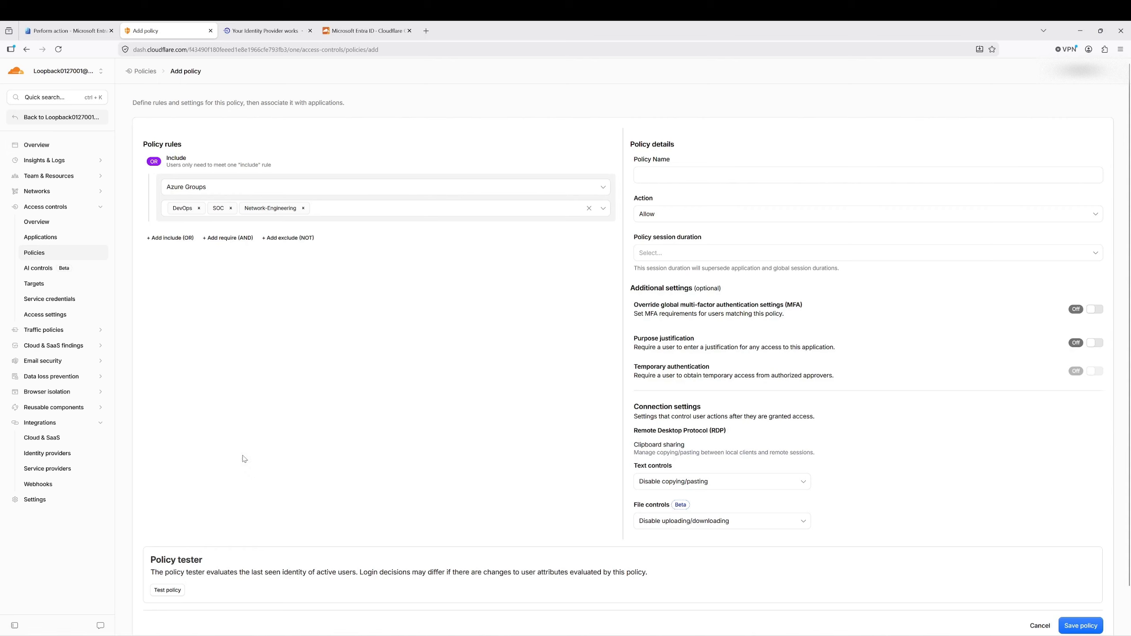
Remove SOC and DevOps from the include rule, leaving only Network-Engineering, and run the policy tester
{"action": "left_click", "coordinate": [231, 209]}
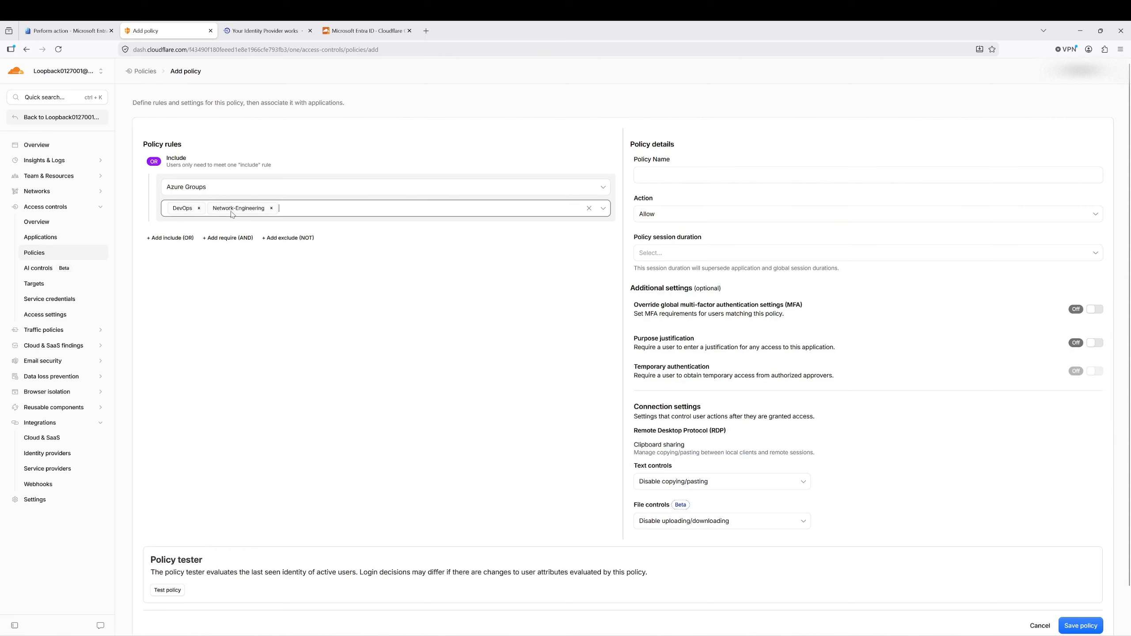
{"action": "left_click", "coordinate": [200, 208]}
{"action": "scroll", "coordinate": [167, 450], "scroll_direction": "down", "scroll_amount": 1}
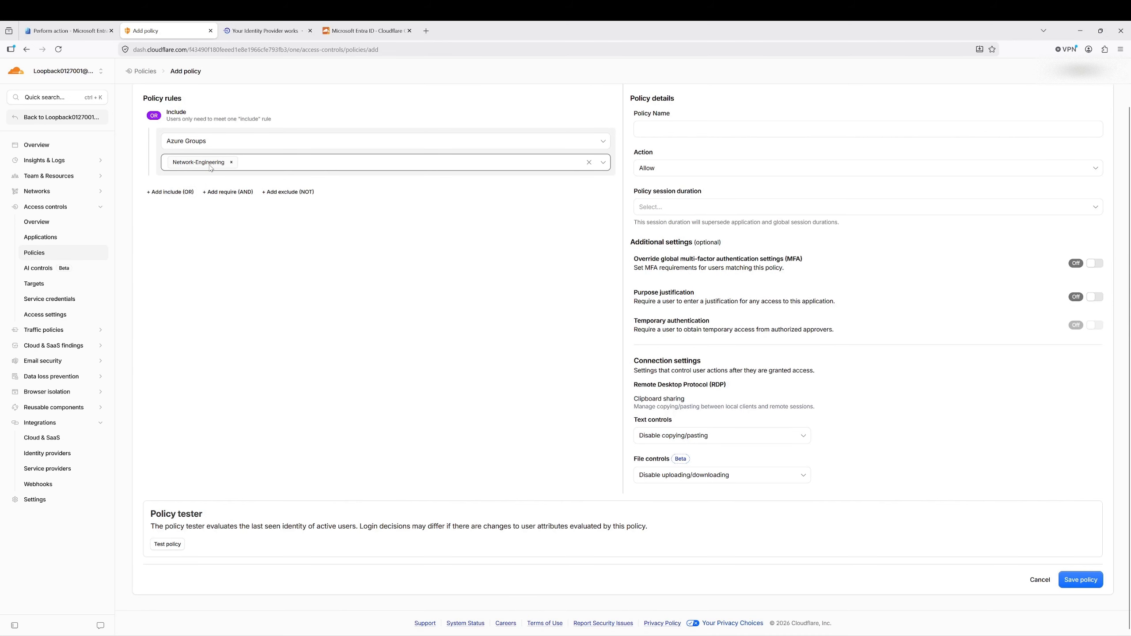
{"action": "left_click", "coordinate": [166, 544]}
{"action": "scroll", "coordinate": [348, 450], "scroll_direction": "up", "scroll_amount": 1}
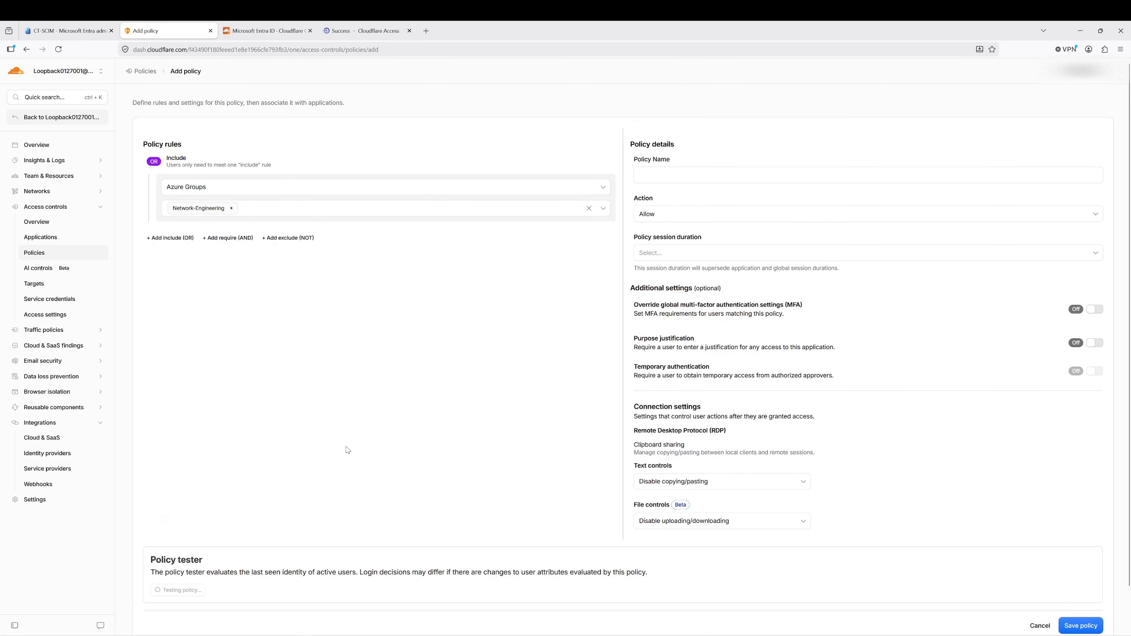
{"action": "scroll", "coordinate": [354, 448], "scroll_direction": "down", "scroll_amount": 1}
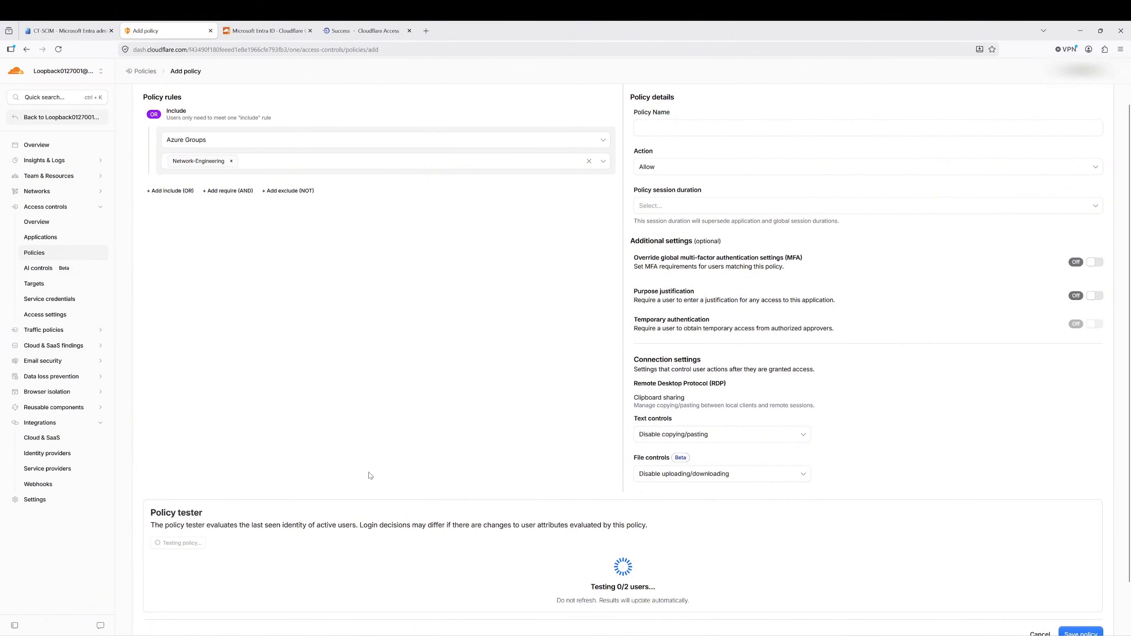
{"action": "scroll", "coordinate": [370, 476], "scroll_direction": "down", "scroll_amount": 1}
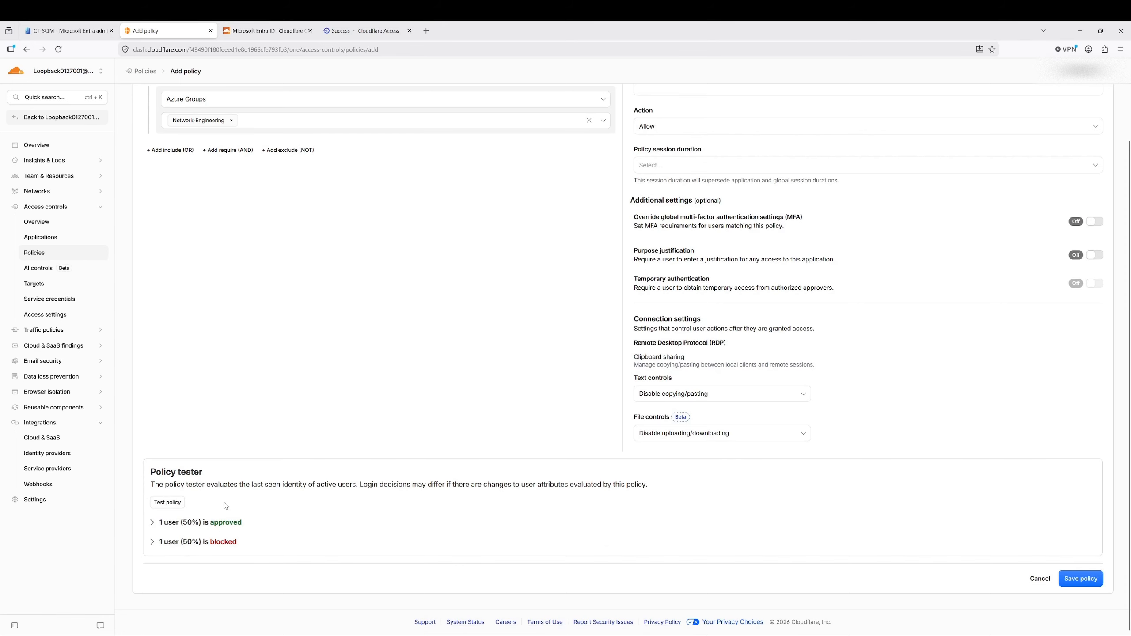
{"action": "scroll", "coordinate": [247, 324], "scroll_direction": "up", "scroll_amount": 1}
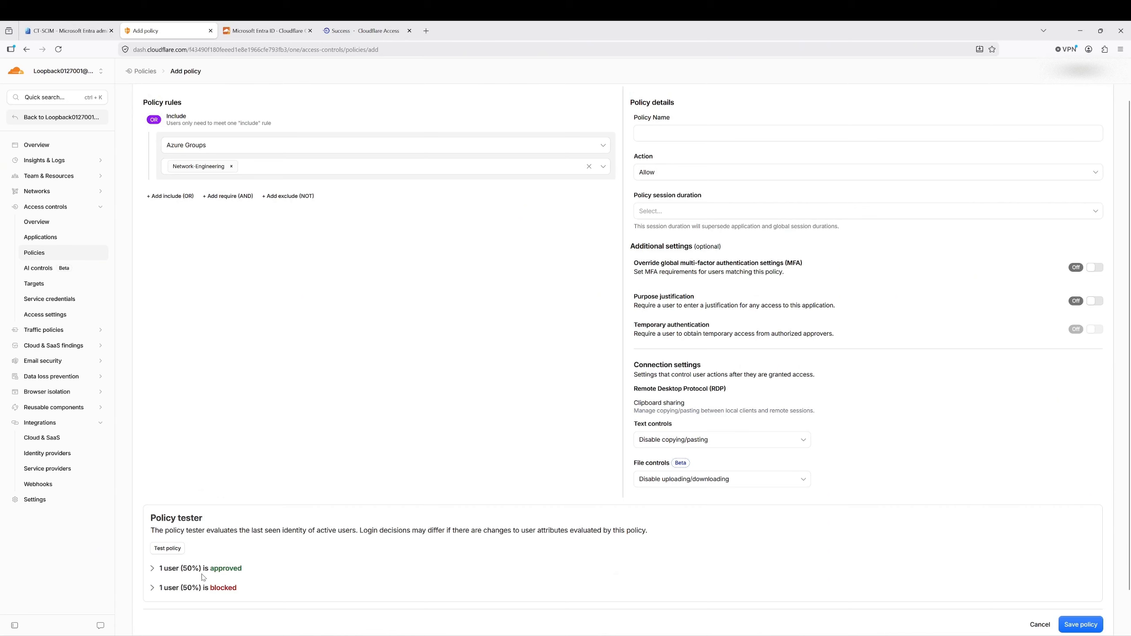
Add the DevOps and SOC groups back to the Azure Groups include rule and test the policy again
{"action": "left_click", "coordinate": [268, 171]}
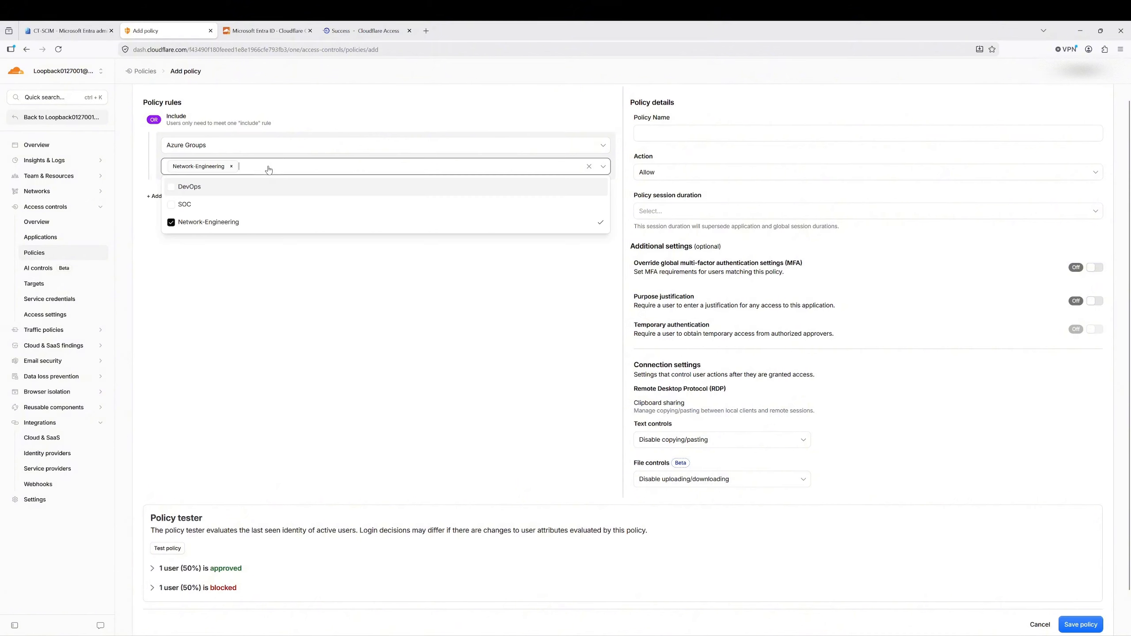
{"action": "left_click", "coordinate": [181, 193]}
{"action": "left_click", "coordinate": [178, 206]}
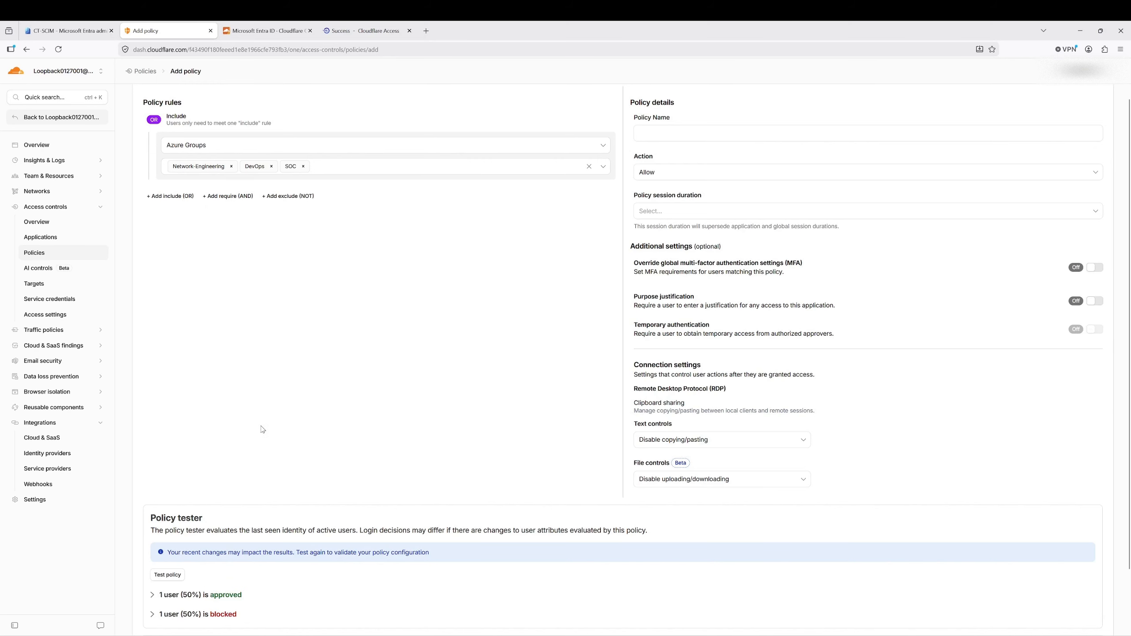
{"action": "scroll", "coordinate": [263, 430], "scroll_direction": "down", "scroll_amount": 2}
{"action": "left_click", "coordinate": [171, 502]}
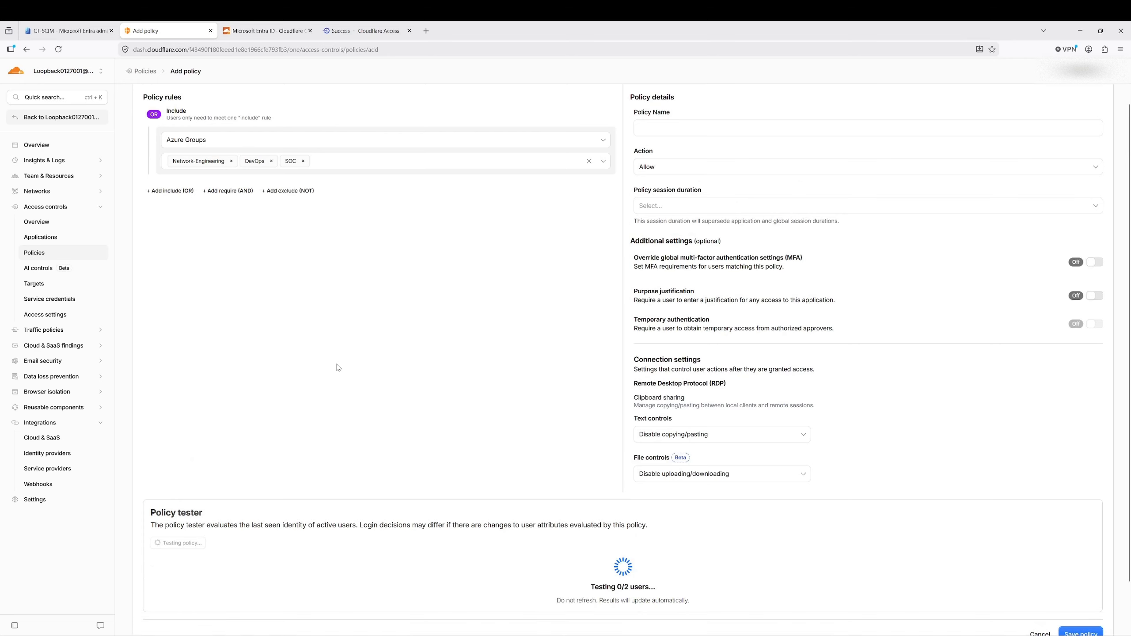
{"action": "scroll", "coordinate": [322, 374], "scroll_direction": "down", "scroll_amount": 1}
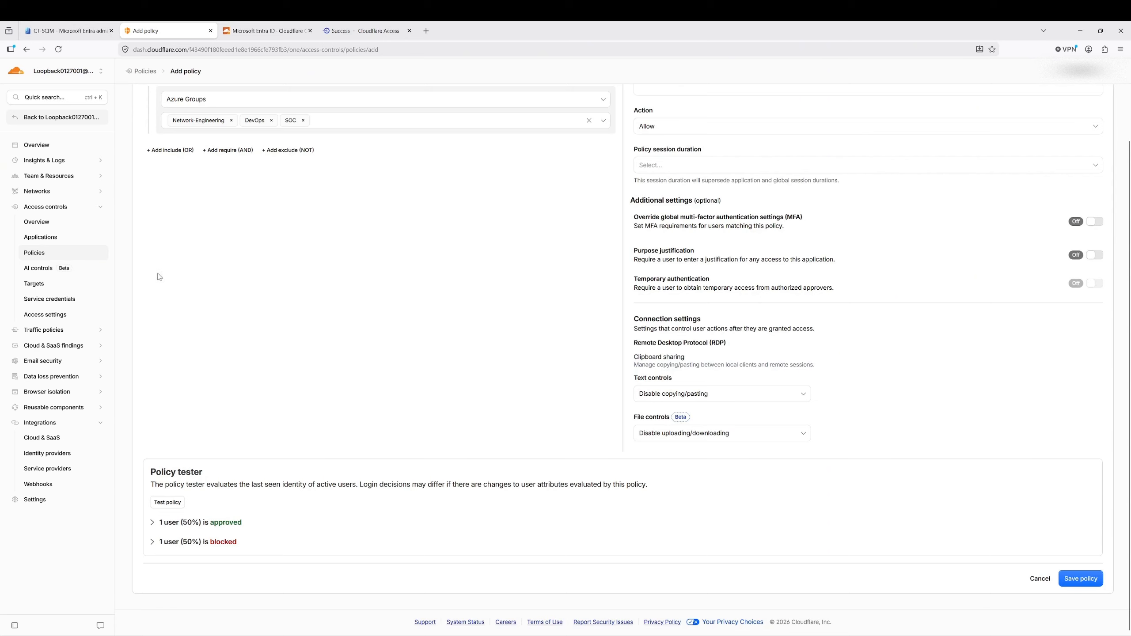
Leave the draft policy unsaved, view the Users list under Team & Resources, and return to the Overview page
{"action": "left_click", "coordinate": [45, 208]}
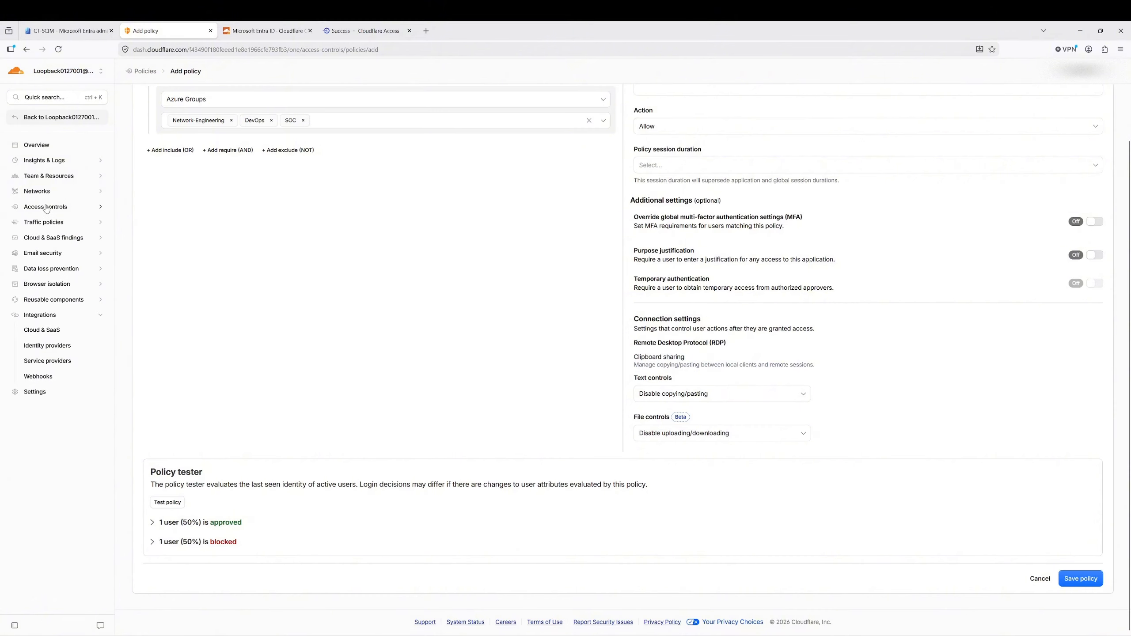
{"action": "left_click", "coordinate": [39, 177]}
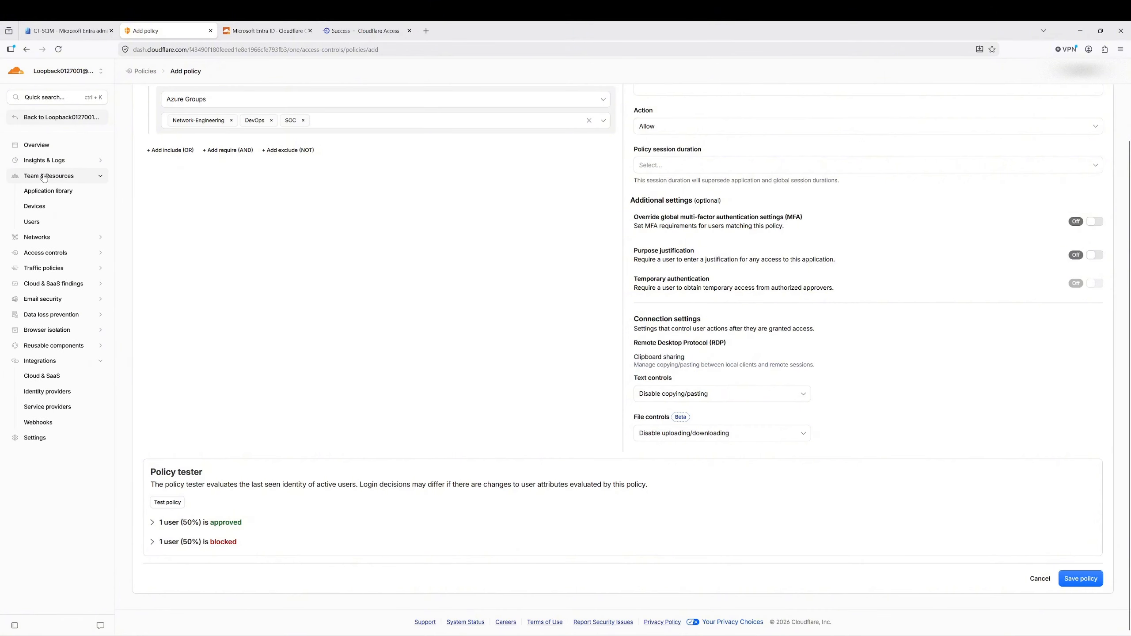
{"action": "left_click", "coordinate": [32, 222]}
{"action": "left_click", "coordinate": [606, 375]}
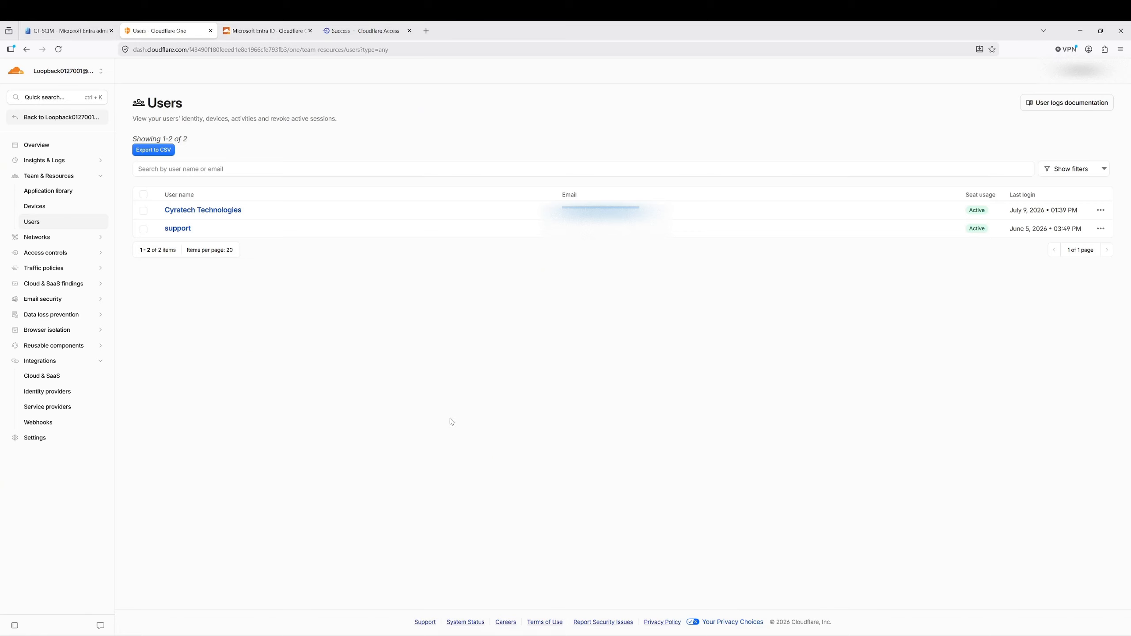
{"action": "left_click", "coordinate": [26, 148]}
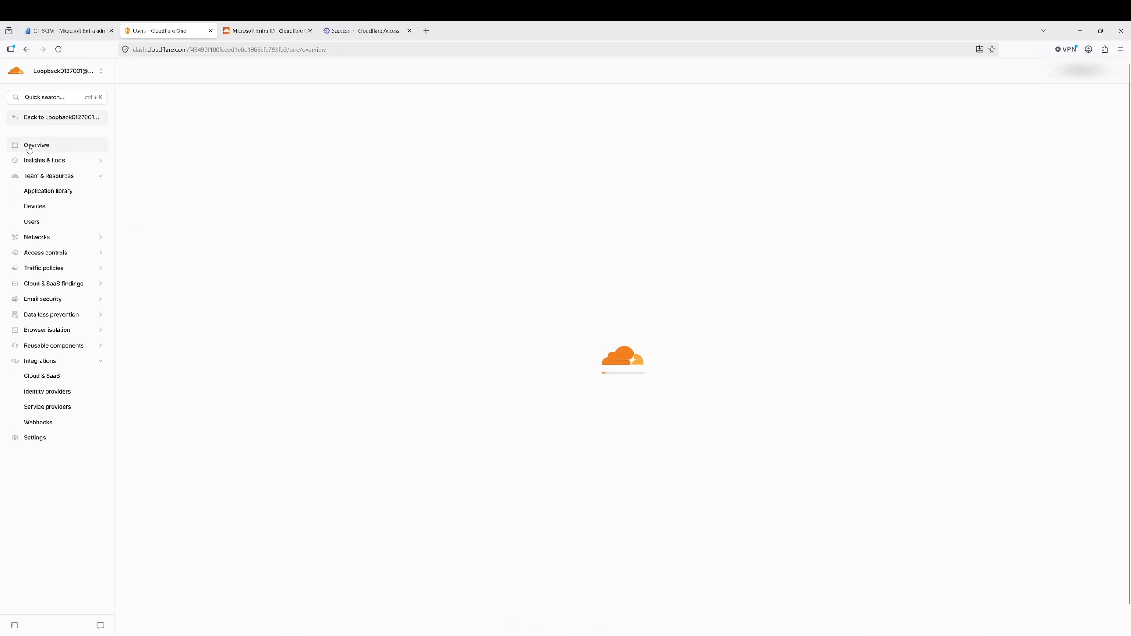